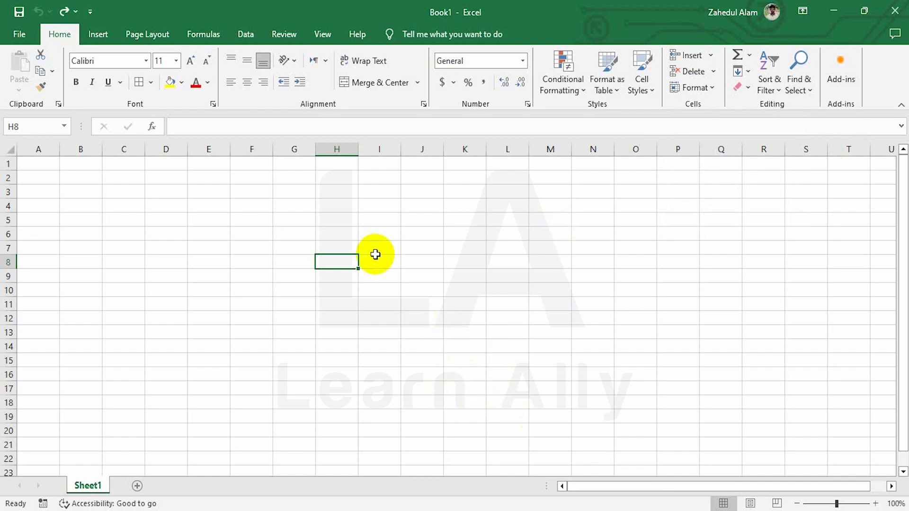
Step: Enter 1, 2 and 3 across cells H5 to J5
left_click(336, 220)
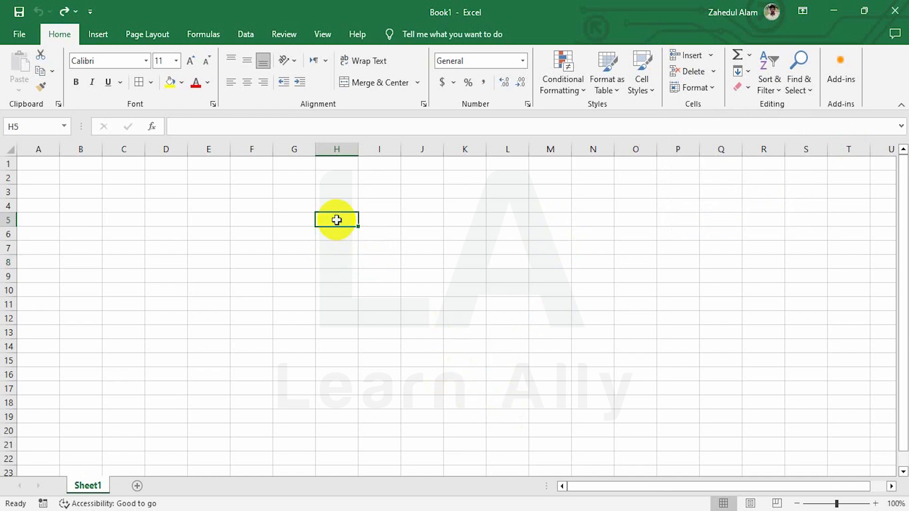
type("1")
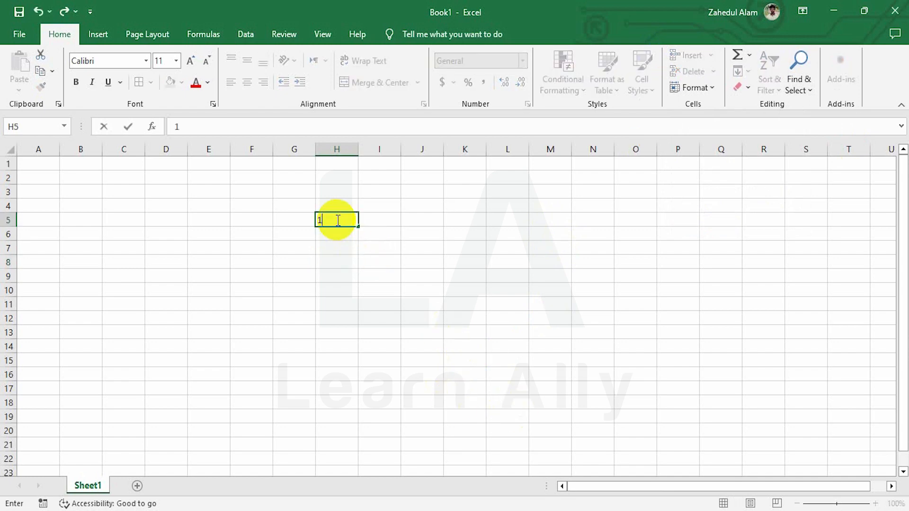
key("Tab")
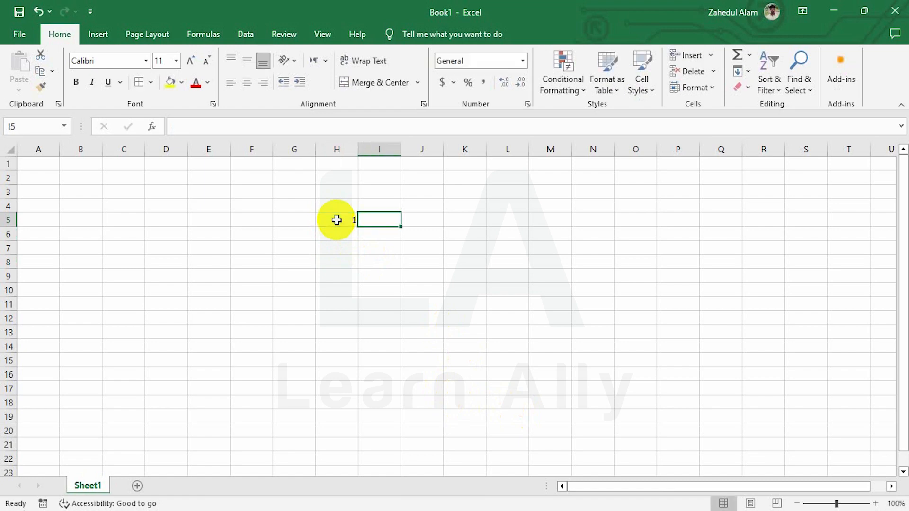
type("2")
key("Tab")
type("3")
key("Return")
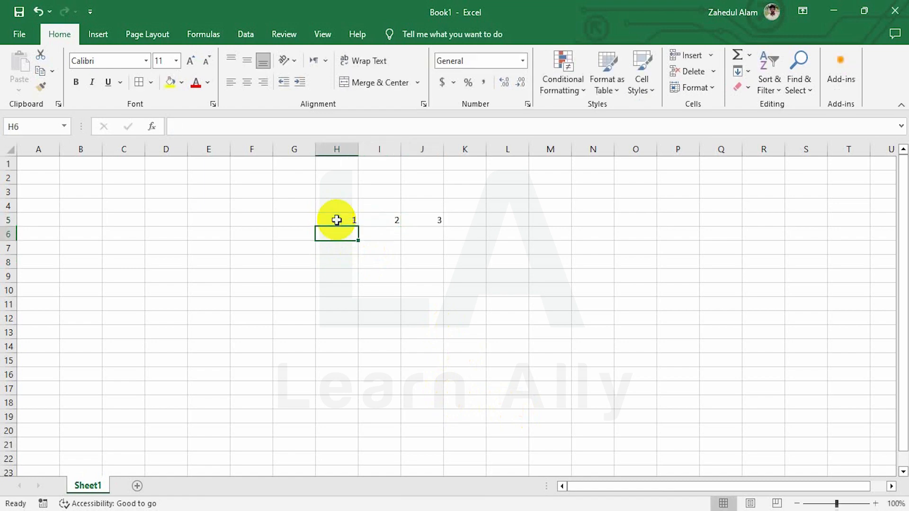
Step: Enter 4, 5 and 6 across cells H6 to J6
type("4")
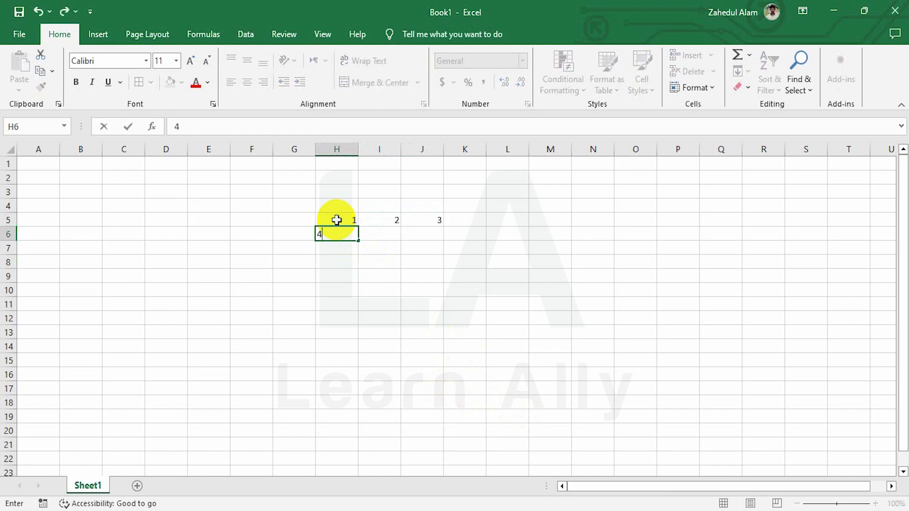
key("Tab")
type("5")
key("Tab")
type("6")
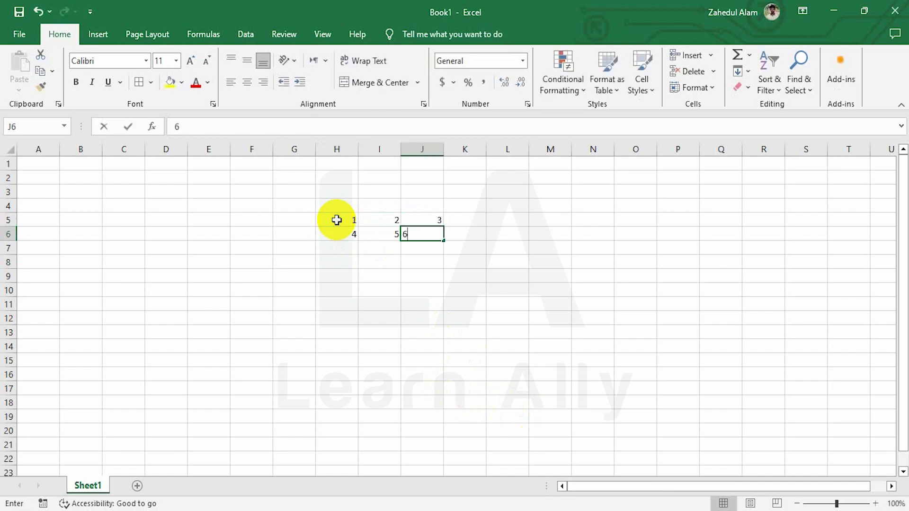
key("Return")
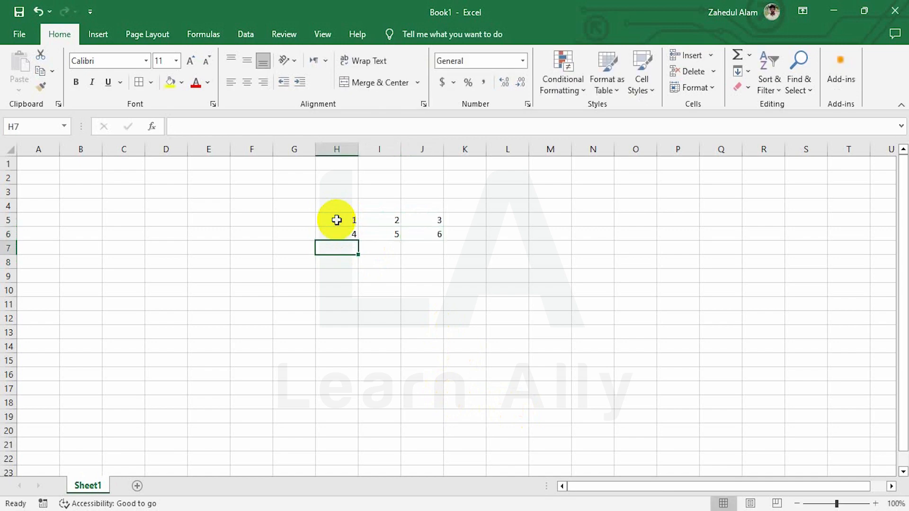
Step: Enter 7, 8 and 9 across cells H7 to J7
type("7")
key("Tab")
type("8")
key("Tab")
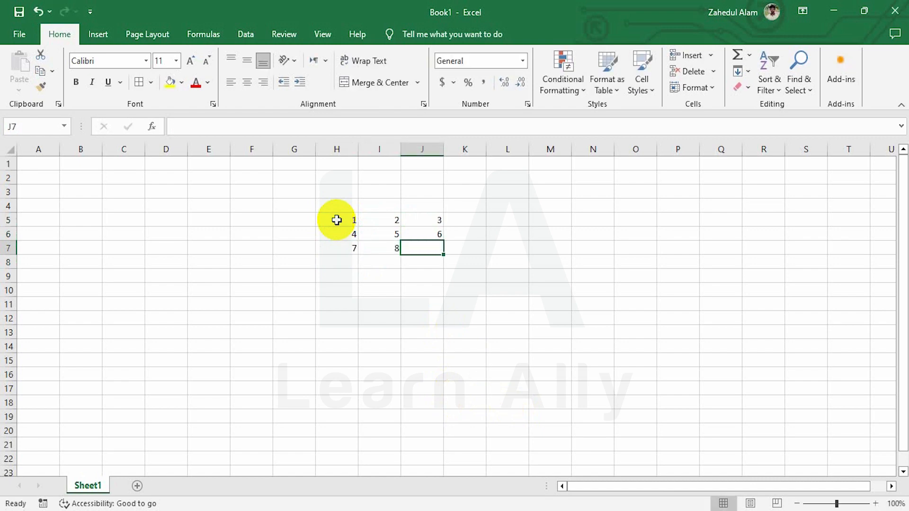
type("9")
key("Left")
key("Up")
key("Up")
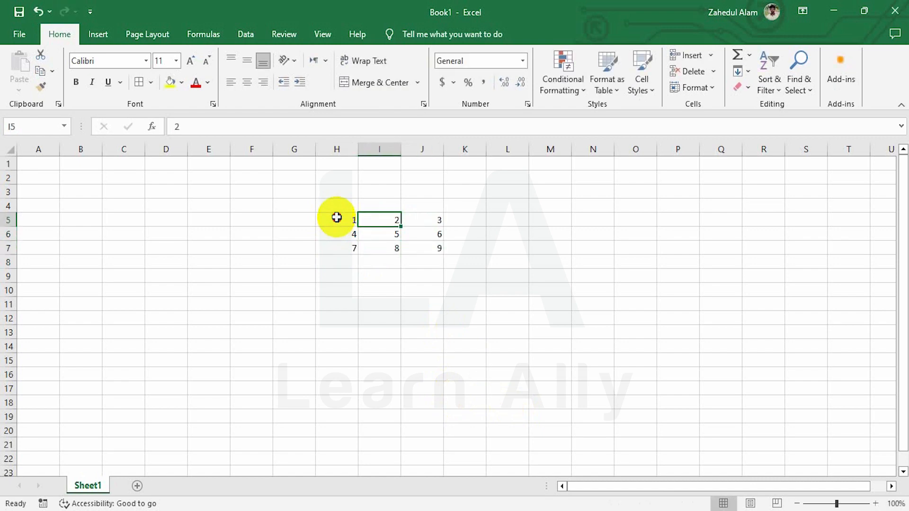
Step: Give H5:J7 a yellow fill and all borders, with numbers centred horizontally and vertically
left_click_drag(337, 217, 430, 248)
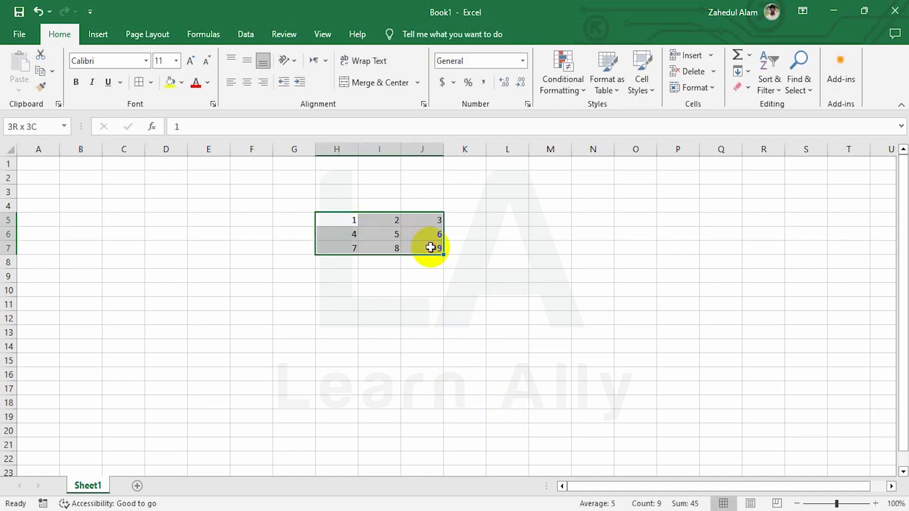
left_click(169, 83)
left_click(139, 83)
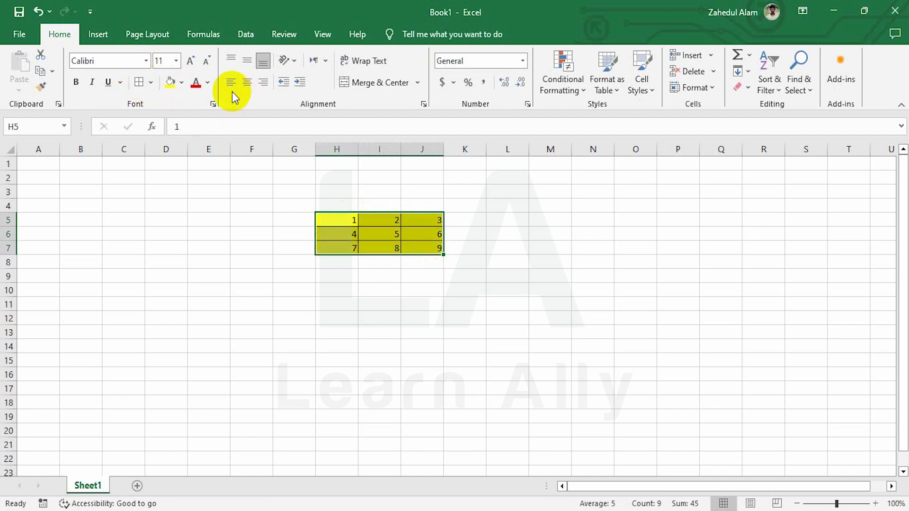
left_click(246, 82)
left_click(247, 59)
left_click(405, 295)
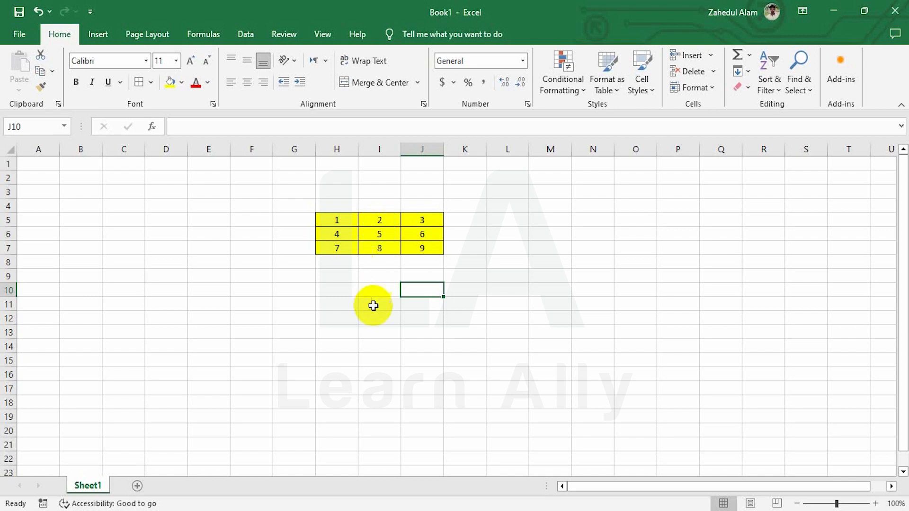
Step: Select cells H5, I5 and J5 in turn to check the first row's values
left_click(331, 219)
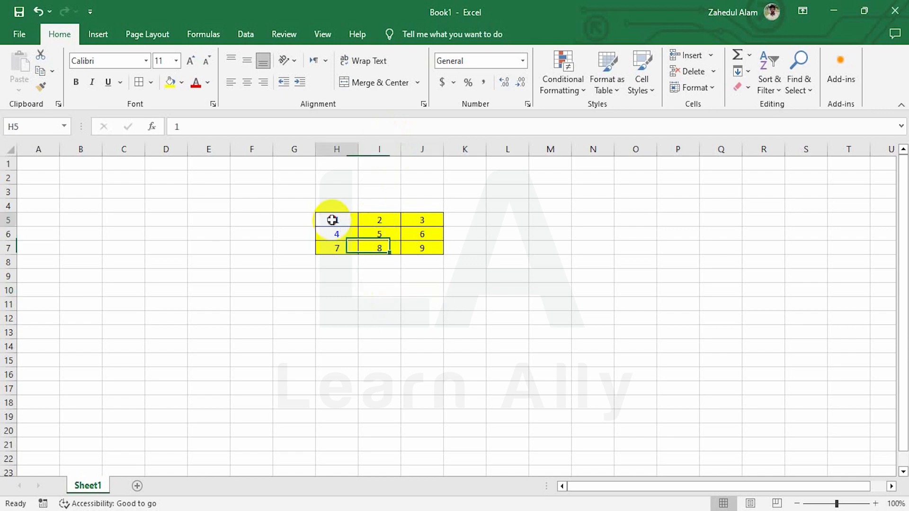
left_click(381, 223)
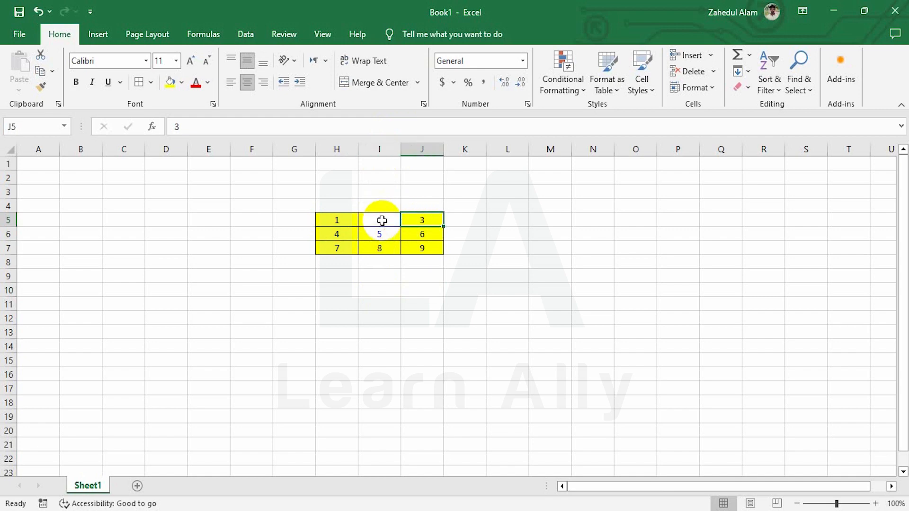
left_click(429, 222)
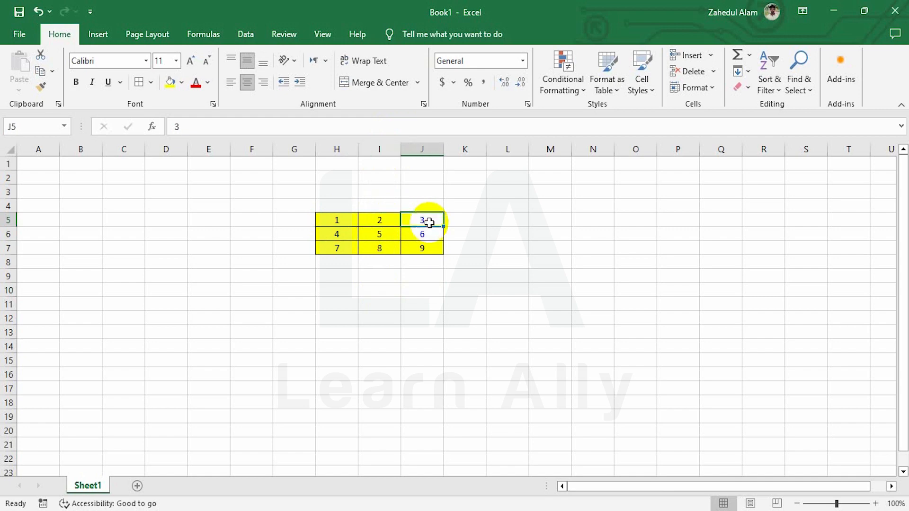
left_click(335, 220)
left_click(377, 221)
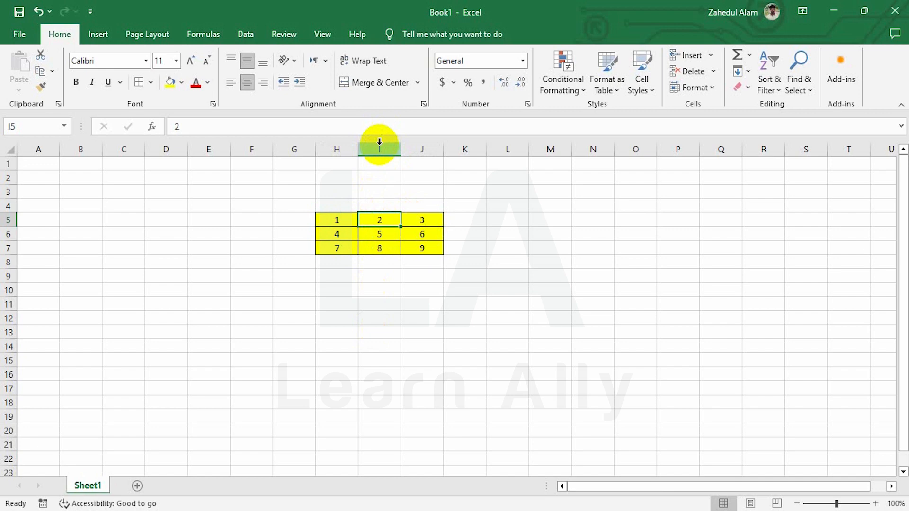
Step: From cell I11, insert an entire blank column at I through Insert Cells
left_click(383, 309)
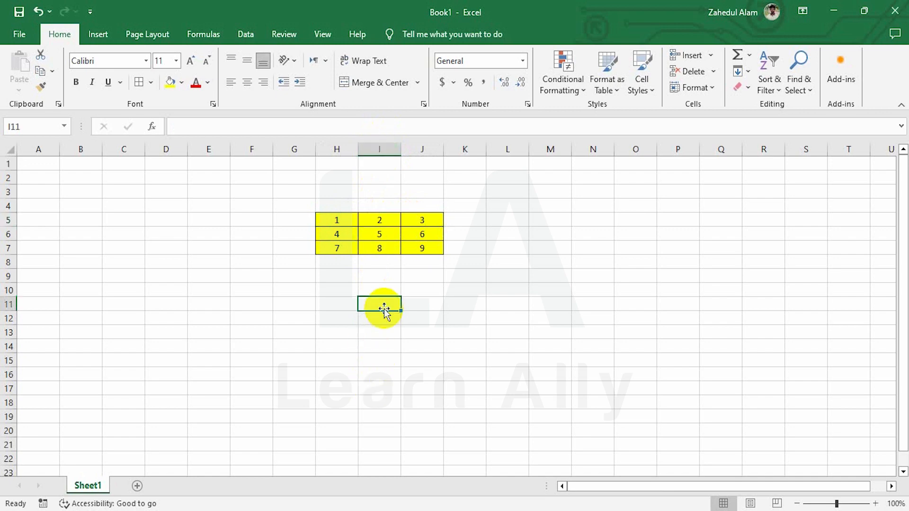
left_click(713, 56)
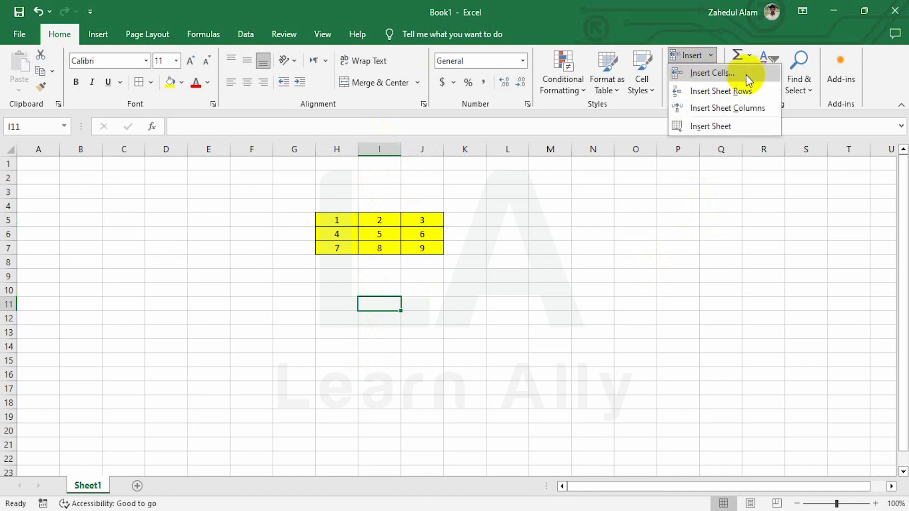
left_click(721, 76)
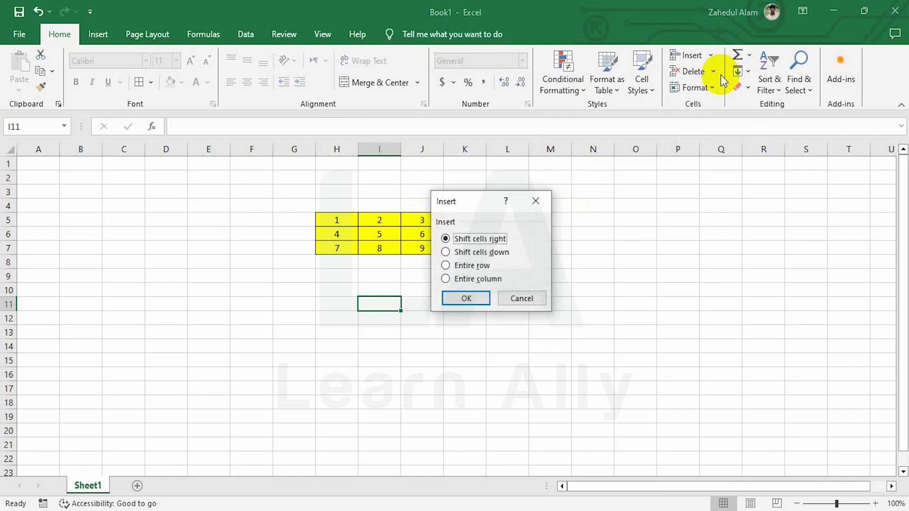
left_click(470, 279)
left_click(468, 298)
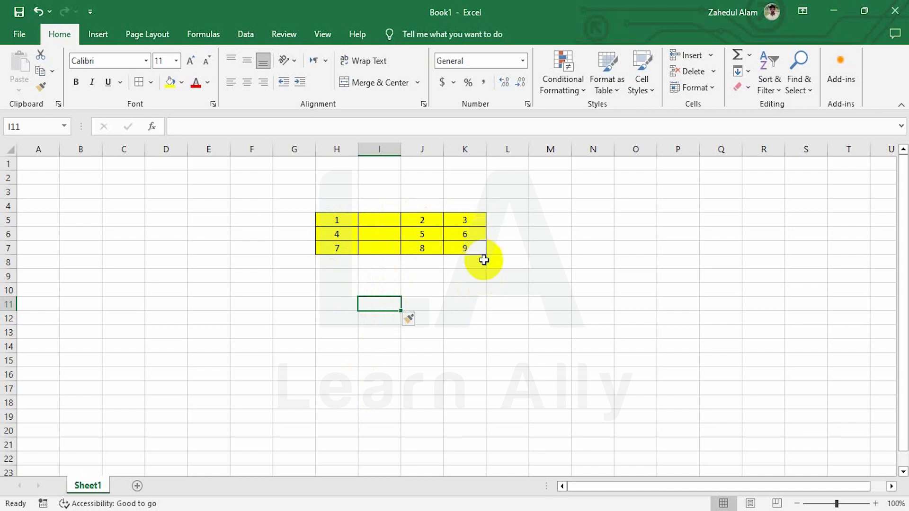
left_click(465, 315)
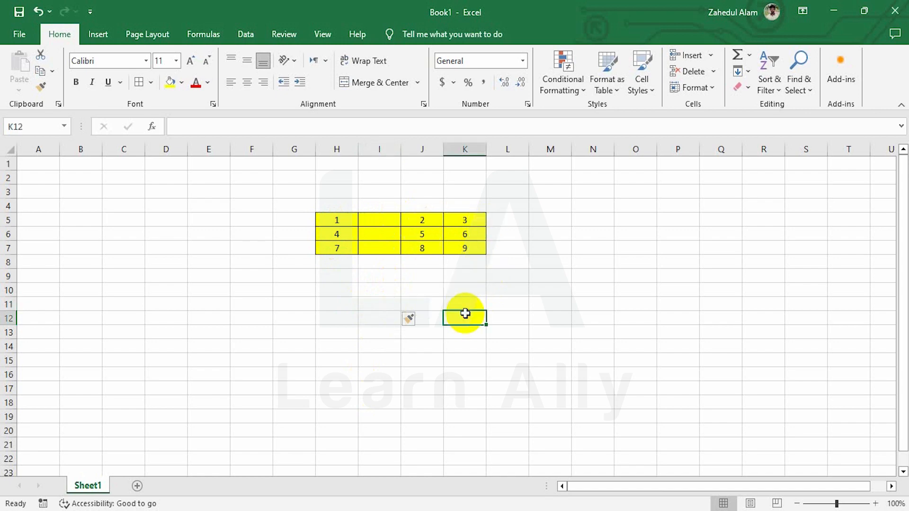
Step: Insert an entire blank column at K through the Insert Cells dialog
left_click(713, 55)
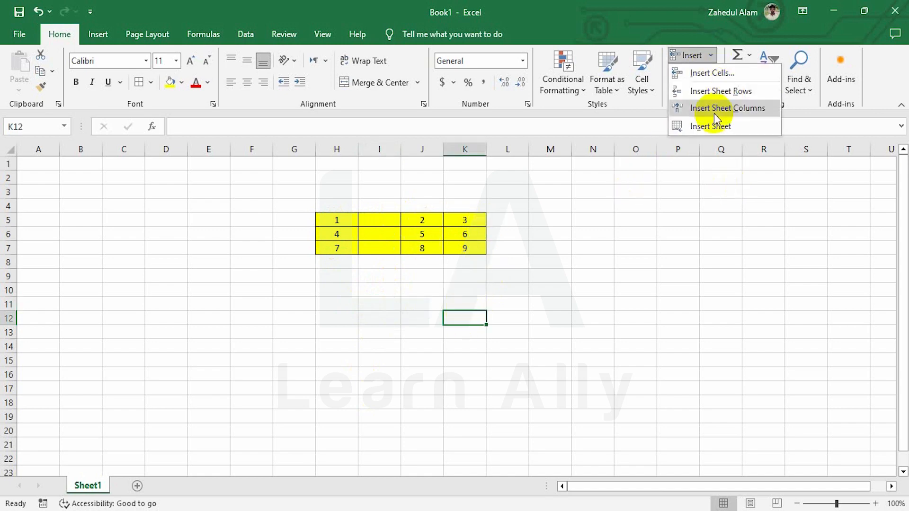
left_click(707, 72)
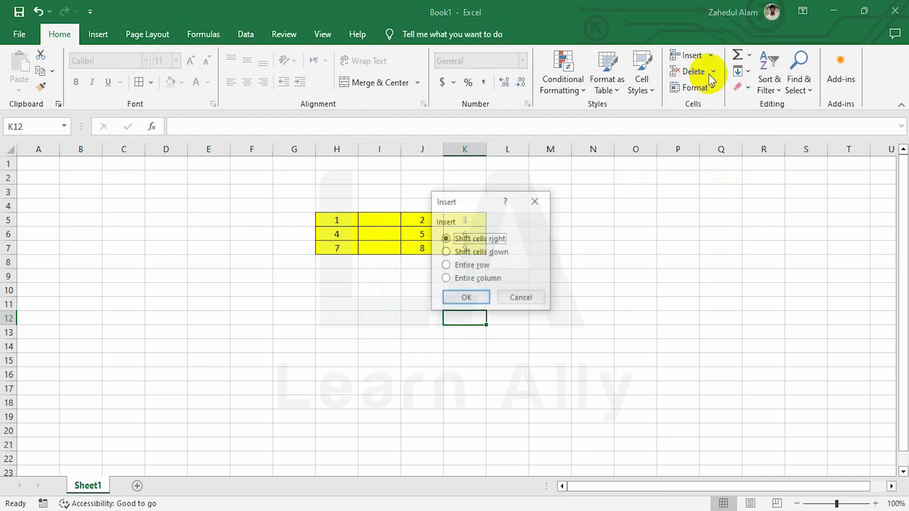
key("alt+c")
left_click(469, 298)
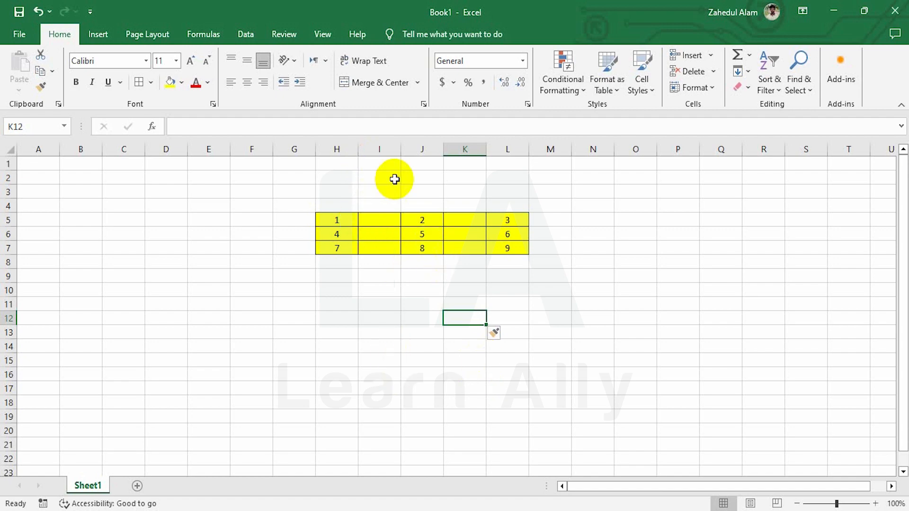
Step: Insert another blank sheet column at column I
left_click(385, 294)
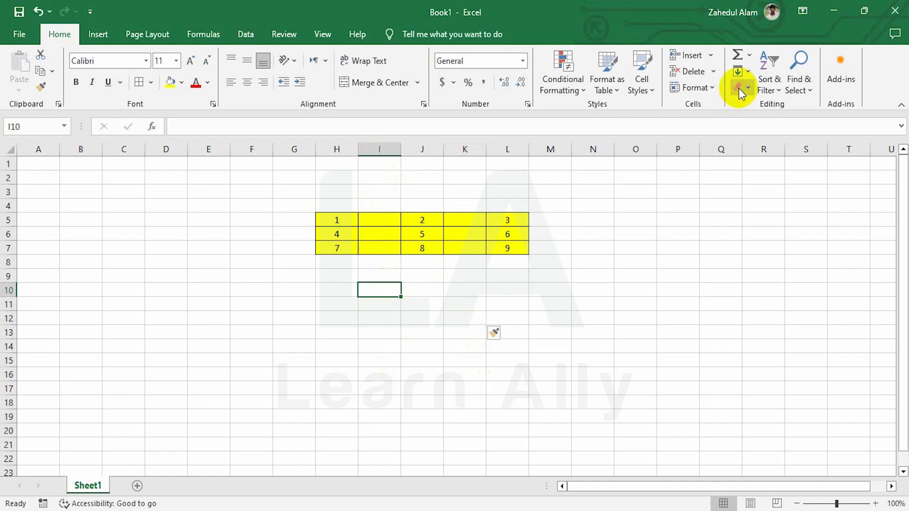
left_click(711, 55)
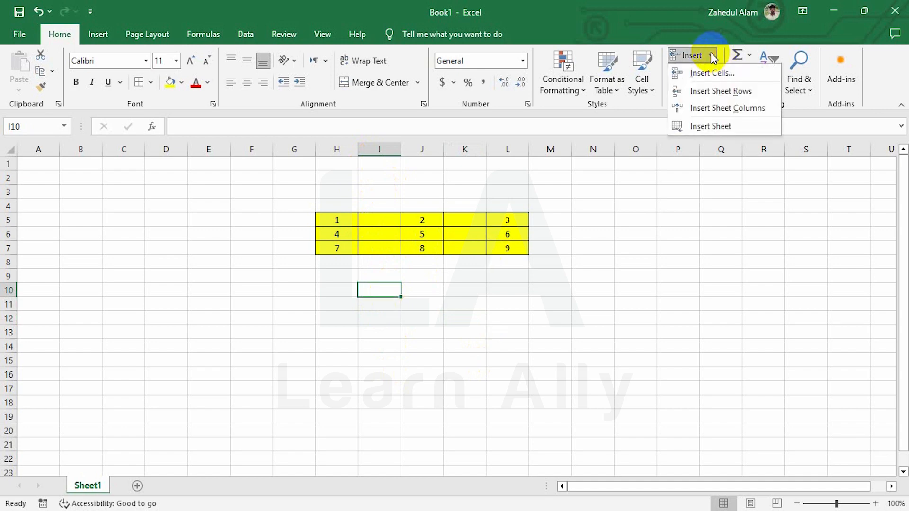
left_click(723, 108)
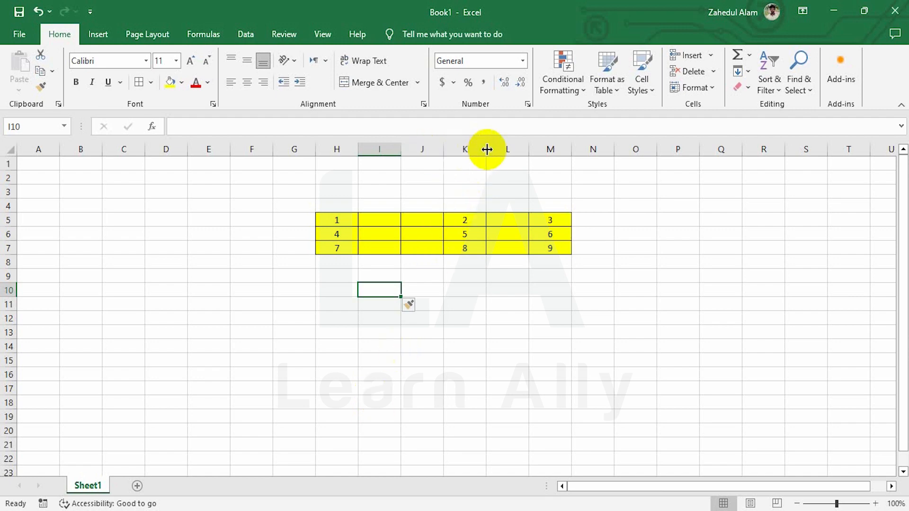
Step: Enter 5 in the empty cell J5
left_click(423, 218)
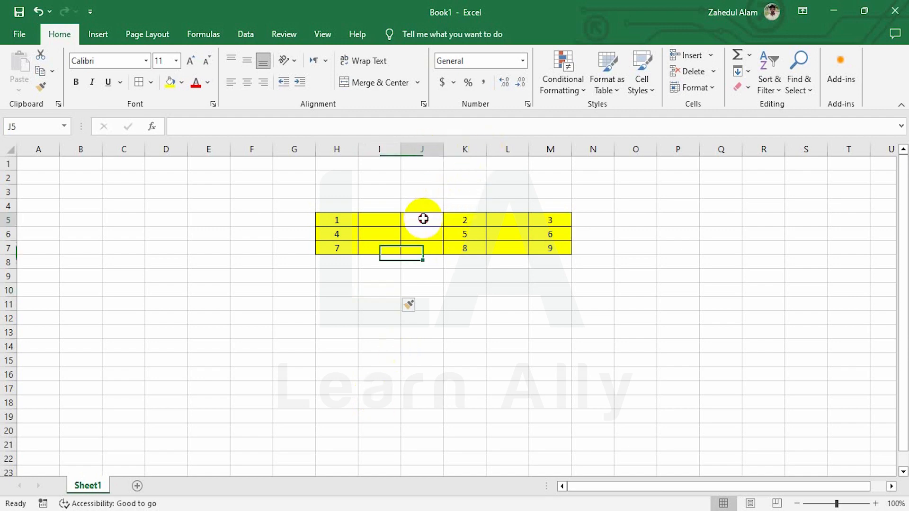
type("5")
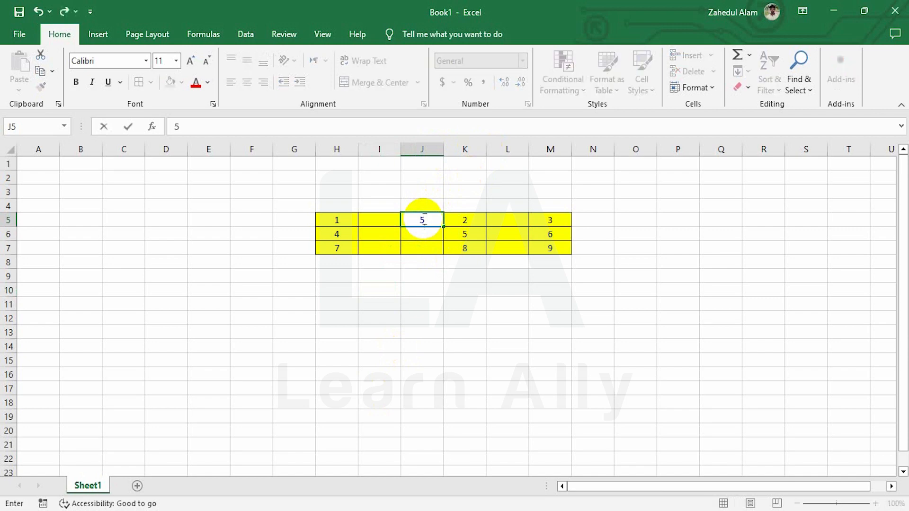
left_click(466, 219)
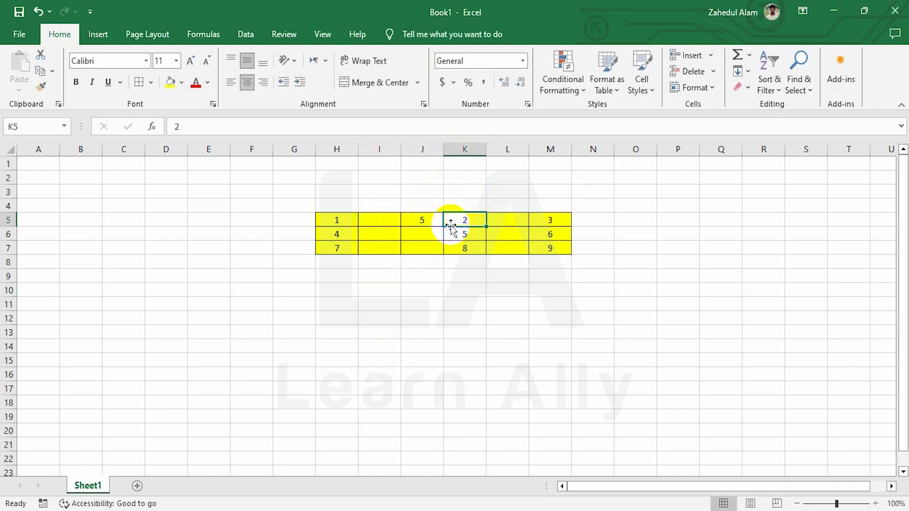
Step: Insert a blank column at K from its right-click menu, then check J5 and L5
left_click(455, 147)
right_click(456, 165)
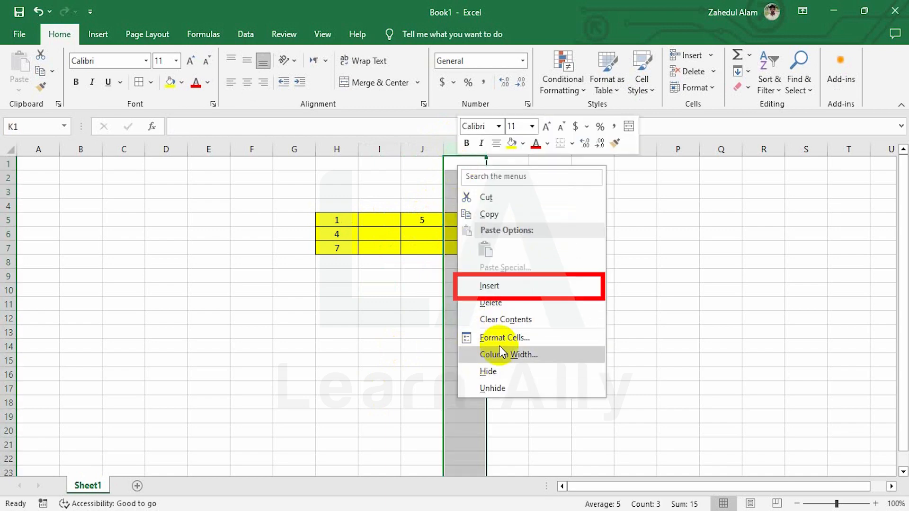
left_click(505, 286)
left_click(433, 220)
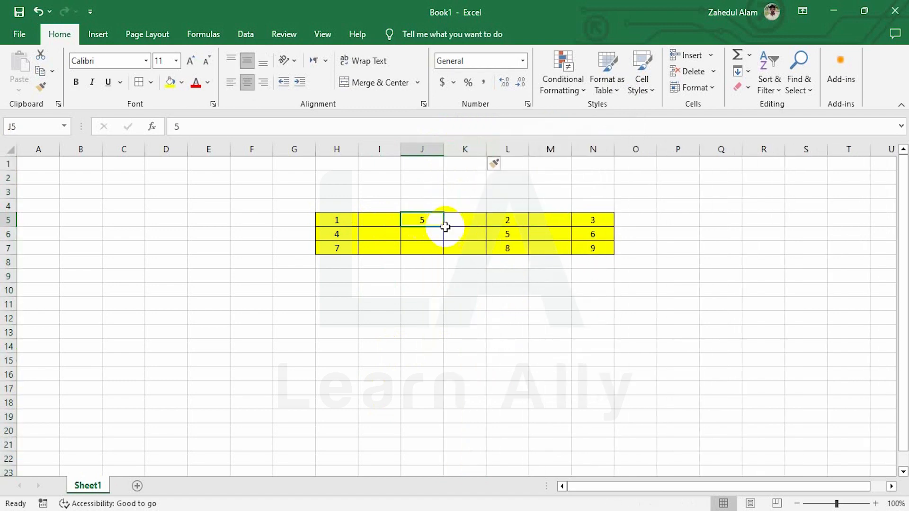
left_click(504, 218)
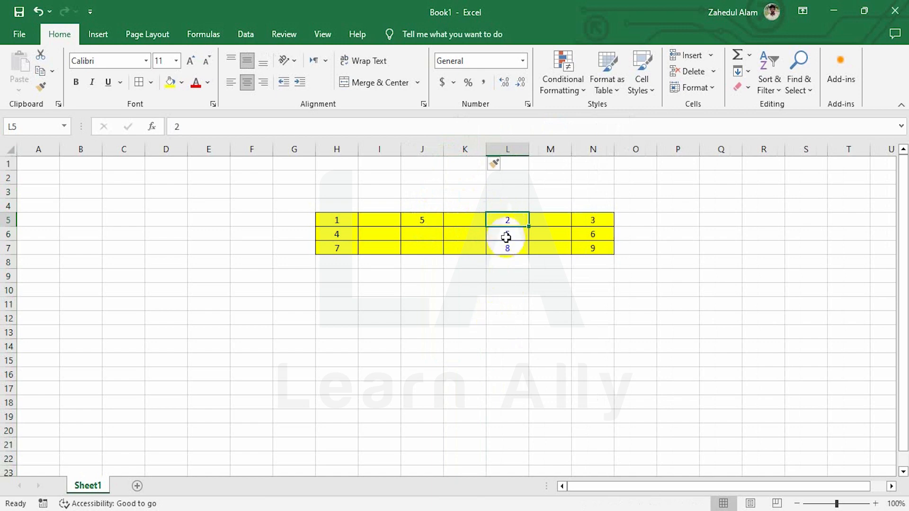
Step: Insert two blank rows at rows 6 and 7 using Insert Cells and Insert Sheet Rows
left_click(507, 233)
left_click(505, 221)
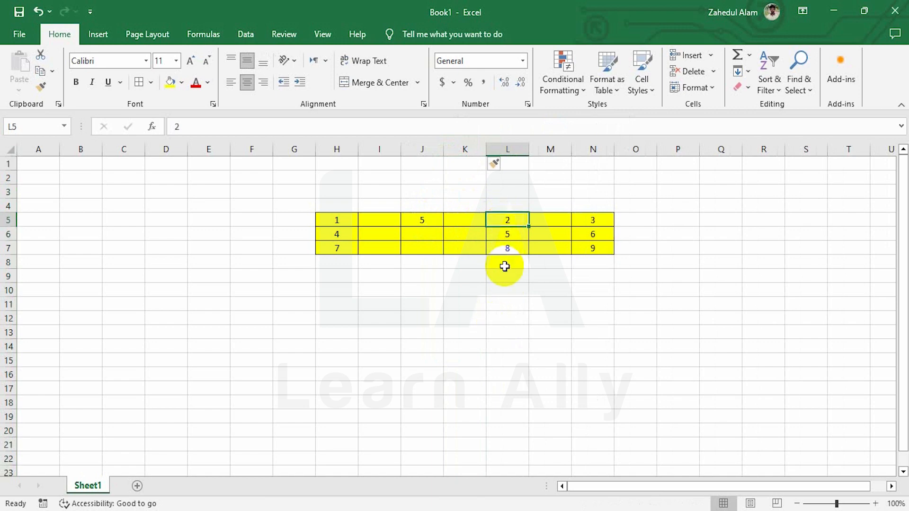
left_click(518, 234)
left_click(711, 57)
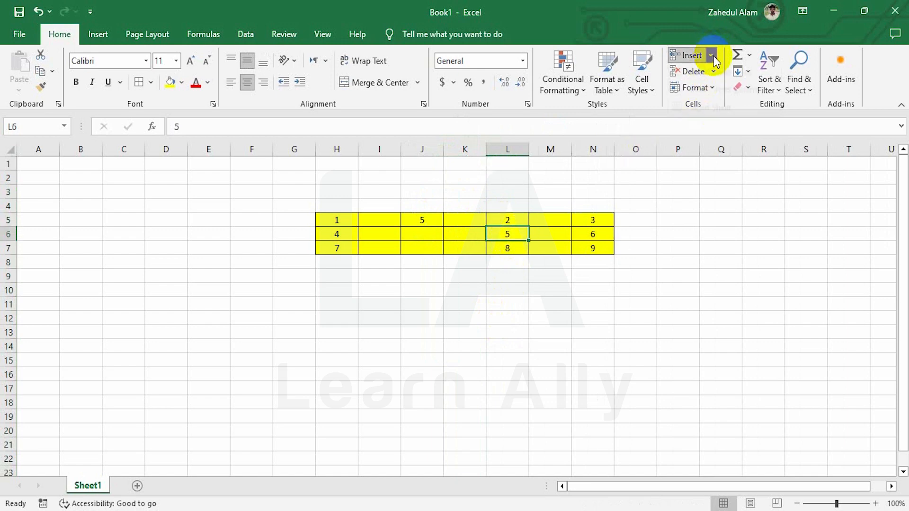
left_click(712, 72)
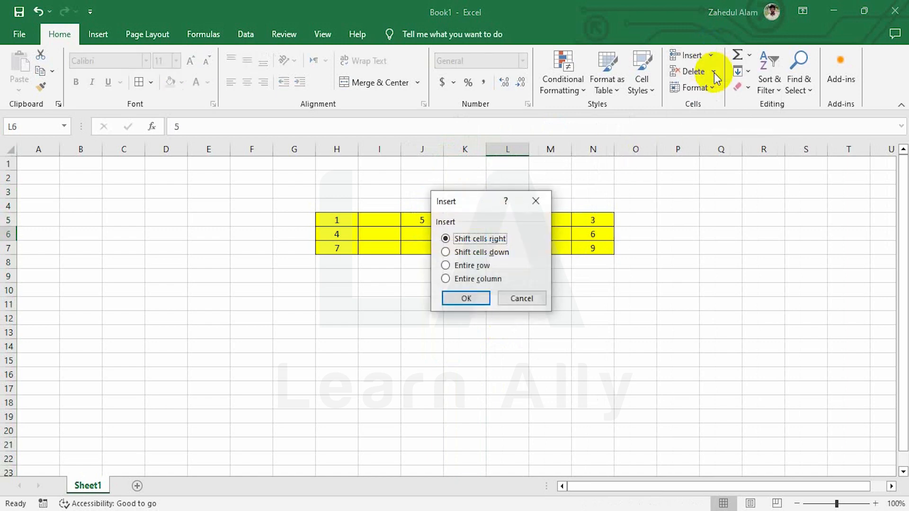
left_click(464, 265)
left_click(469, 298)
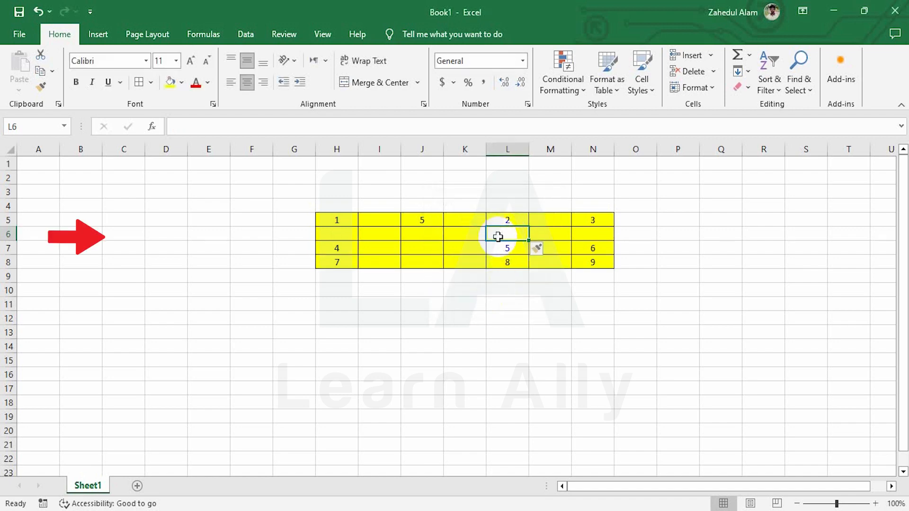
left_click(713, 56)
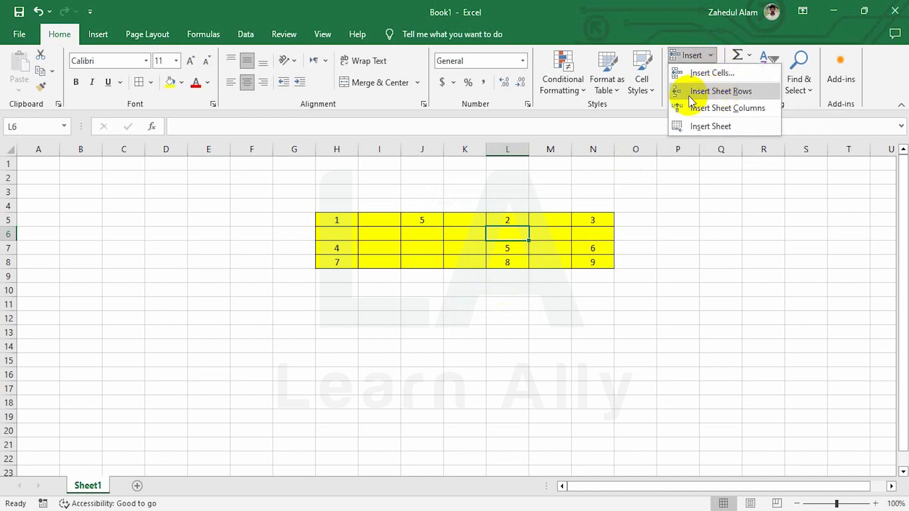
left_click(724, 96)
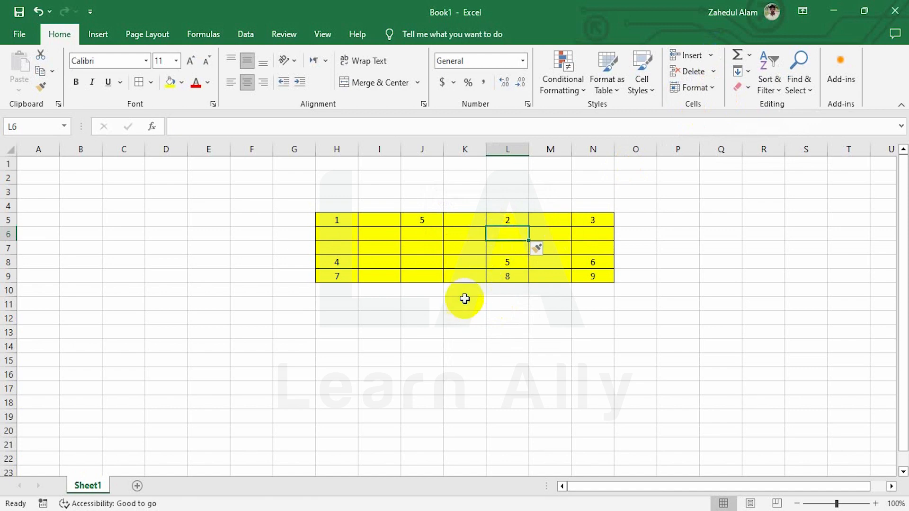
Step: Enter 5 in cell L7
left_click(506, 250)
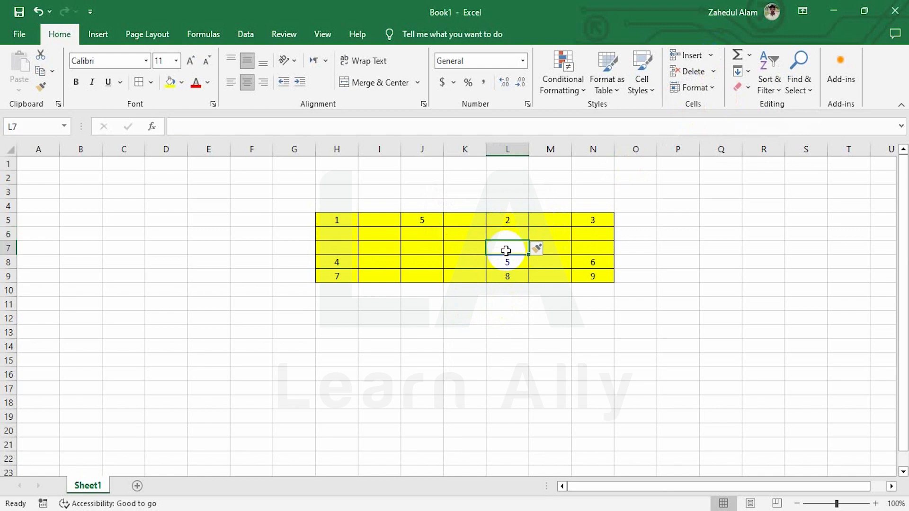
type("5")
key("Return")
left_click(505, 250)
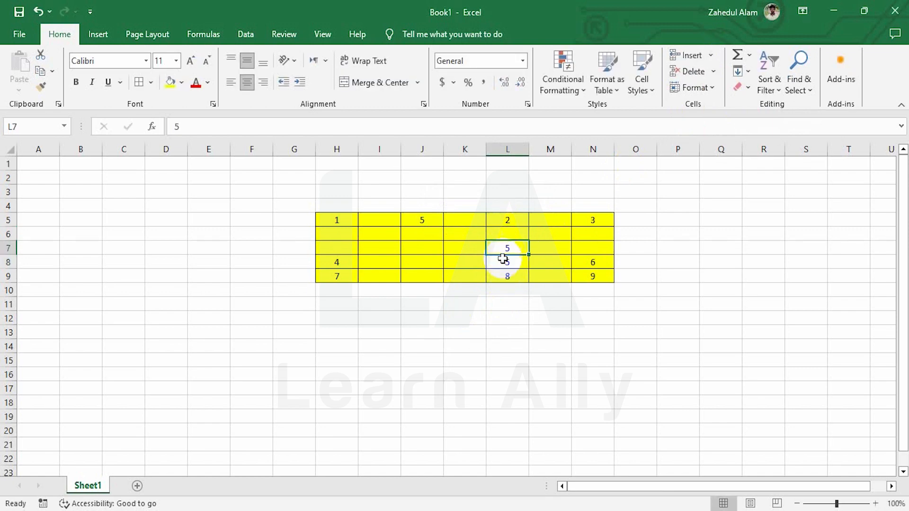
left_click(504, 263)
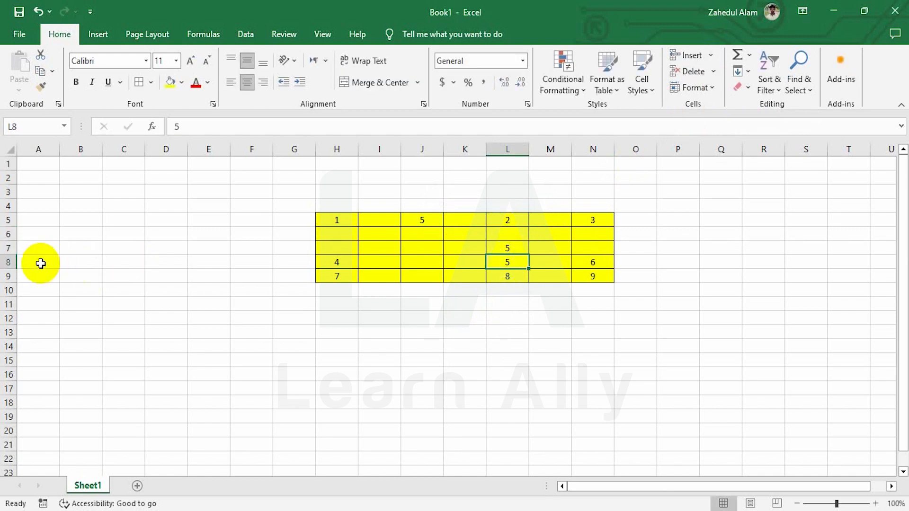
Step: Insert a blank row at row 8 from the row header's right-click menu
left_click(7, 262)
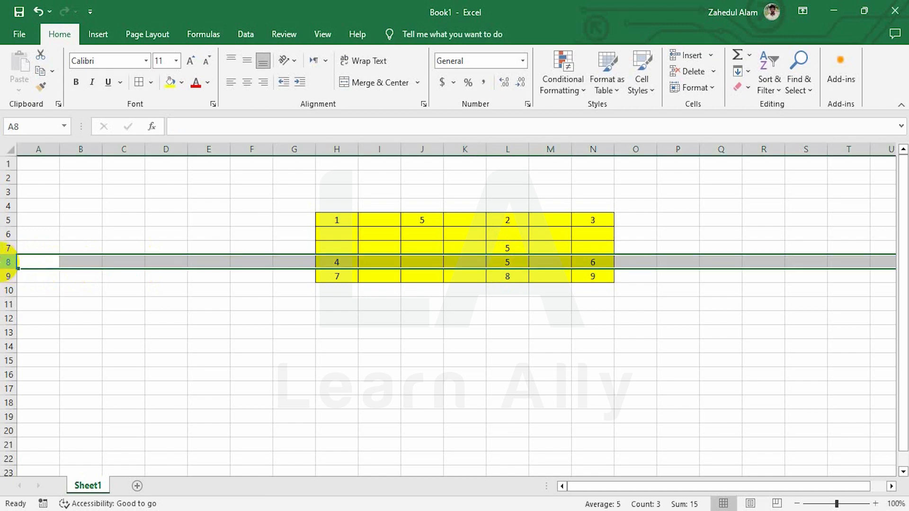
right_click(6, 262)
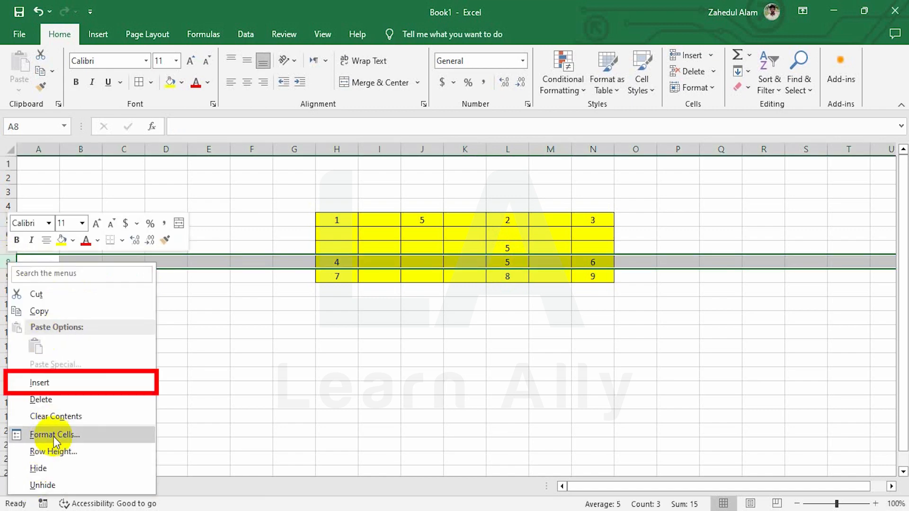
left_click(52, 382)
left_click(513, 259)
left_click(507, 277)
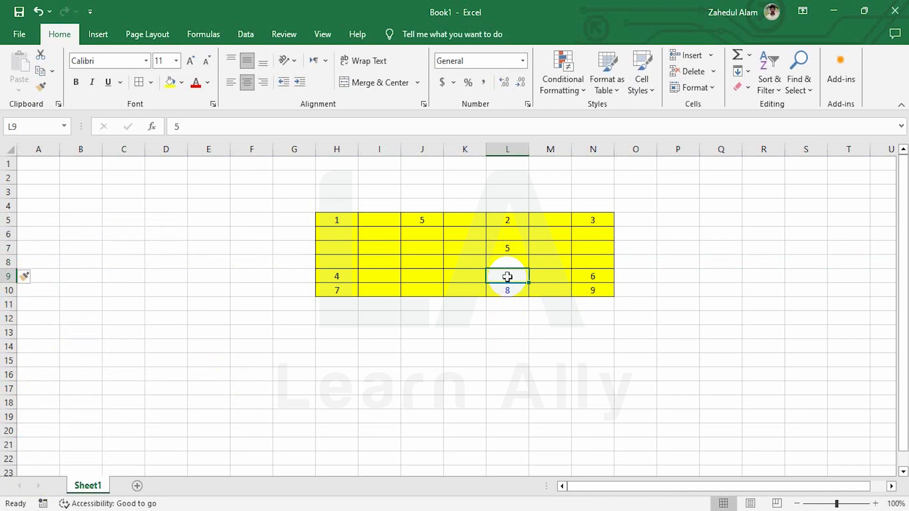
Step: Insert an entire blank column at L through the Insert Cells dialog
left_click(712, 55)
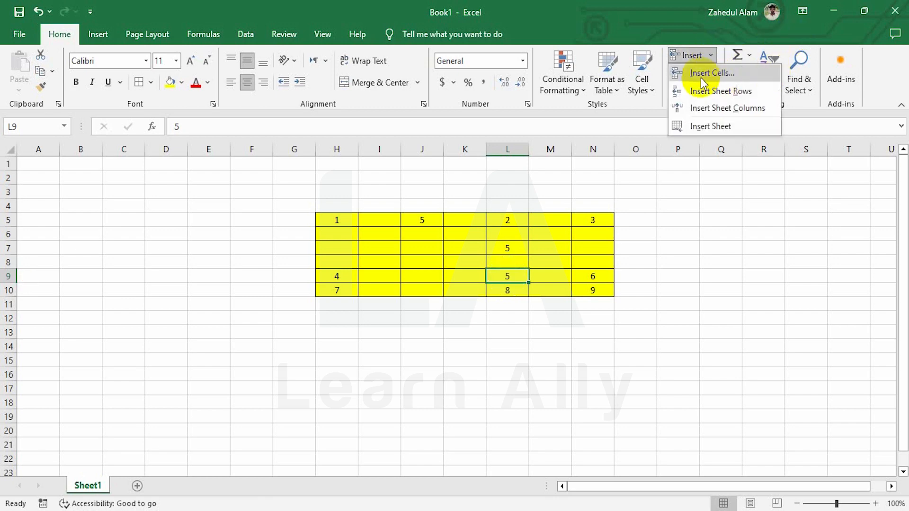
left_click(756, 71)
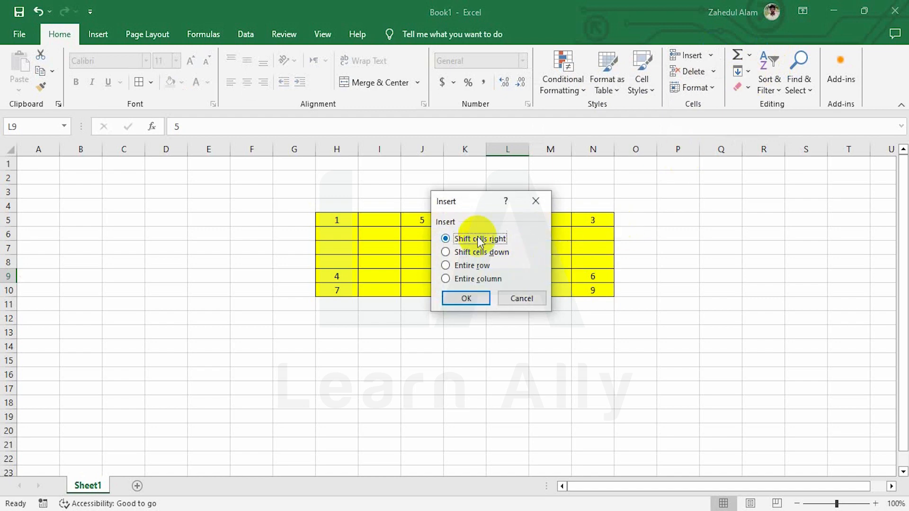
left_click_drag(470, 200, 640, 124)
left_click(652, 186)
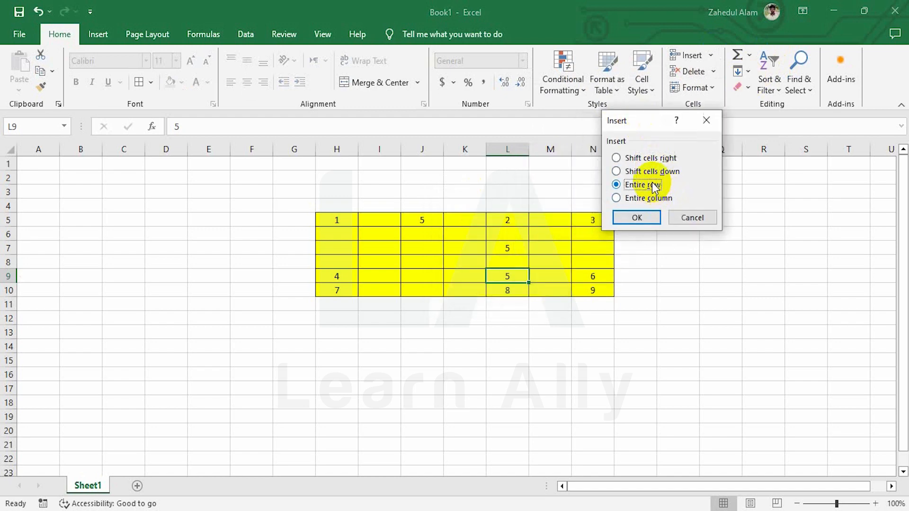
left_click(646, 198)
left_click(639, 218)
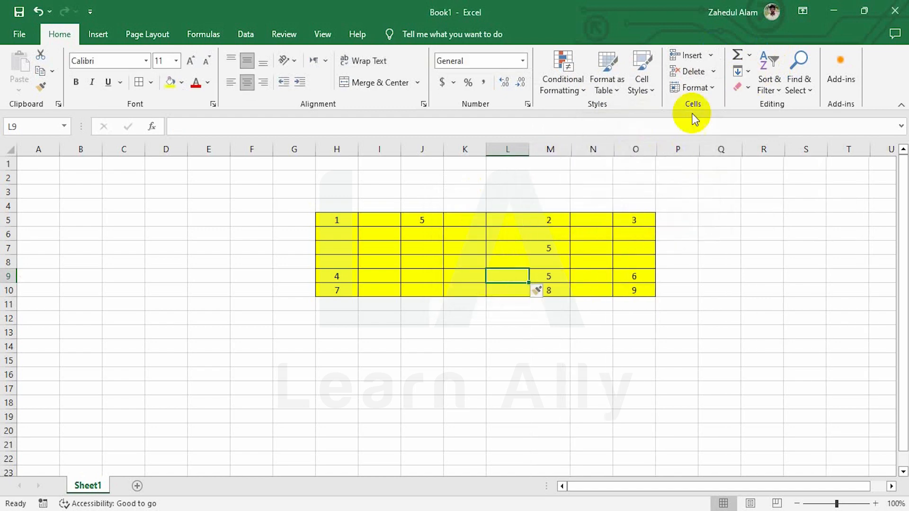
Step: Insert another blank sheet column, then select column K
left_click(711, 56)
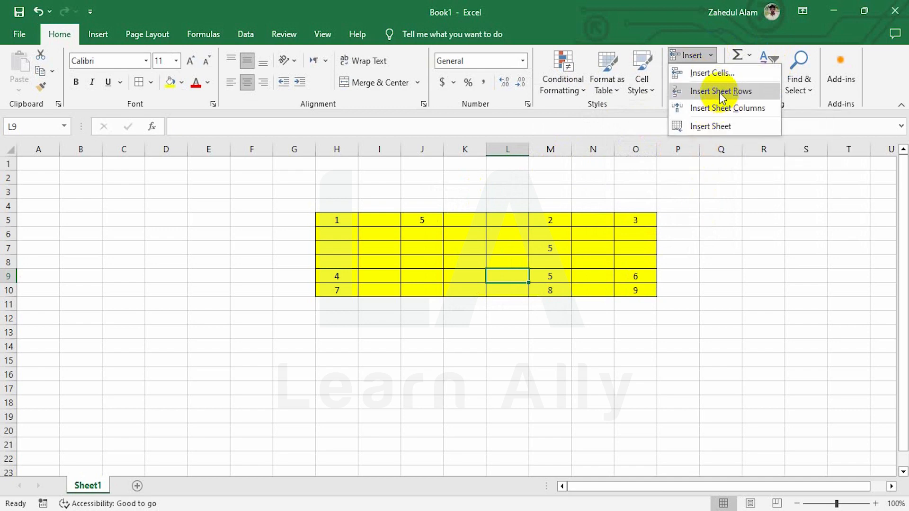
left_click(763, 112)
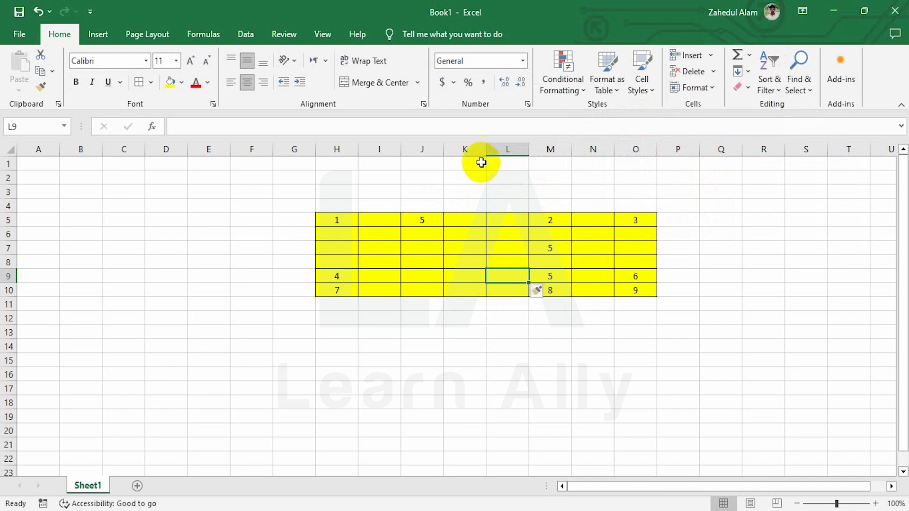
left_click(468, 149)
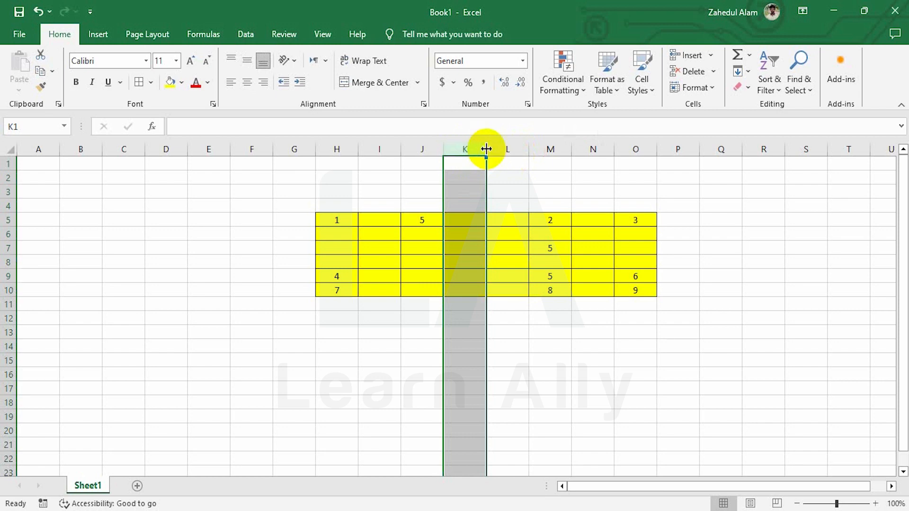
Step: Insert a blank column at M from its header's right-click menu, then click I13 to deselect
left_click(511, 148)
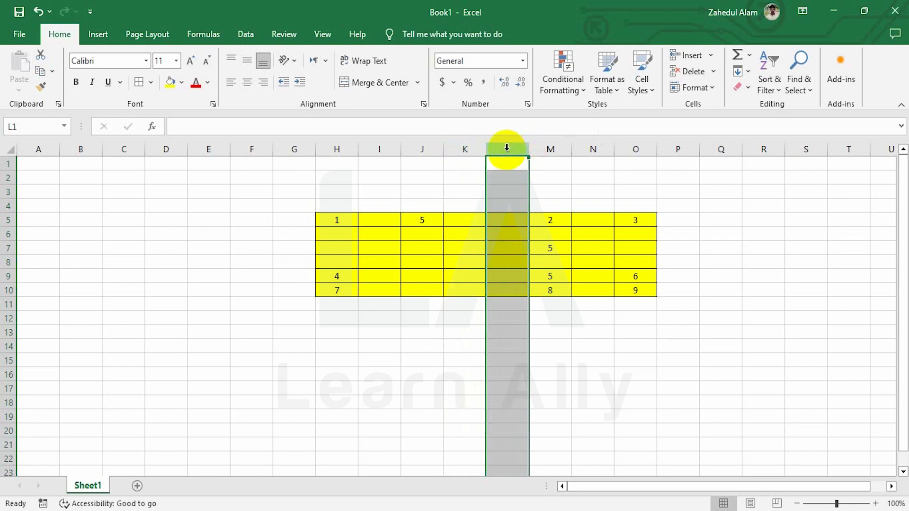
left_click(551, 148)
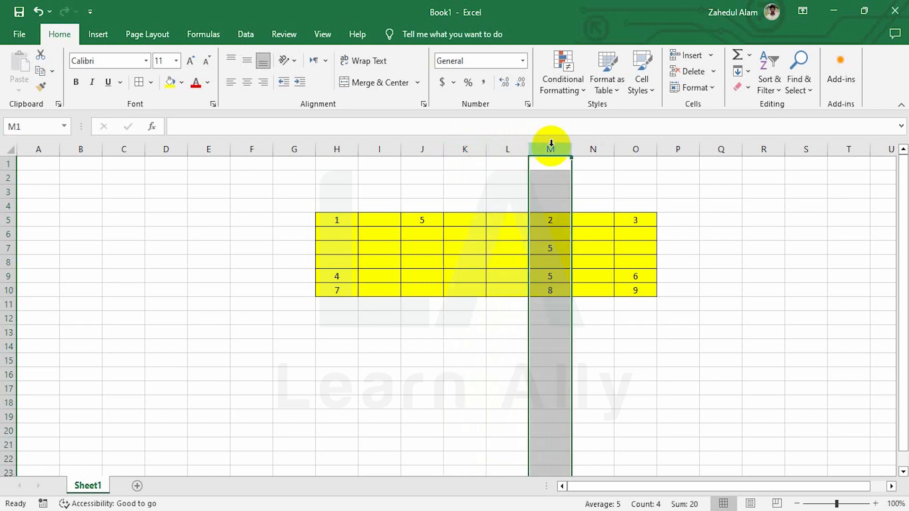
left_click(506, 148)
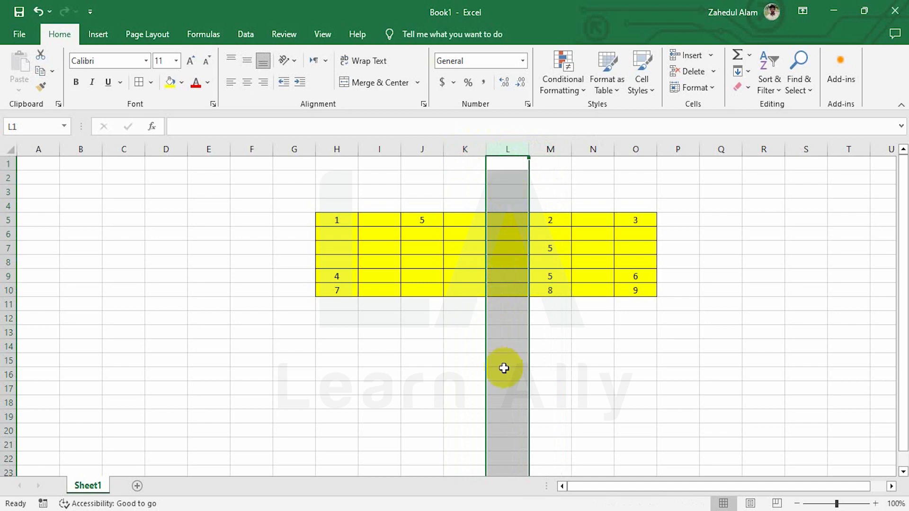
left_click(551, 148)
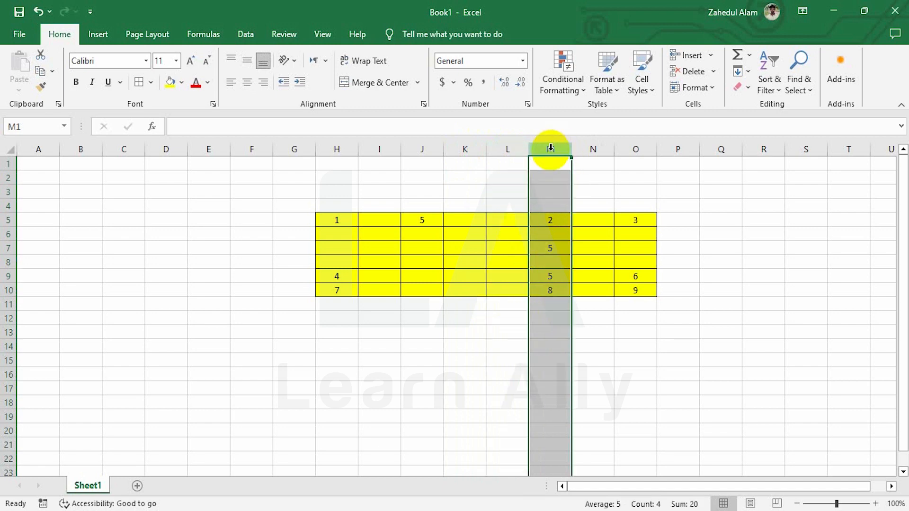
right_click(553, 194)
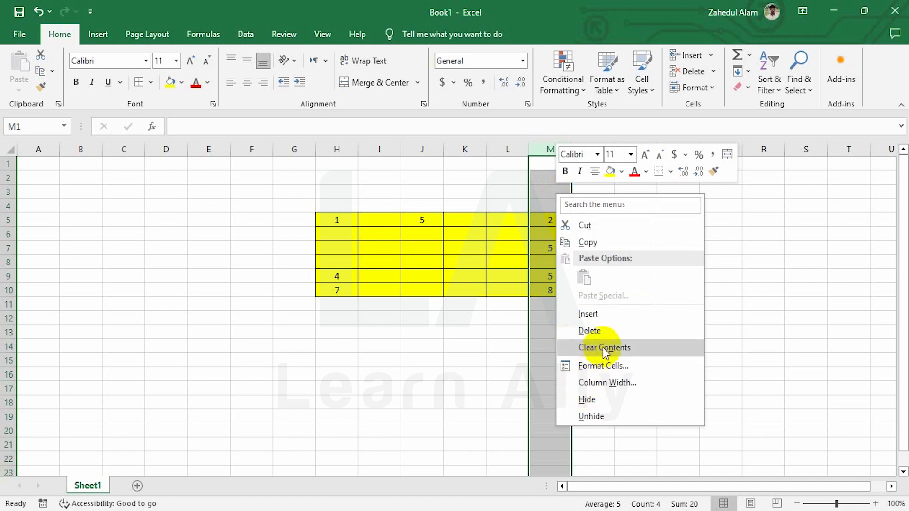
left_click(586, 314)
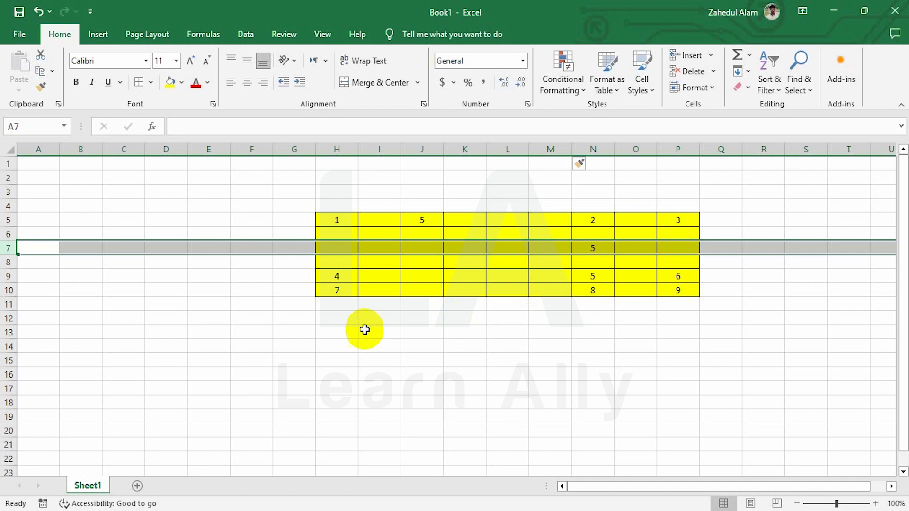
left_click(364, 329)
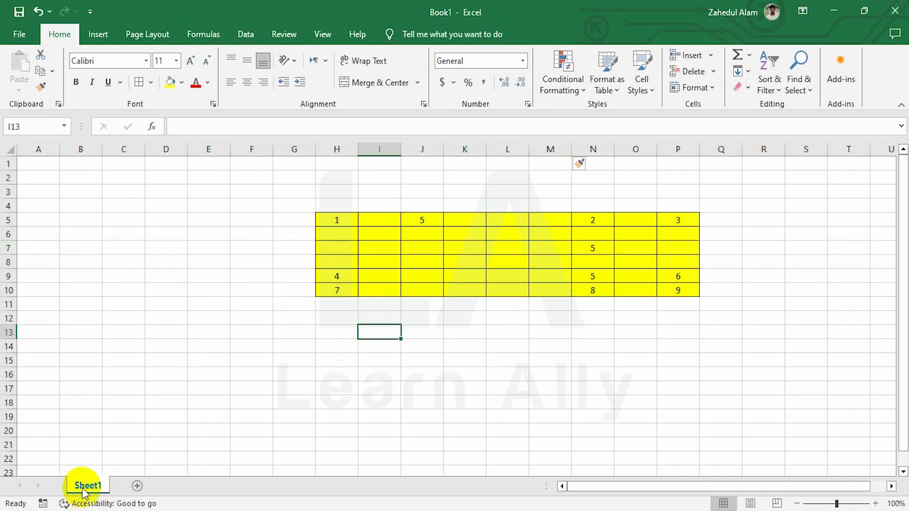
Step: Add Sheet2 and Sheet3 with the new-sheet button, then Sheet4 and Sheet5 via Insert Sheet
left_click(137, 488)
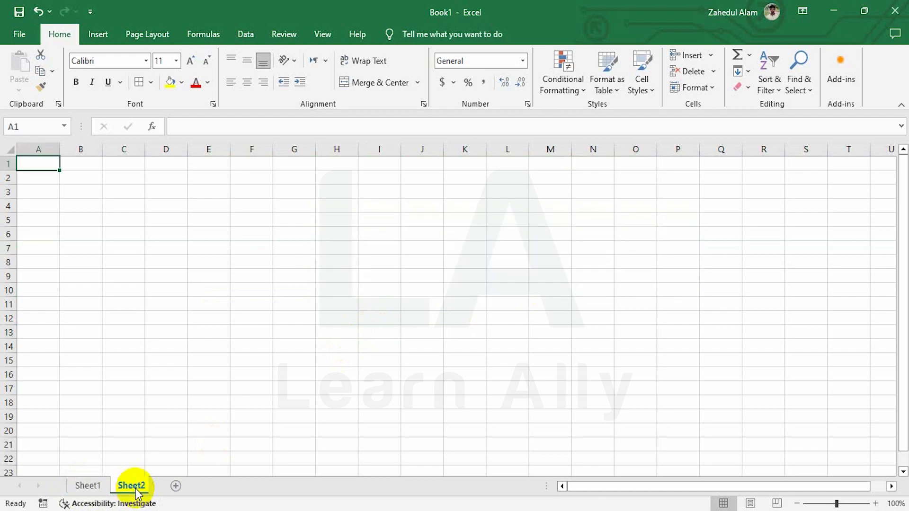
left_click(178, 487)
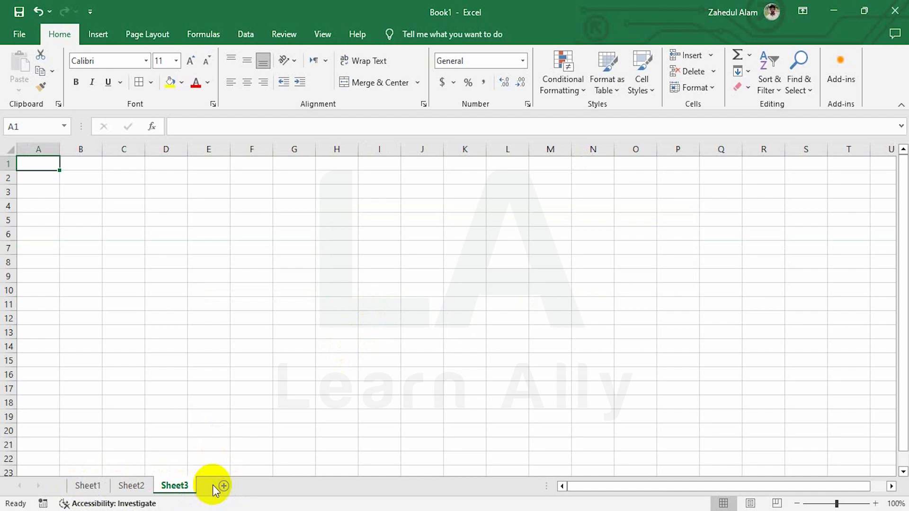
left_click(712, 56)
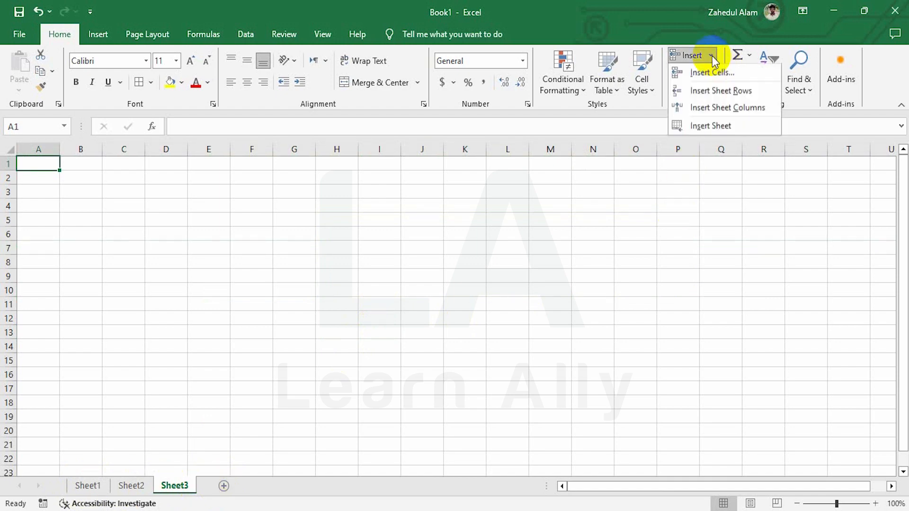
left_click(712, 126)
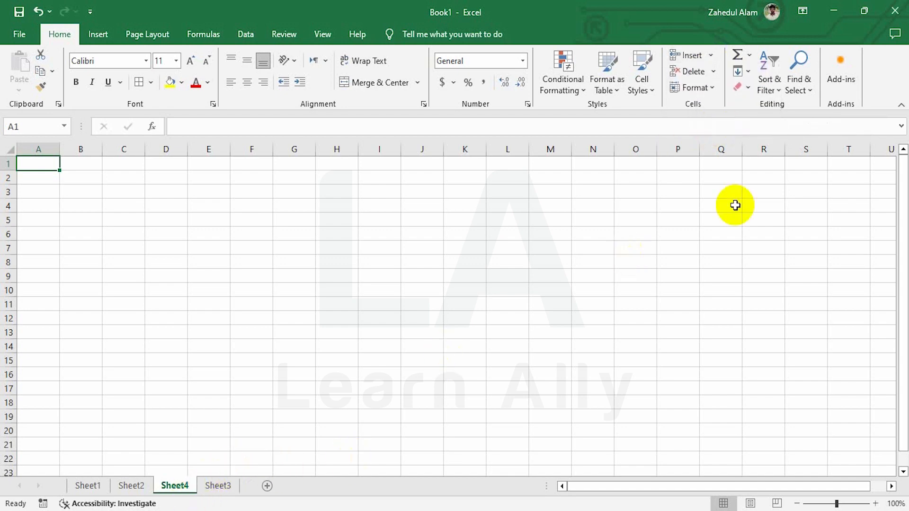
left_click(710, 56)
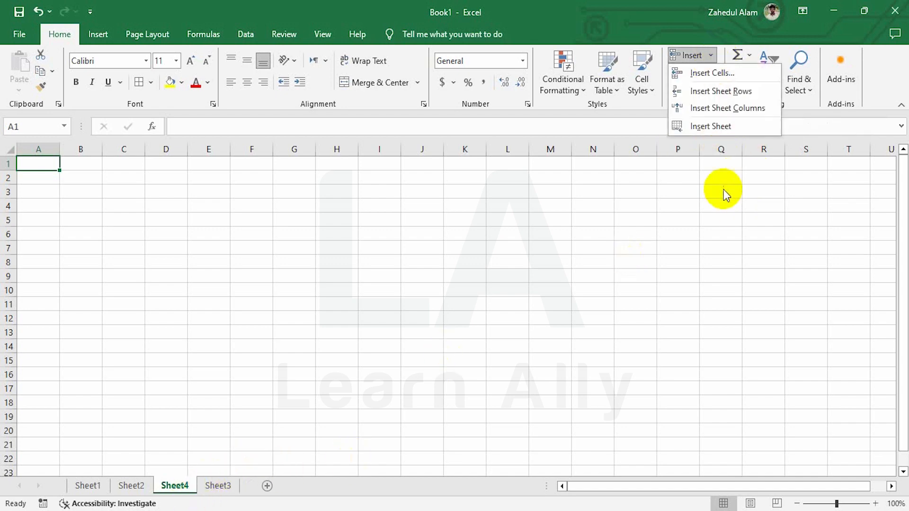
left_click(715, 125)
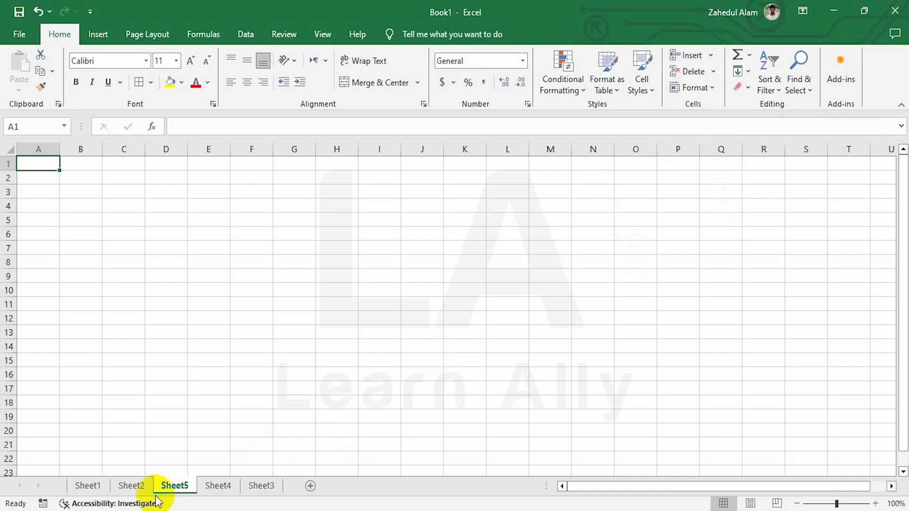
Step: Insert Sheet6, then return to Sheet1 with the yellow number table
left_click(710, 55)
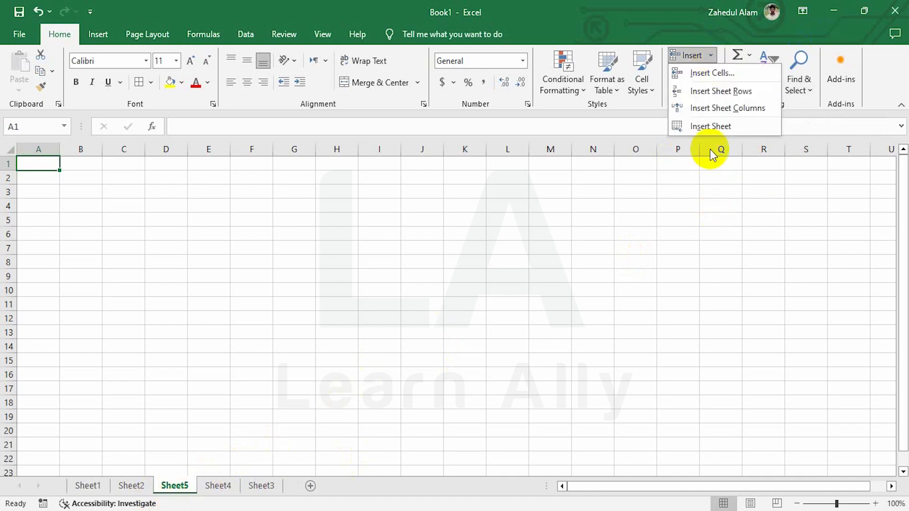
left_click(712, 127)
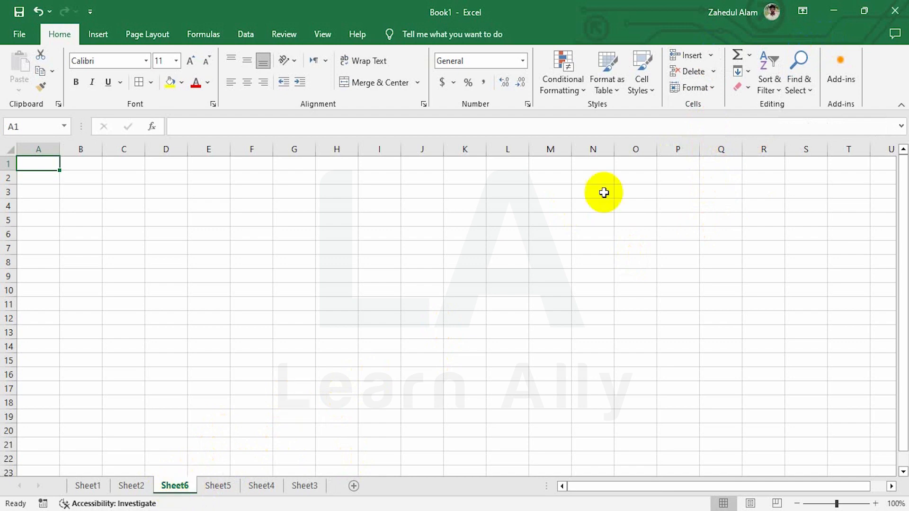
left_click(709, 55)
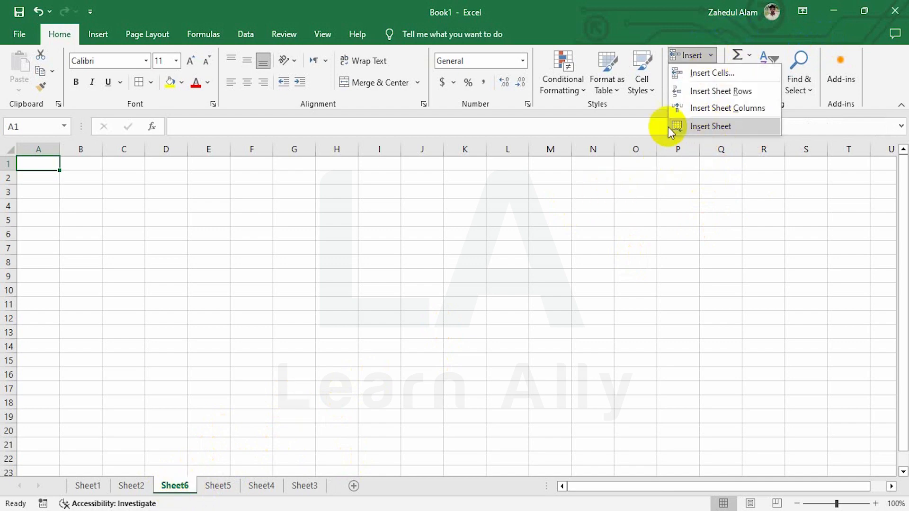
left_click(354, 490)
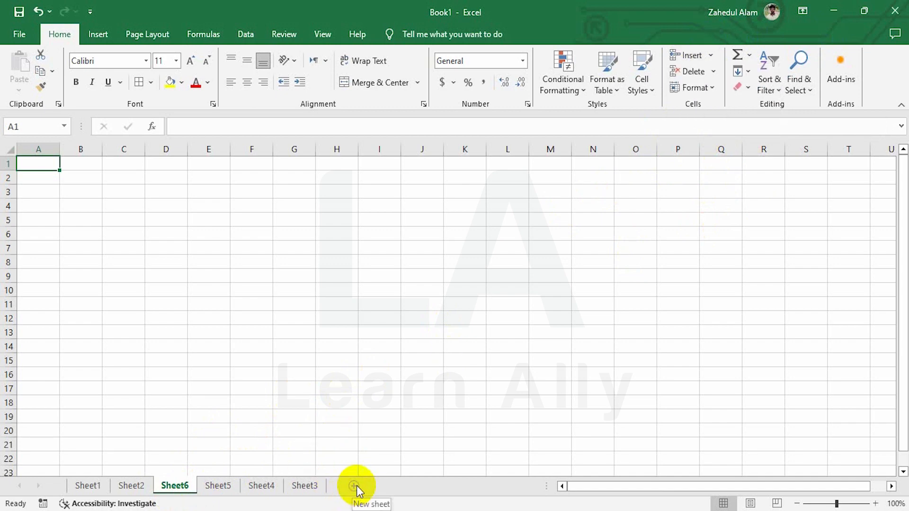
left_click(87, 486)
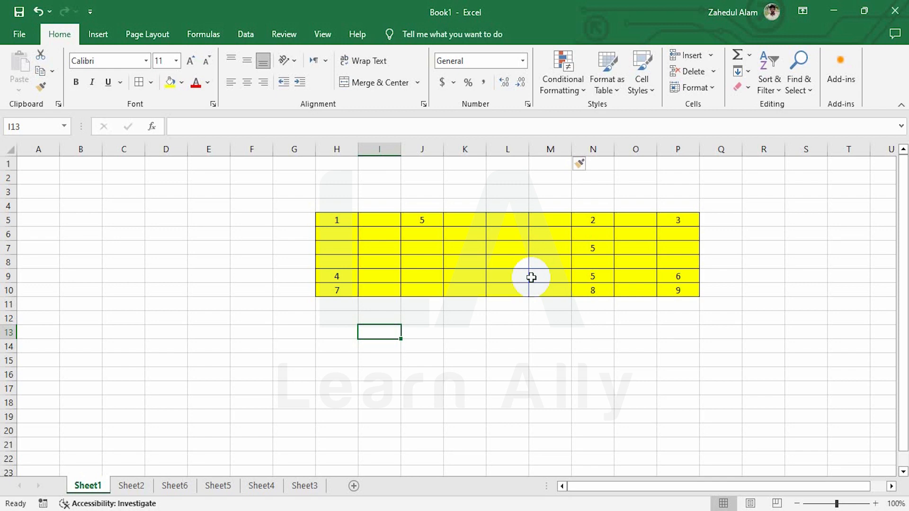
Step: Delete two columns at I, once with Delete Cells > Entire column and once with Delete Sheet Columns
left_click(386, 221)
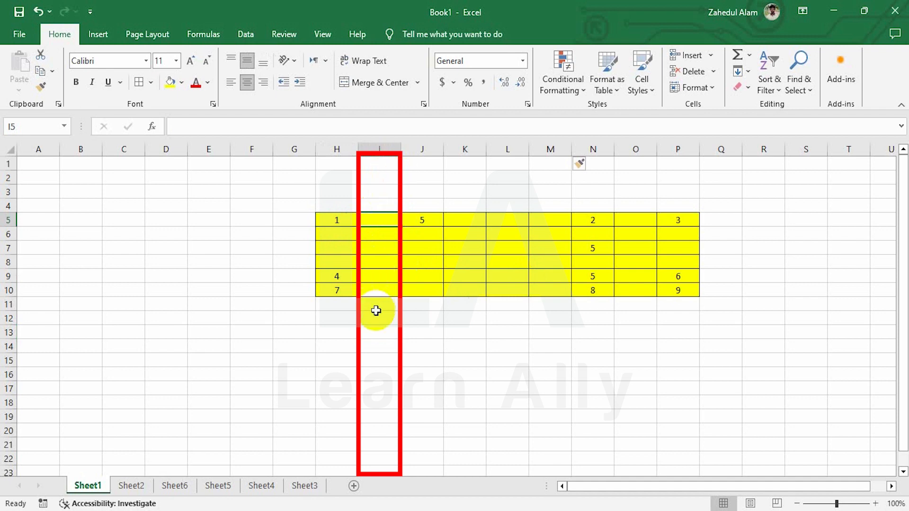
left_click(378, 247)
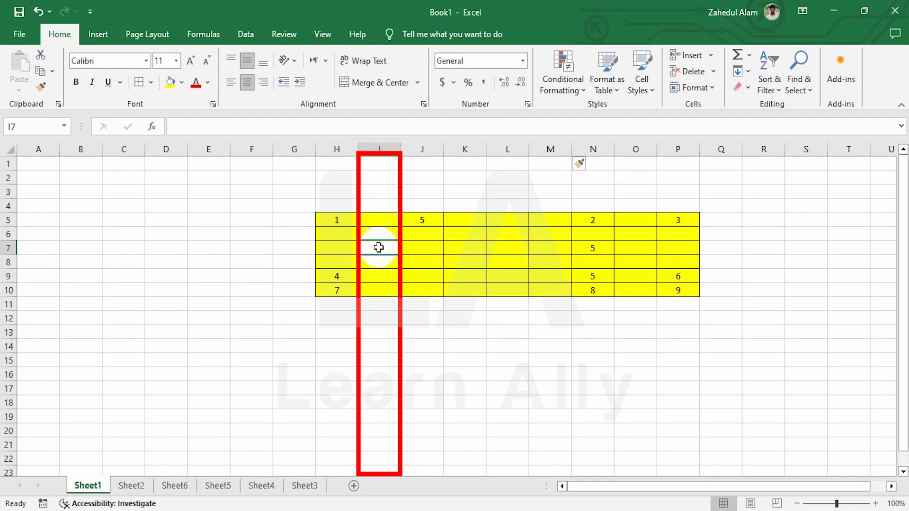
left_click(713, 72)
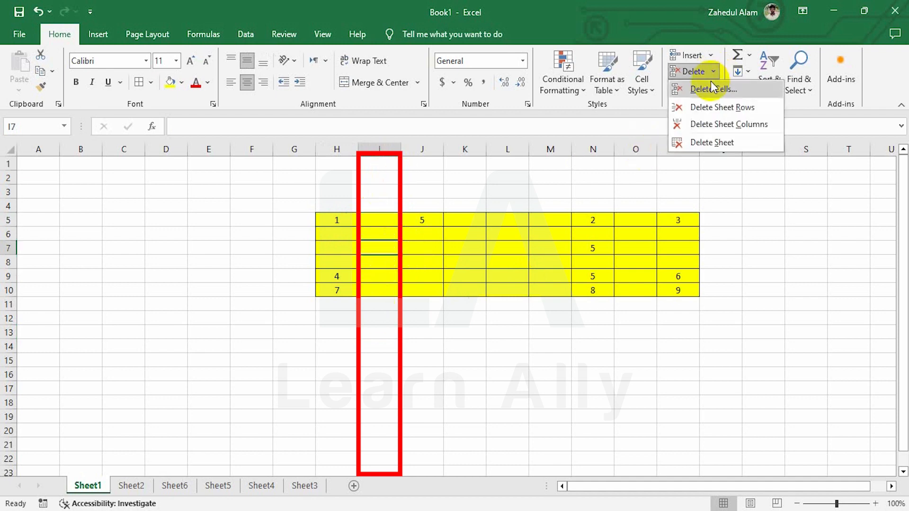
left_click(714, 89)
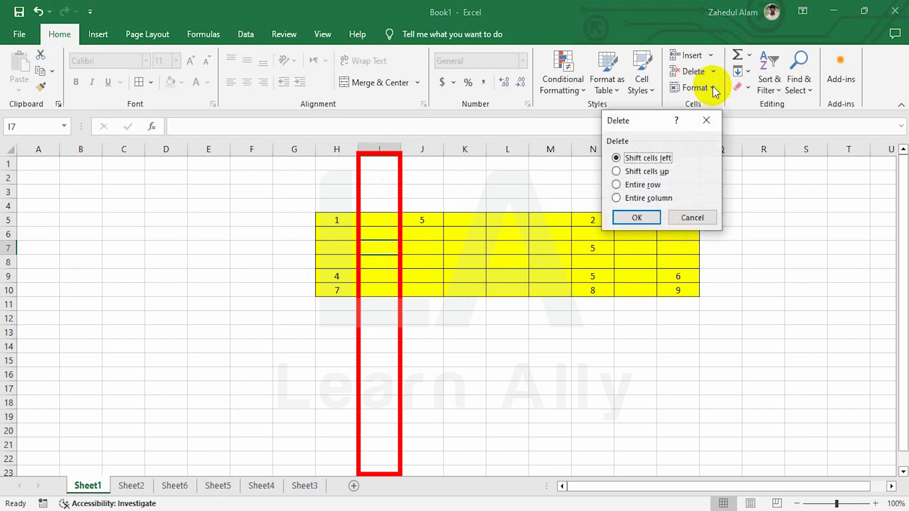
left_click(646, 199)
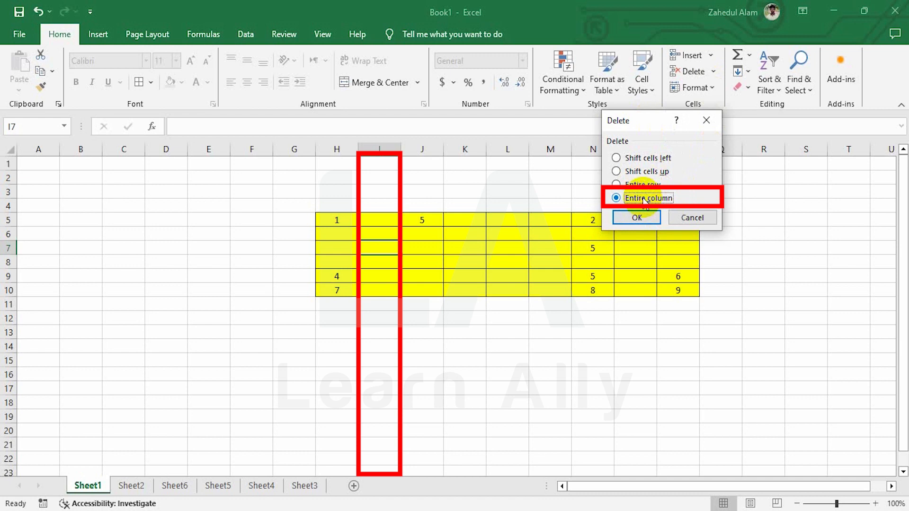
left_click(643, 221)
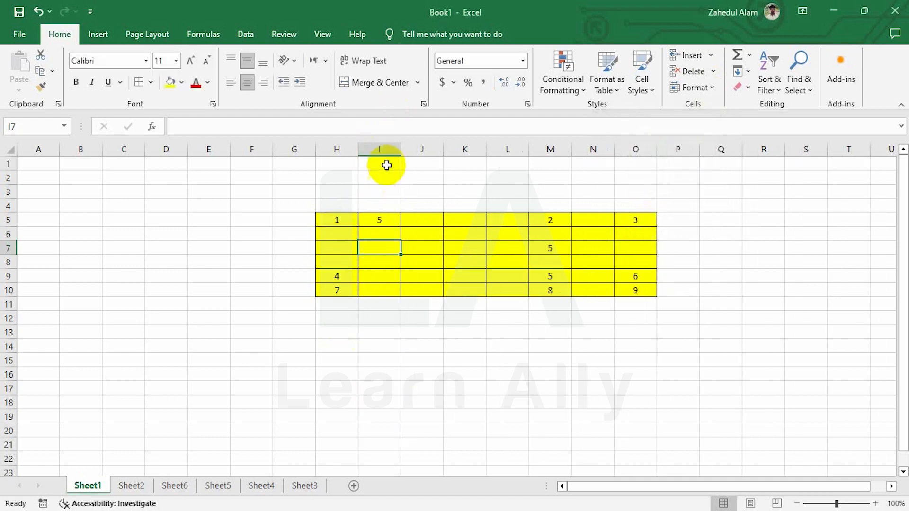
left_click(711, 71)
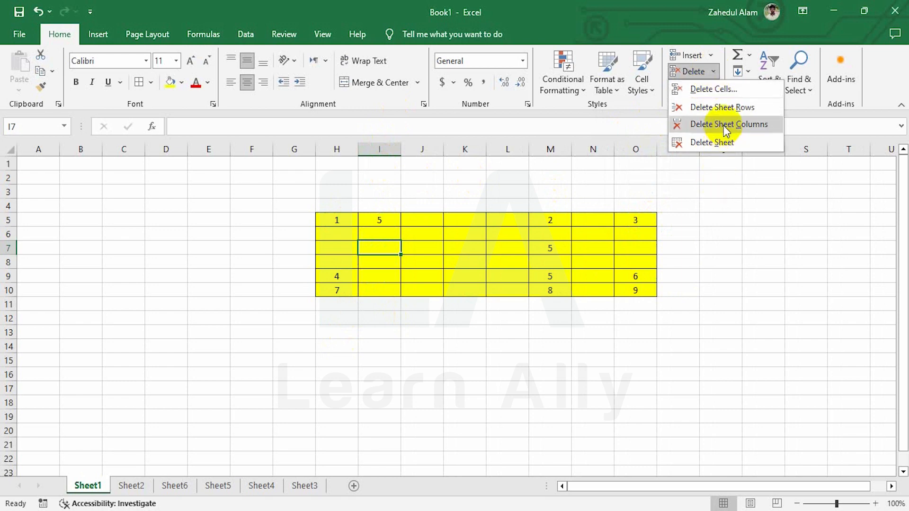
left_click(740, 127)
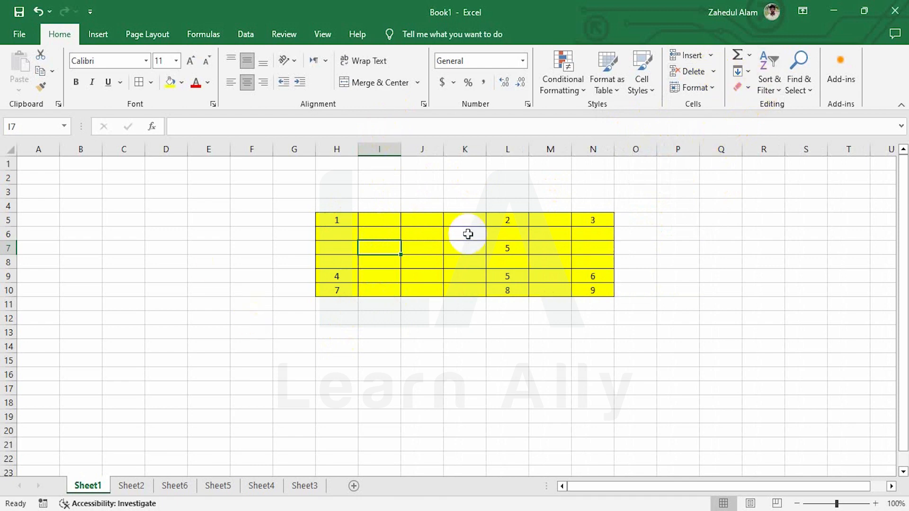
Step: Delete the empty columns I–K, then the empty column J, so the numbers sit in H to J
left_click_drag(378, 149, 462, 170)
right_click(417, 199)
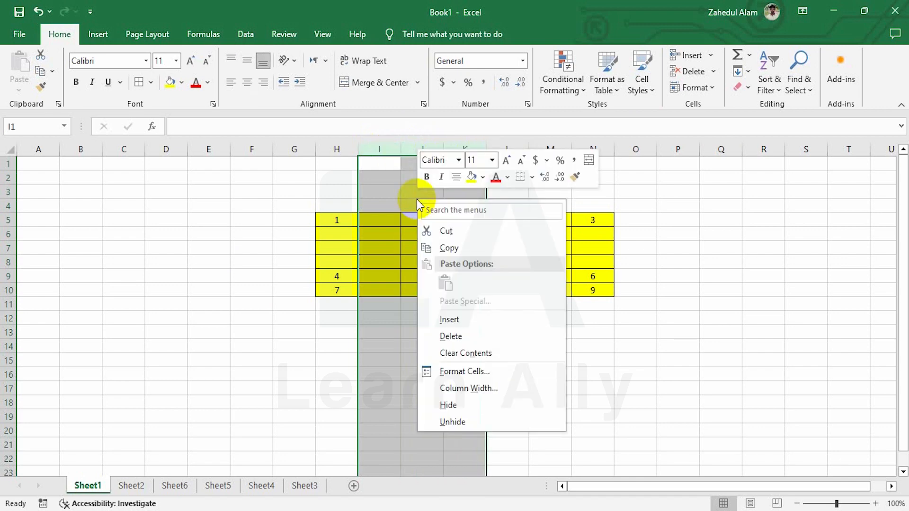
left_click(455, 336)
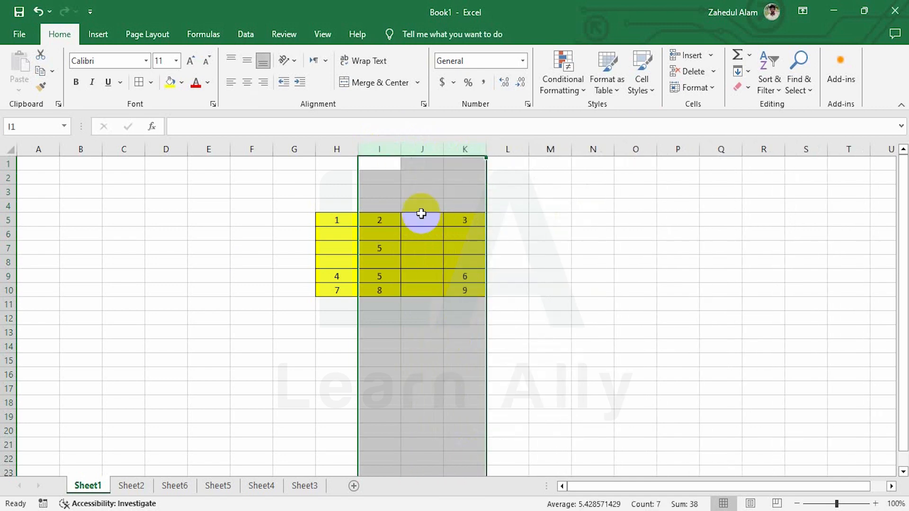
left_click(413, 152)
right_click(426, 257)
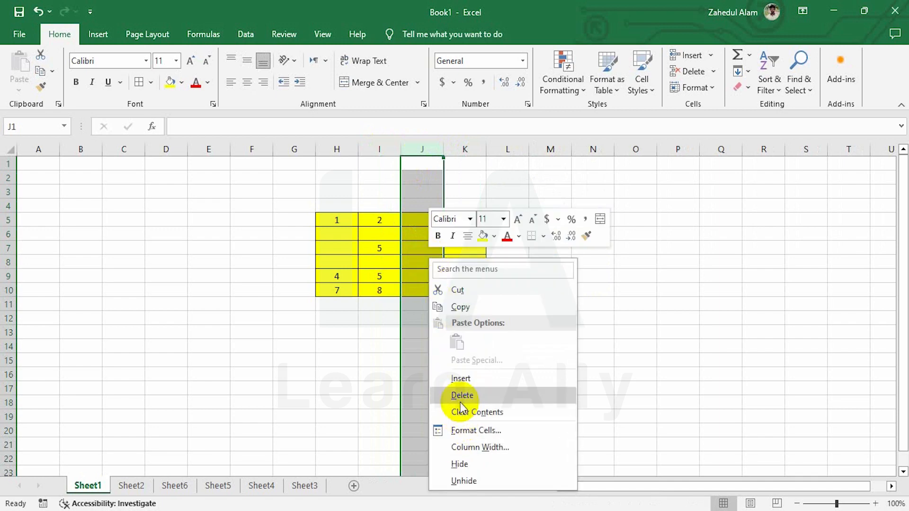
left_click(455, 397)
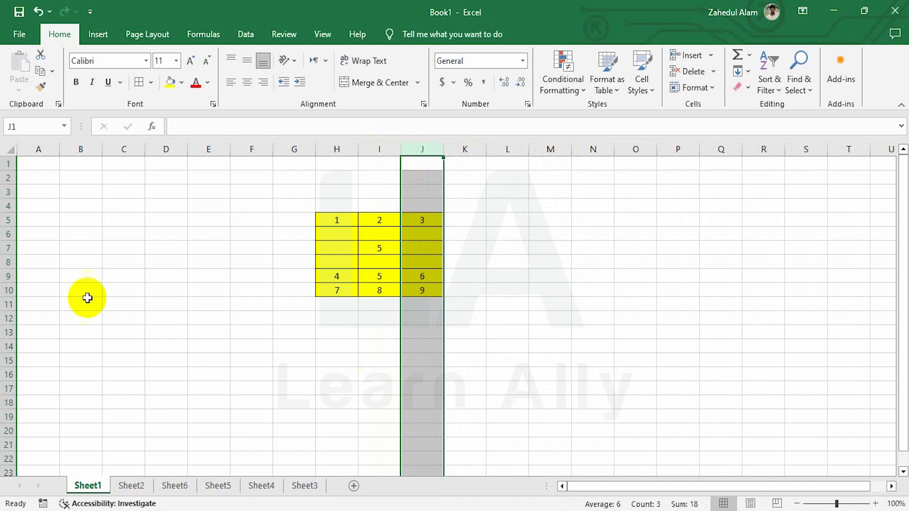
left_click(9, 205)
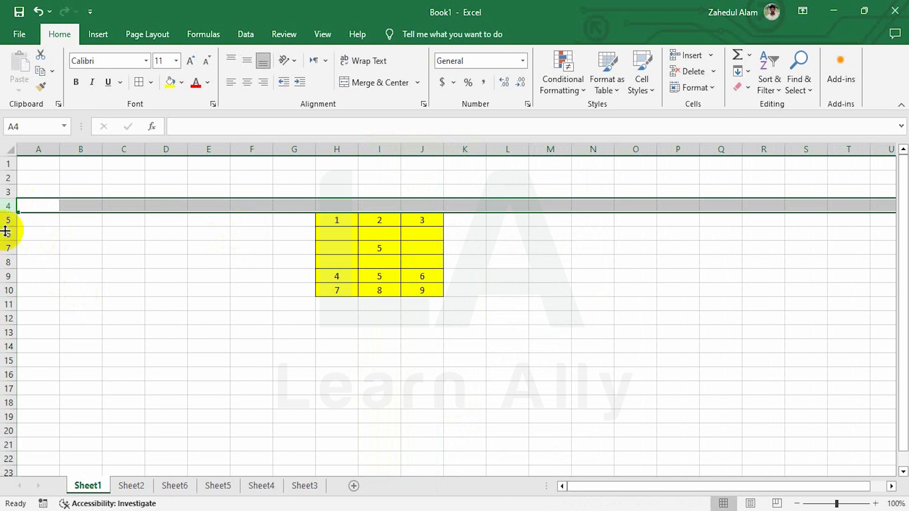
mouse_move(7, 234)
left_mouse_down()
mouse_move(3, 269)
mouse_move(6, 252)
left_mouse_up()
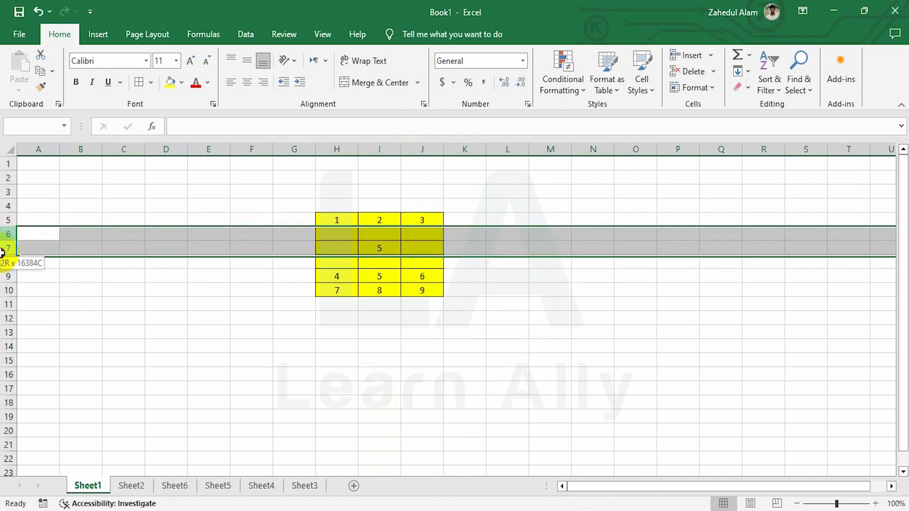
Step: Delete blank rows 6–7, then the remaining blank row 6, leaving the 1–9 grid in H5:J7
right_click(213, 246)
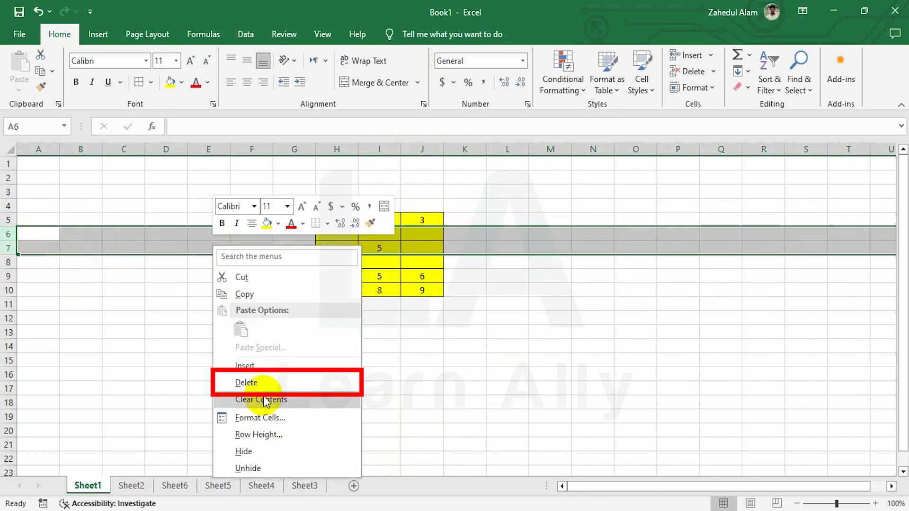
left_click(256, 383)
left_click(365, 235)
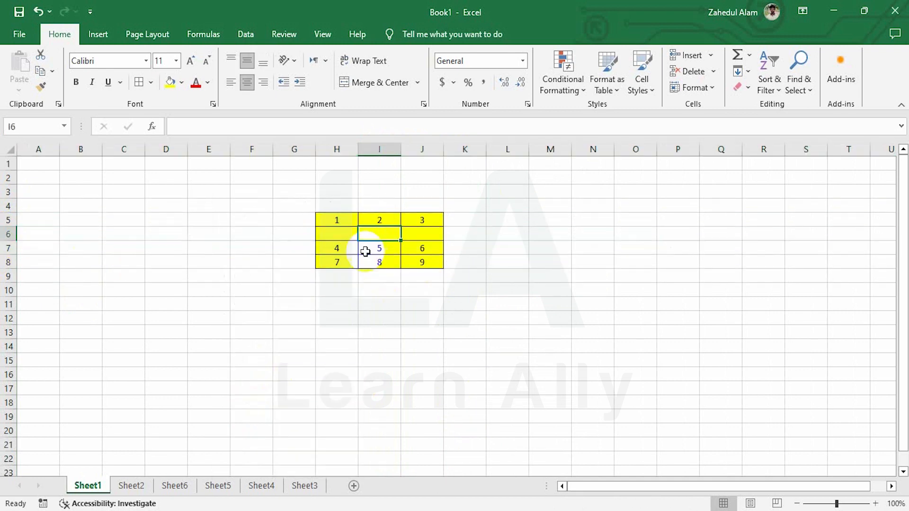
left_click(712, 72)
left_click(737, 108)
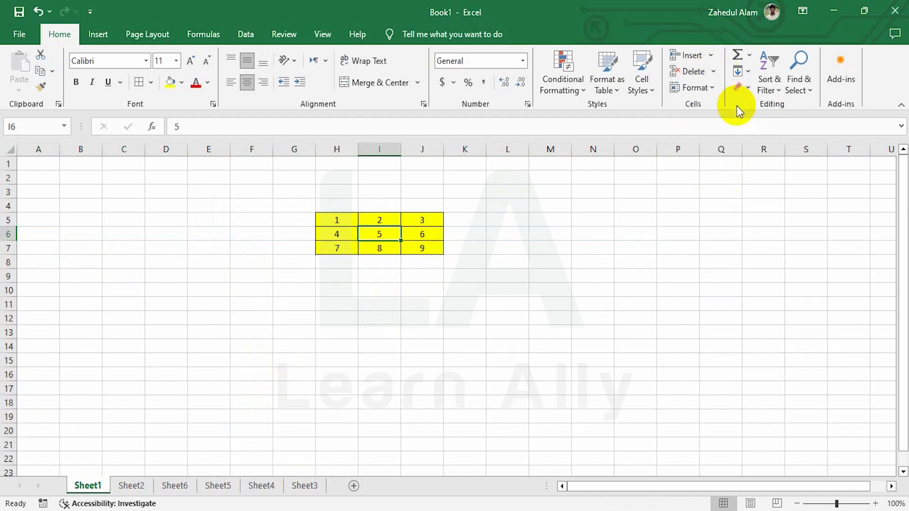
left_click(459, 240)
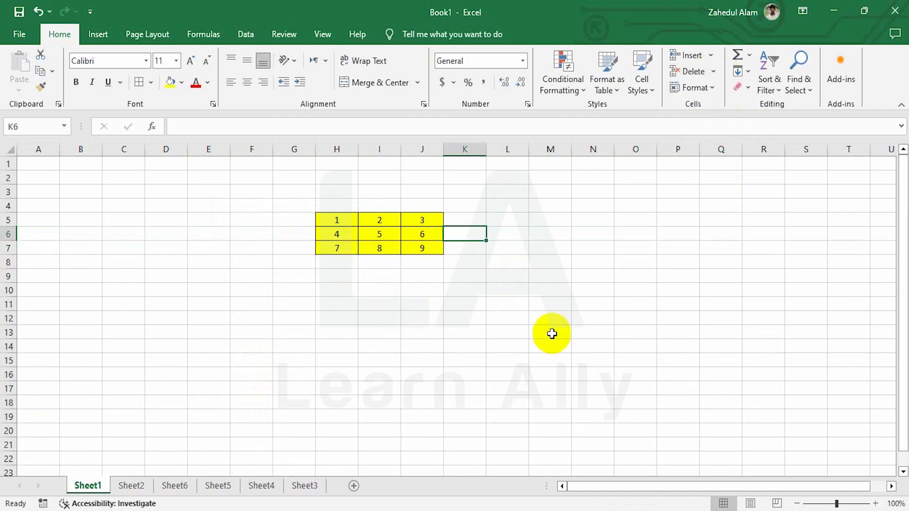
left_click(550, 331)
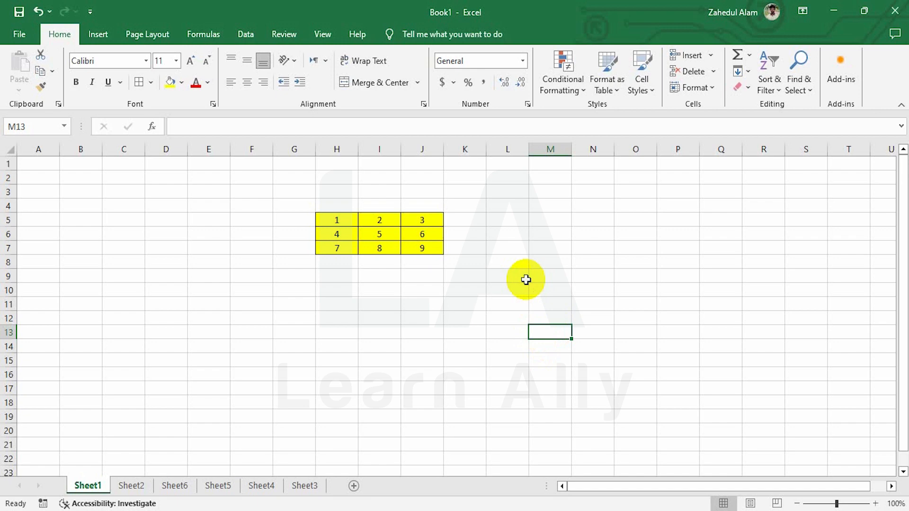
left_click(380, 234)
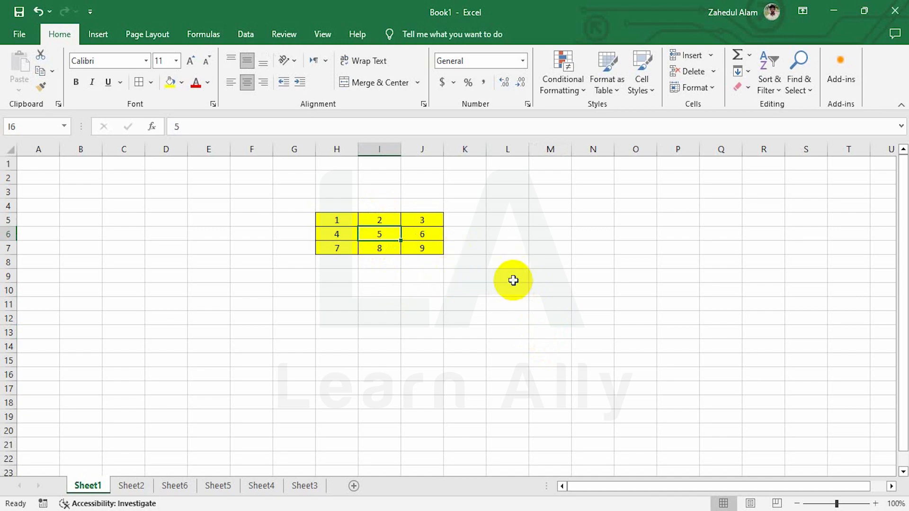
Step: Insert a blank cell at I6 with Shift cells down, pushing 5 and 8 down
left_click(709, 56)
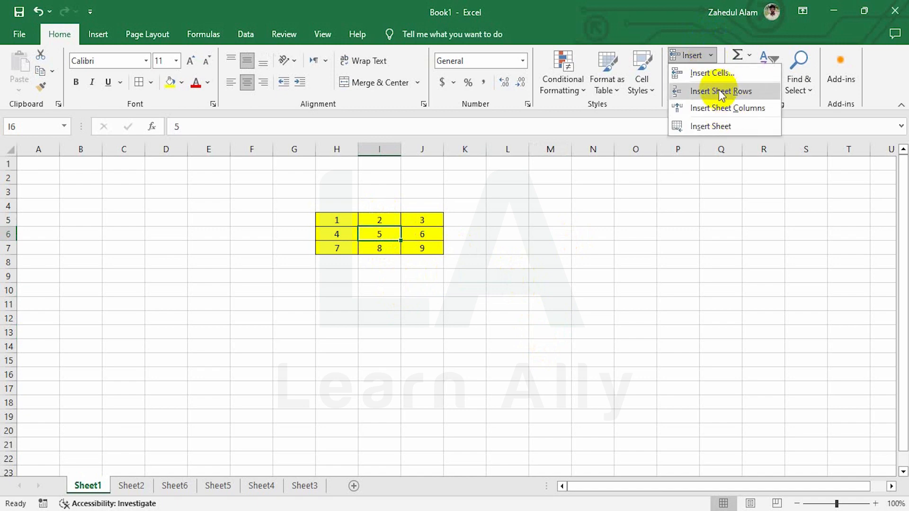
left_click(719, 74)
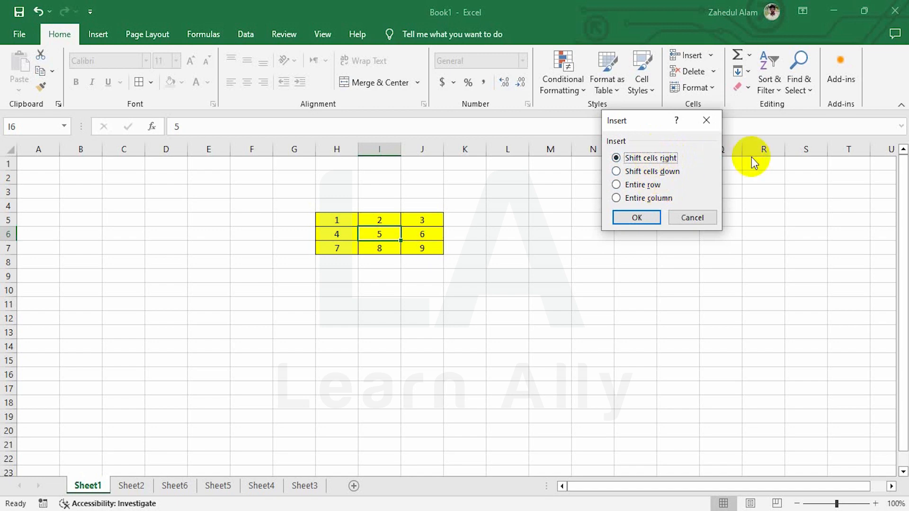
left_click(648, 172)
left_click(637, 217)
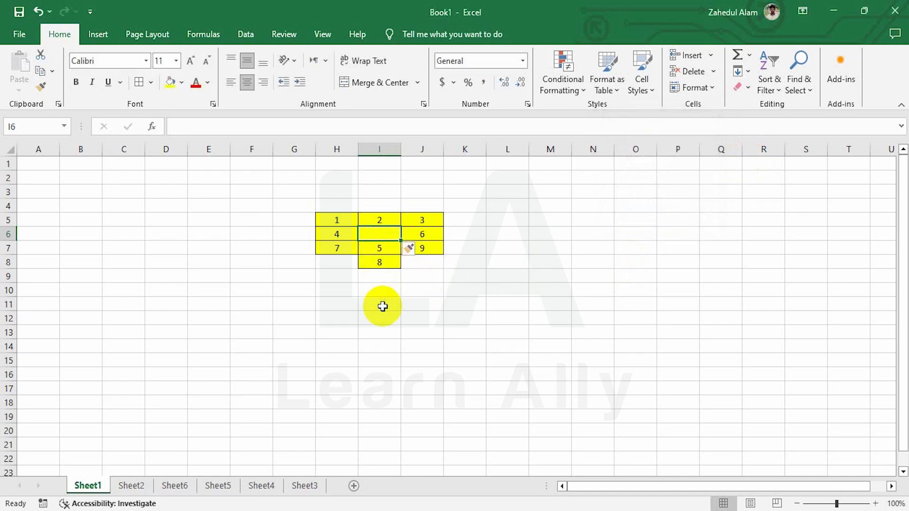
Step: Delete the blank cell with Shift cells up so 5 and 8 return to I6 and I7
left_click(376, 247)
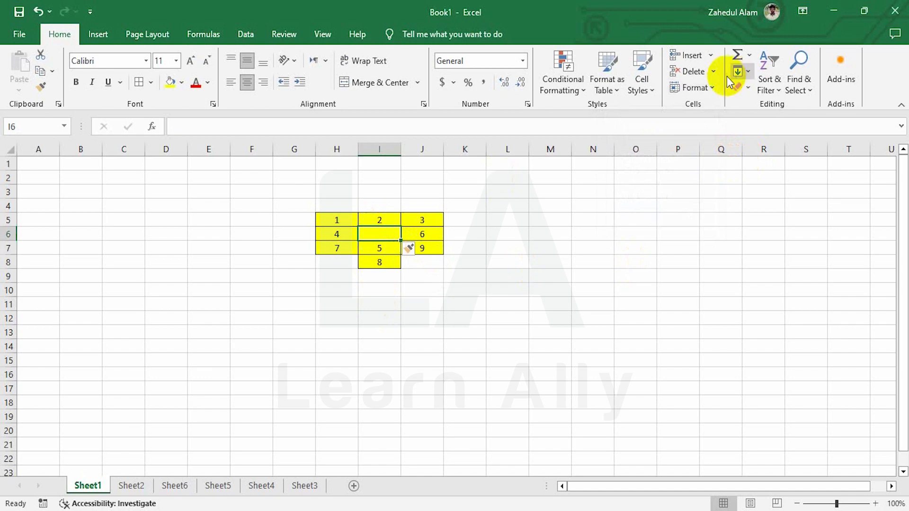
left_click(713, 72)
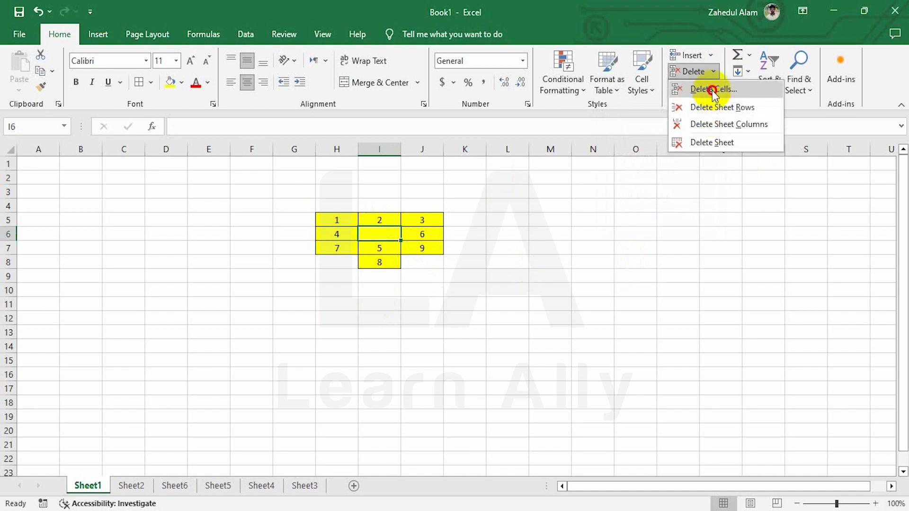
left_click(712, 90)
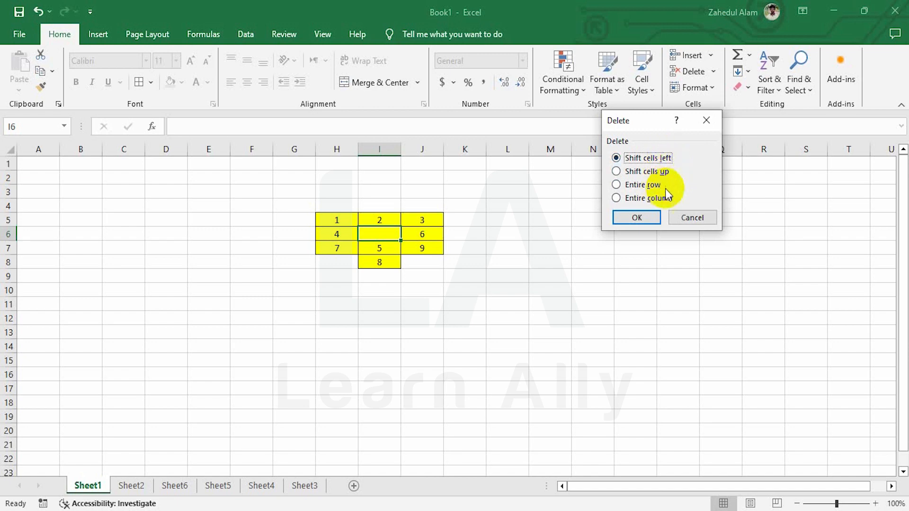
left_click(634, 172)
left_click(643, 219)
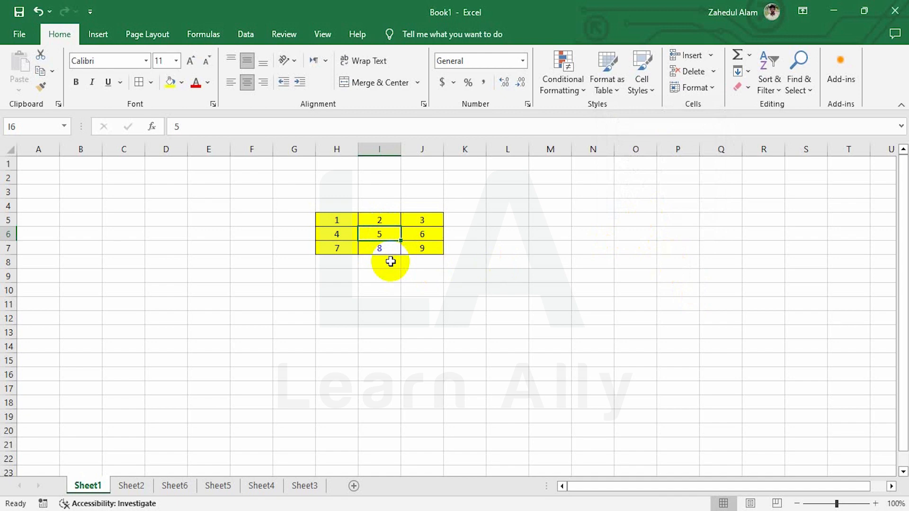
Step: Widen columns H to J and make rows 5–7 taller, about 39.75 points each
left_click(712, 88)
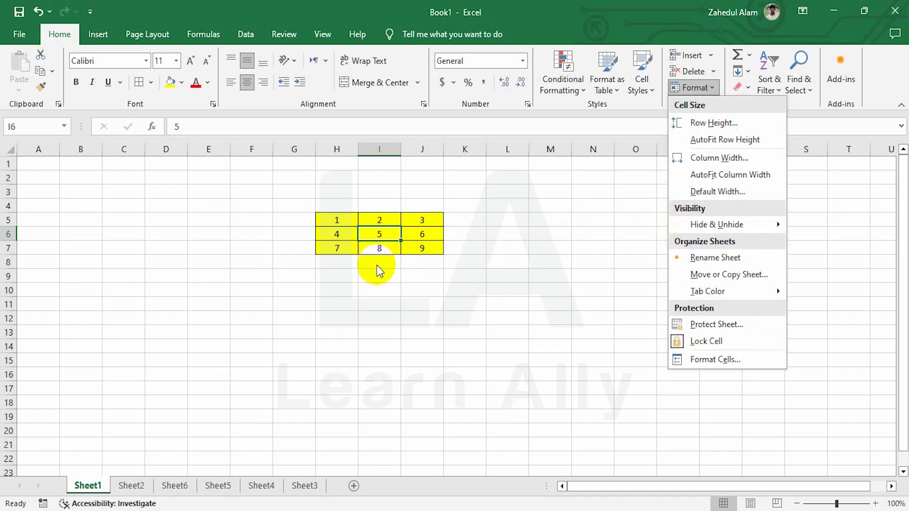
left_click(296, 155)
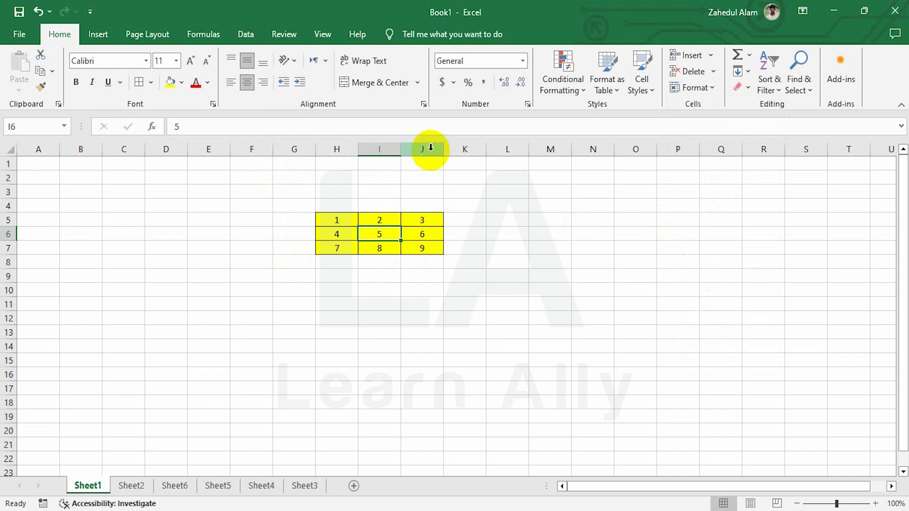
left_click_drag(334, 147, 431, 148)
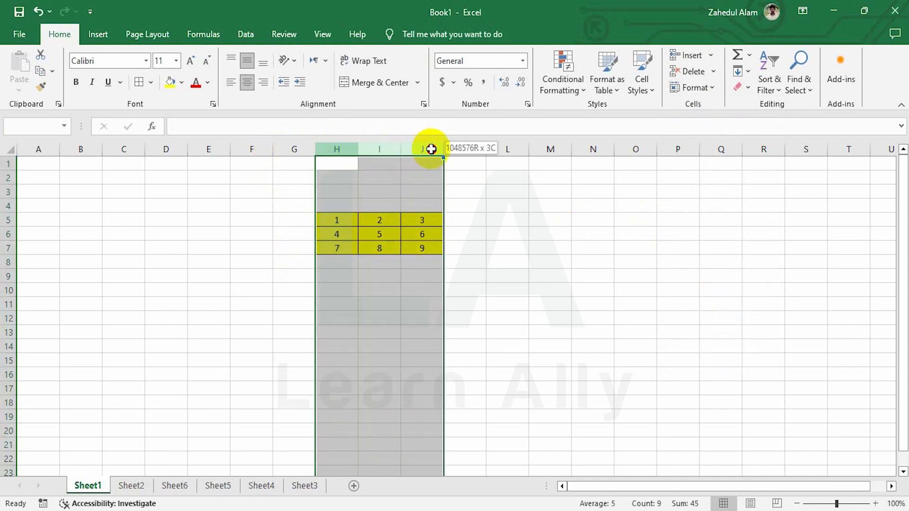
left_click_drag(358, 148, 412, 155)
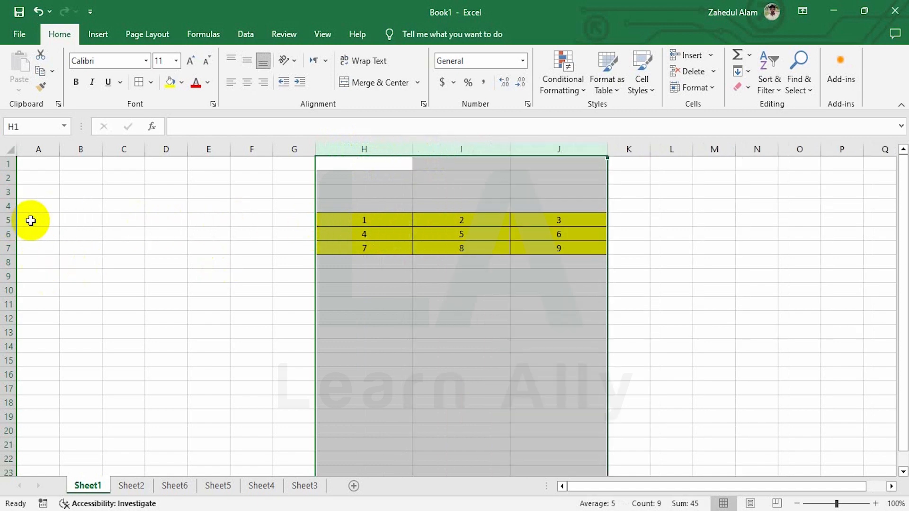
left_click_drag(8, 220, 5, 252)
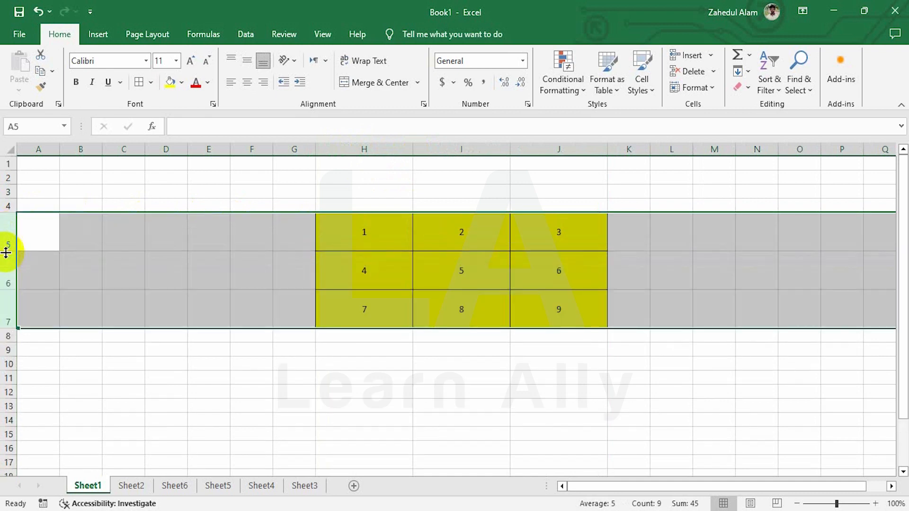
left_click(400, 256)
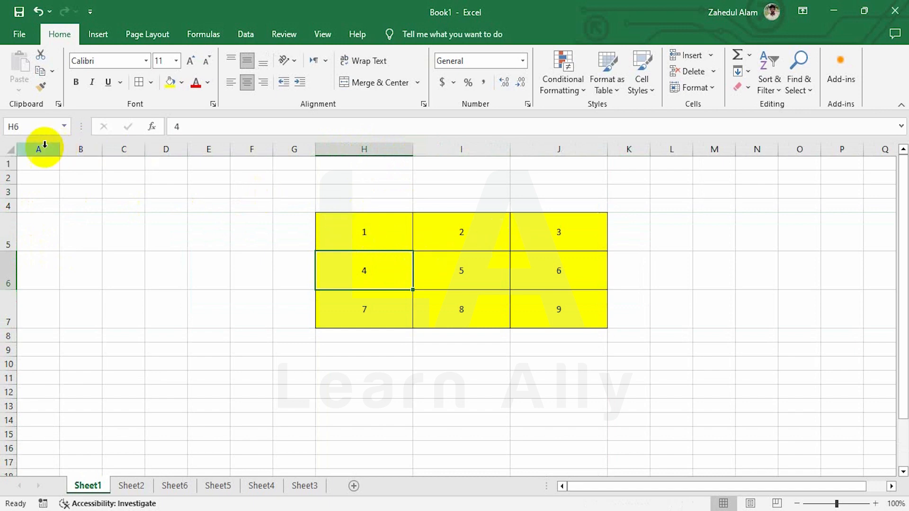
left_click(9, 150)
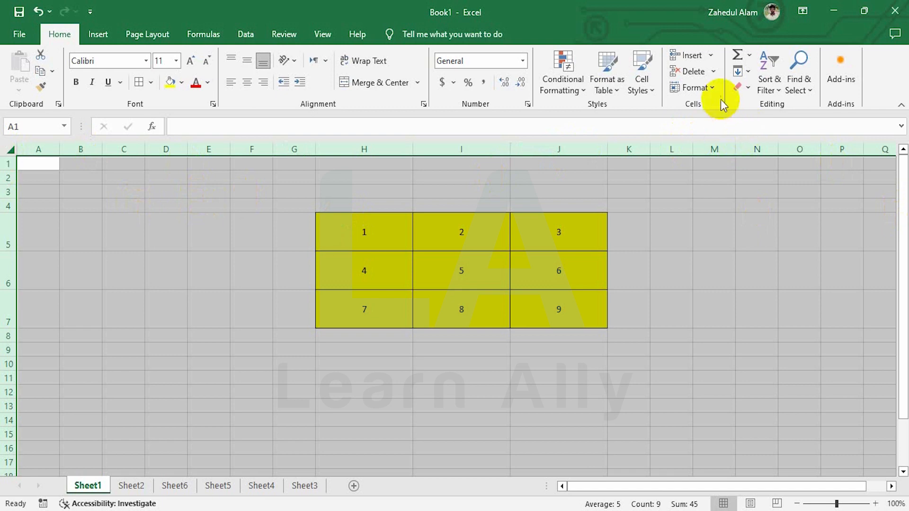
Step: Set the row height of every row on the sheet to 20
left_click(714, 89)
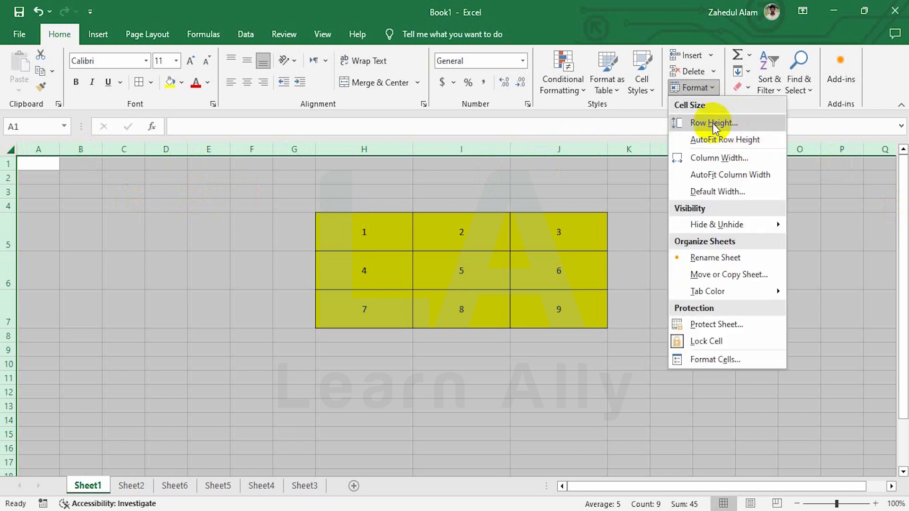
left_click(715, 126)
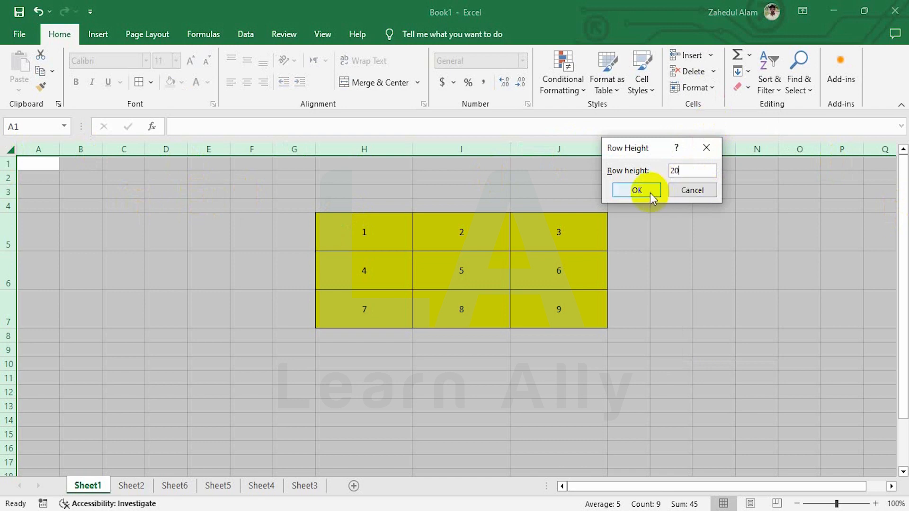
left_click(635, 190)
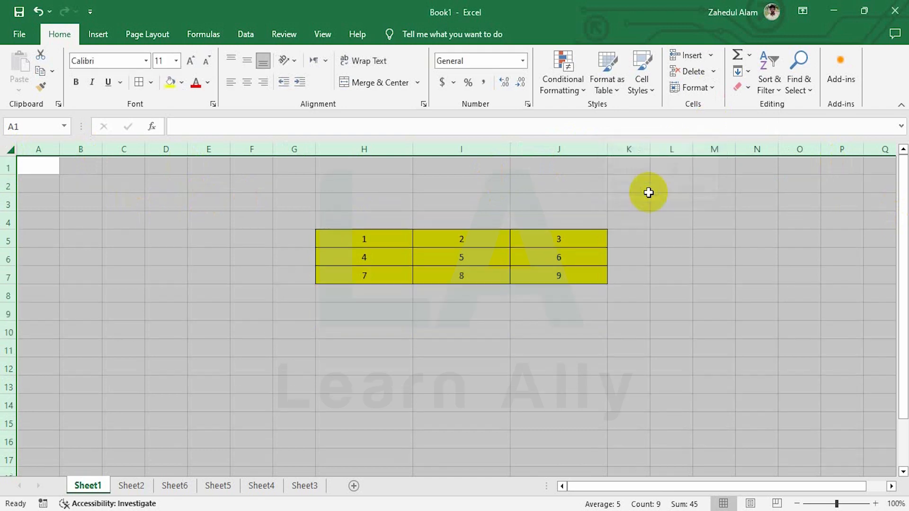
Step: Set every column's width to 50, then change it to 15
left_click(715, 88)
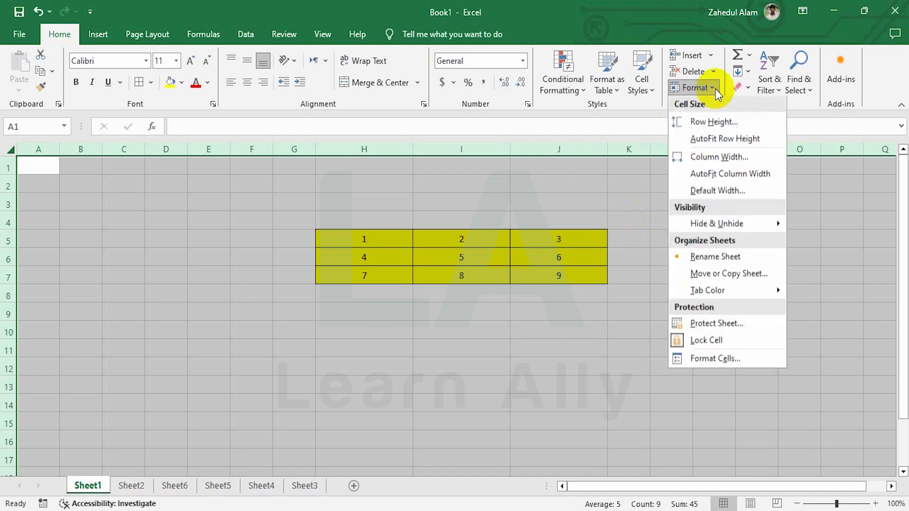
left_click(725, 158)
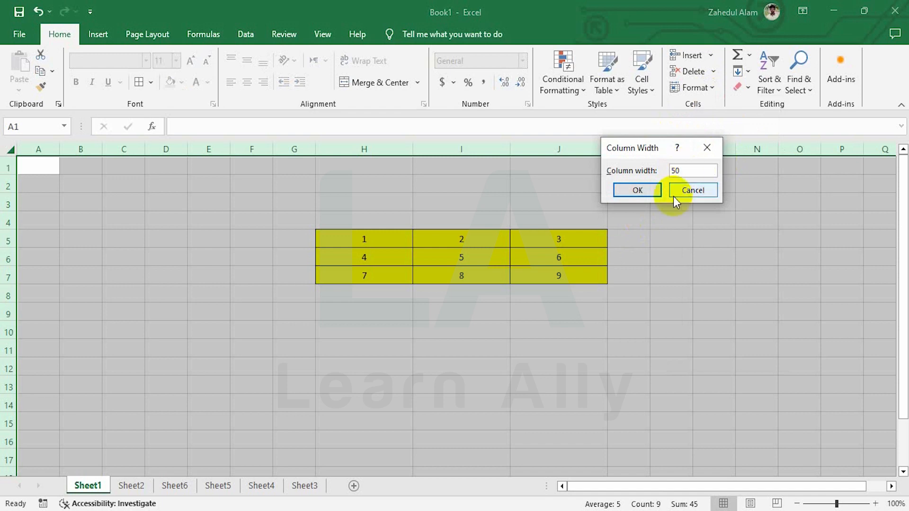
left_click(634, 190)
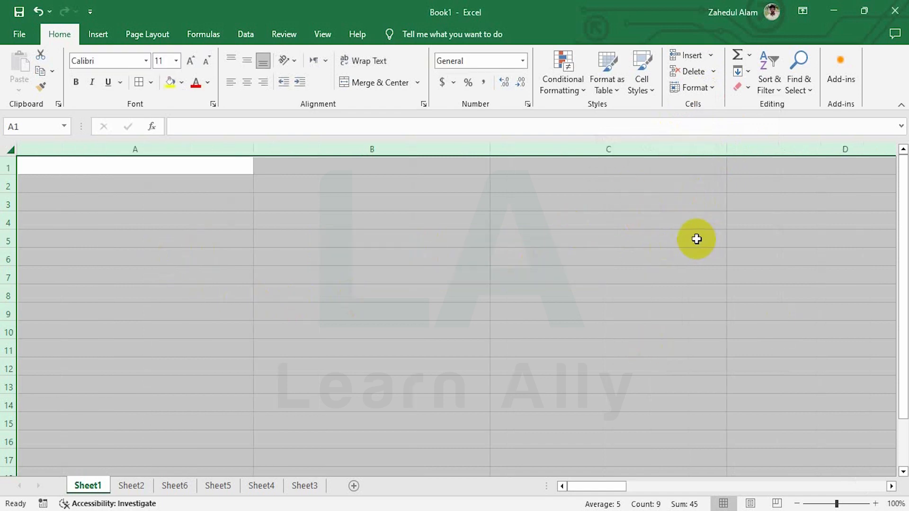
left_click(713, 89)
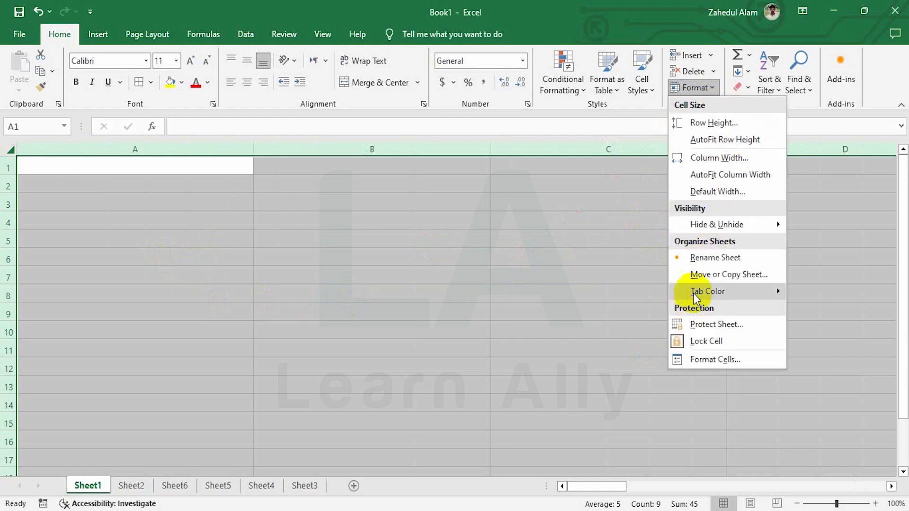
left_click(720, 157)
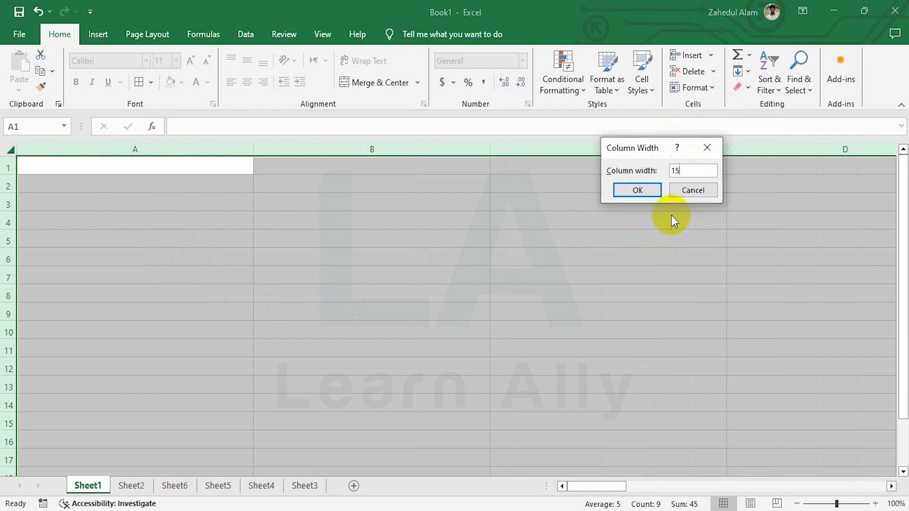
left_click(640, 189)
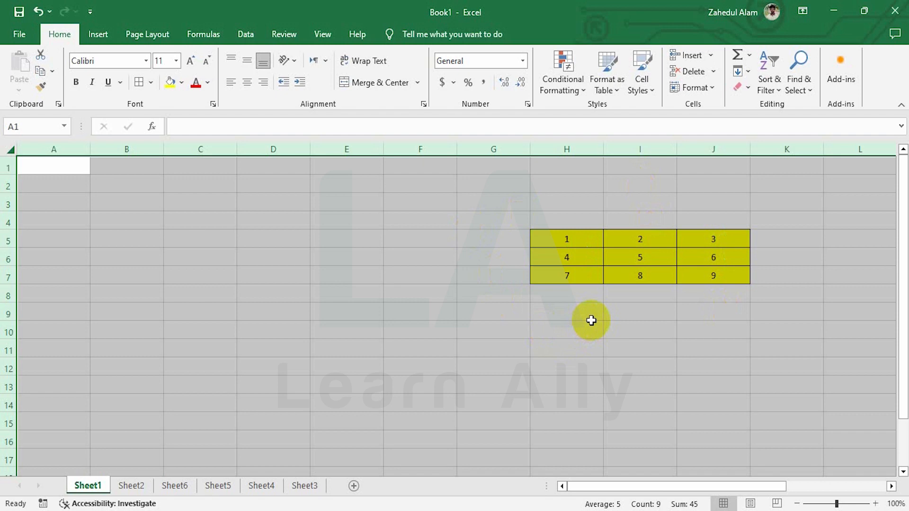
left_click(583, 272)
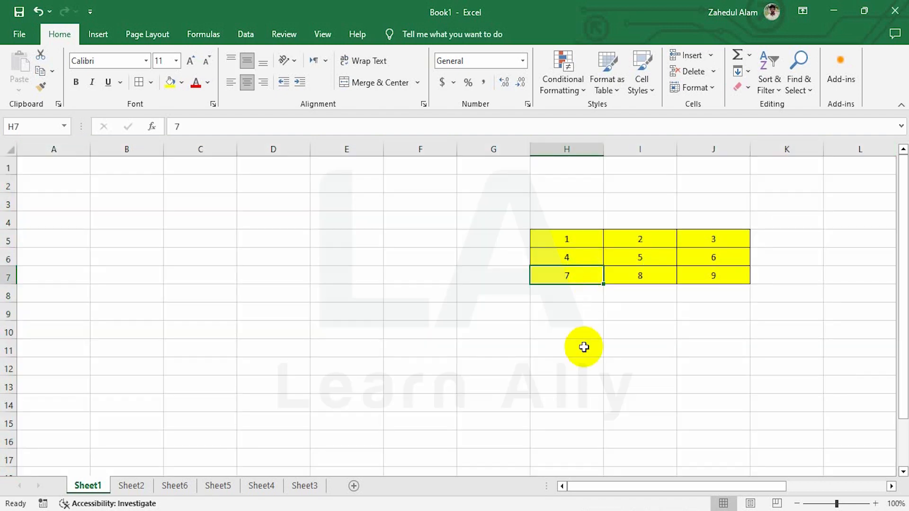
left_click(711, 88)
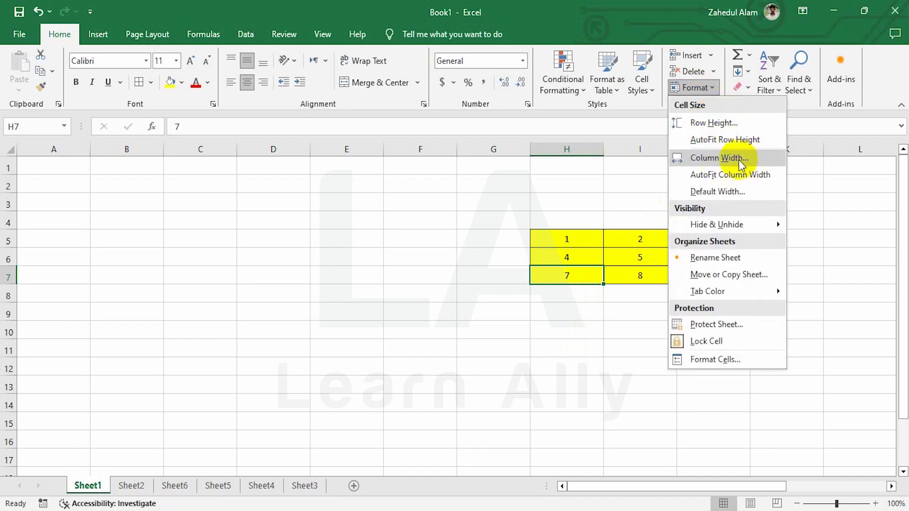
mouse_move(717, 225)
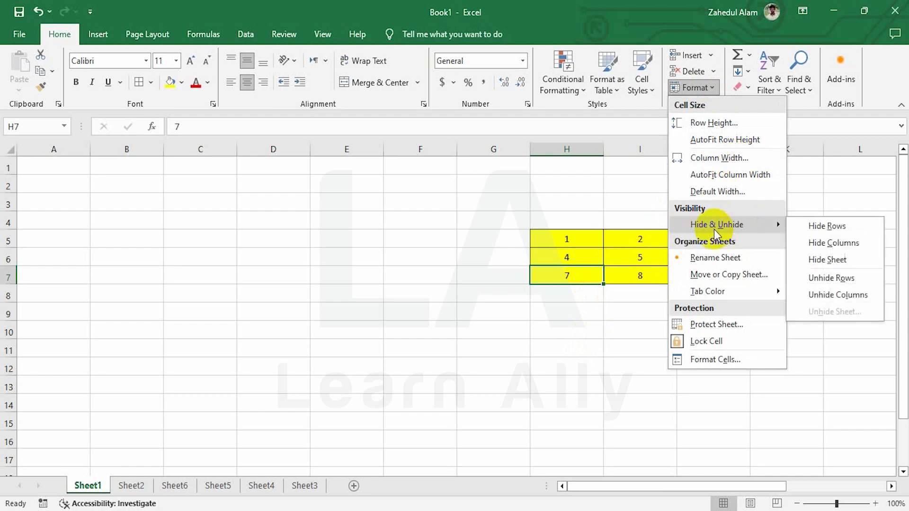
left_click(359, 197)
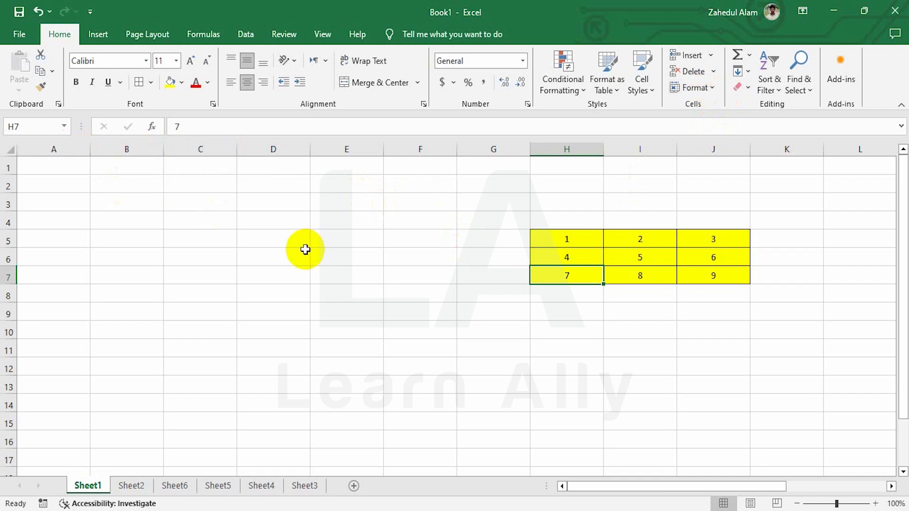
Step: Hide columns A to C from the column context menu
left_click_drag(56, 149, 197, 172)
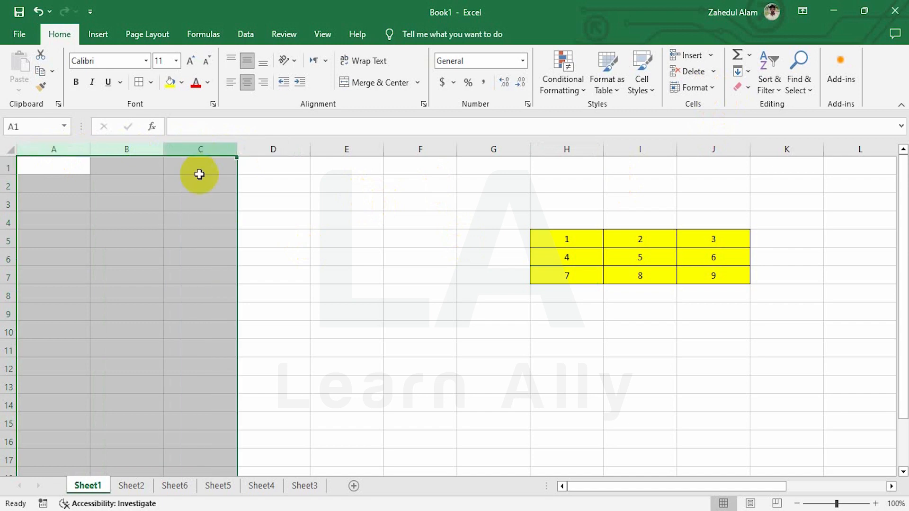
right_click(126, 185)
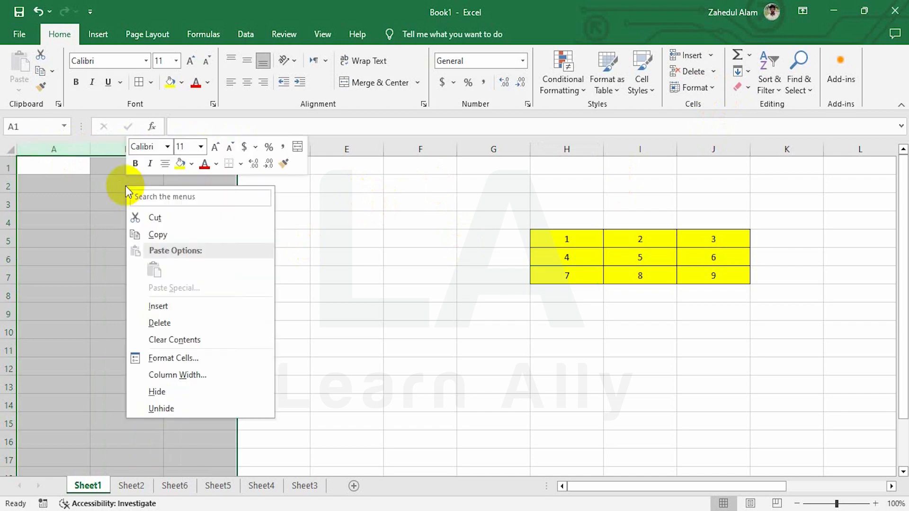
left_click(156, 392)
left_click(46, 183)
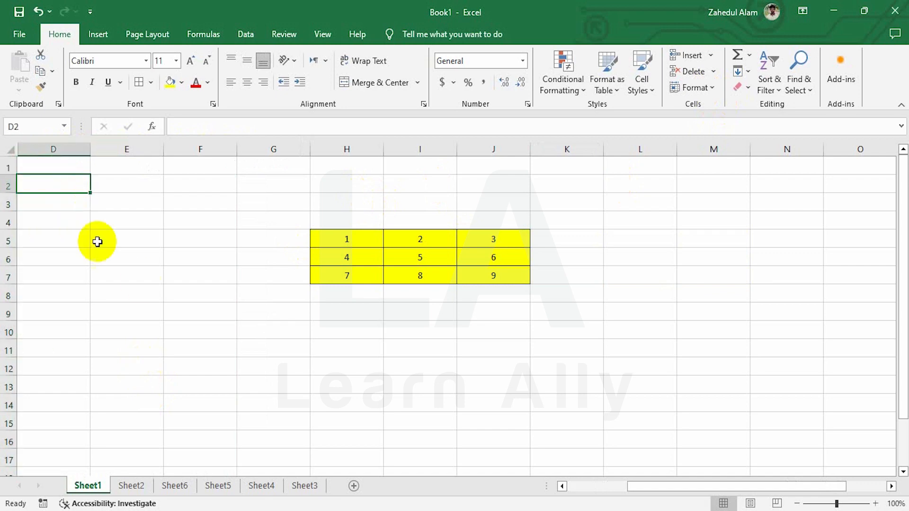
left_click_drag(666, 487, 521, 497)
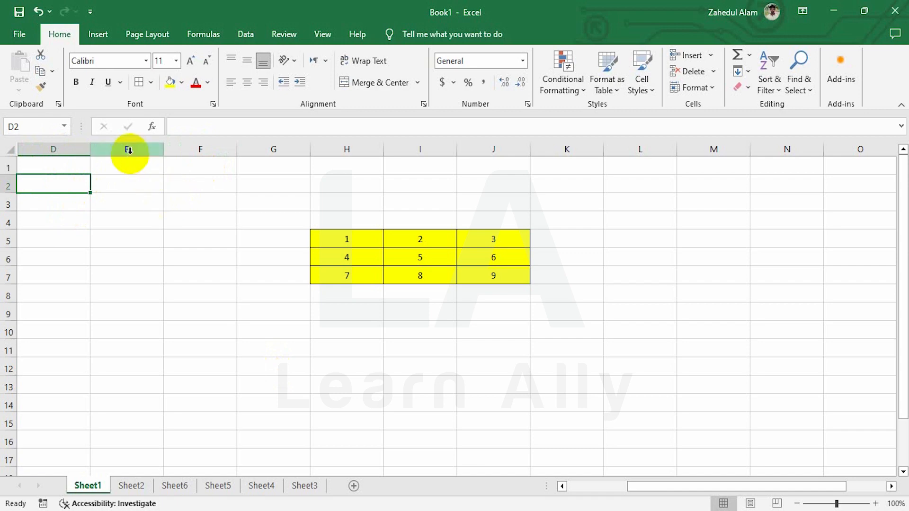
Step: Hide columns E to G with Format > Hide & Unhide > Hide Columns
left_click_drag(126, 149, 251, 149)
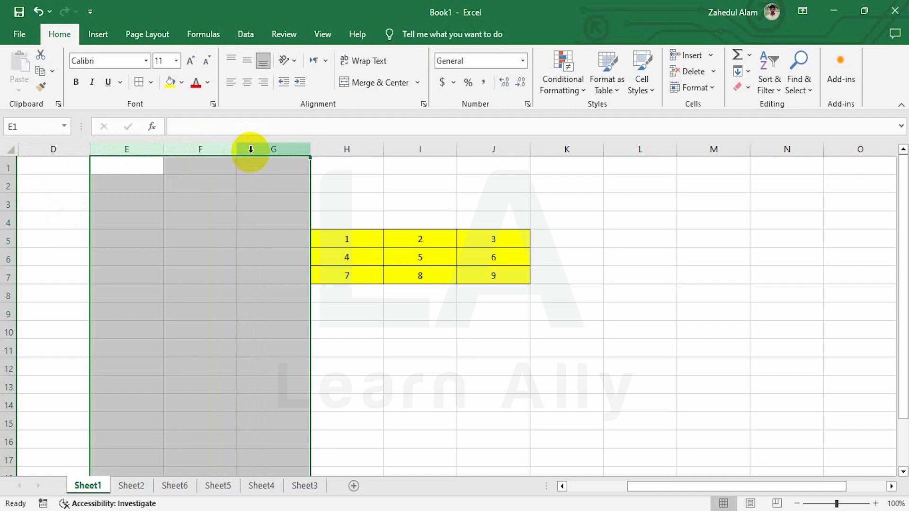
left_click(704, 88)
mouse_move(732, 228)
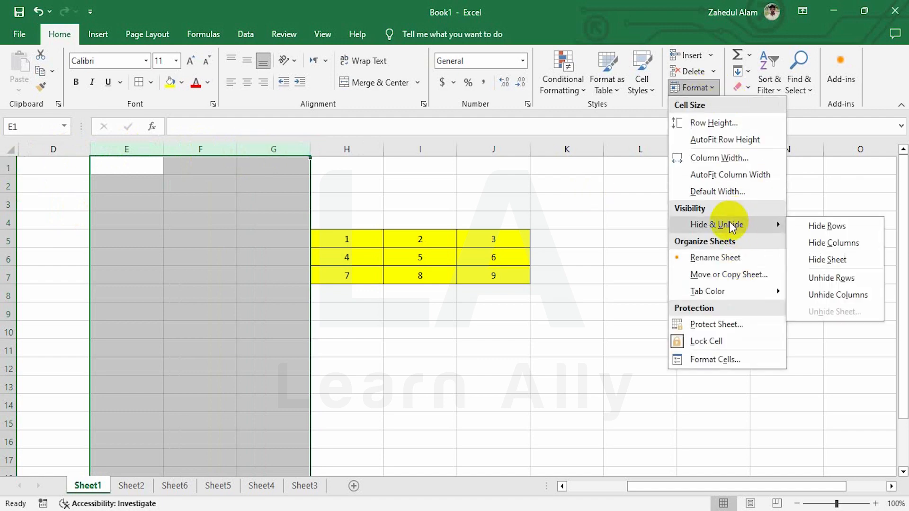
left_click(838, 245)
left_click(89, 167)
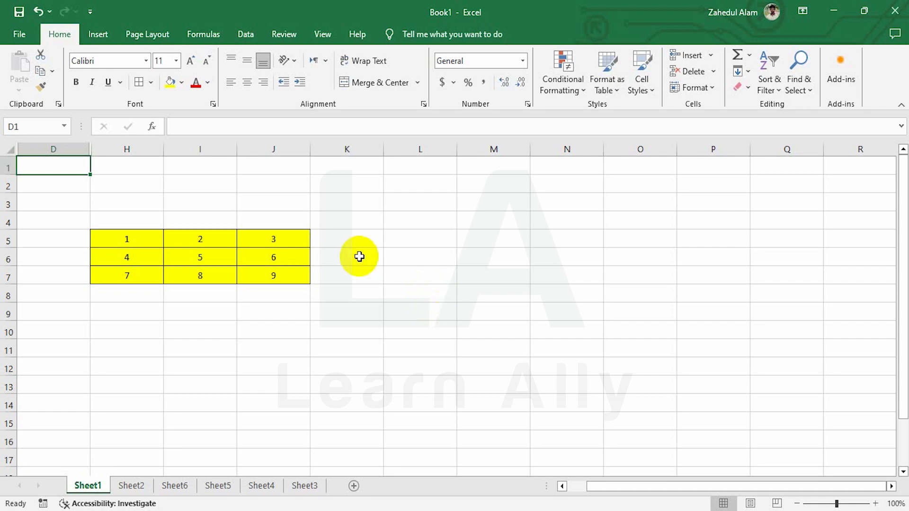
Step: Hide rows 1 to 3 from the row context menu
left_click_drag(8, 165, 8, 201)
right_click(117, 195)
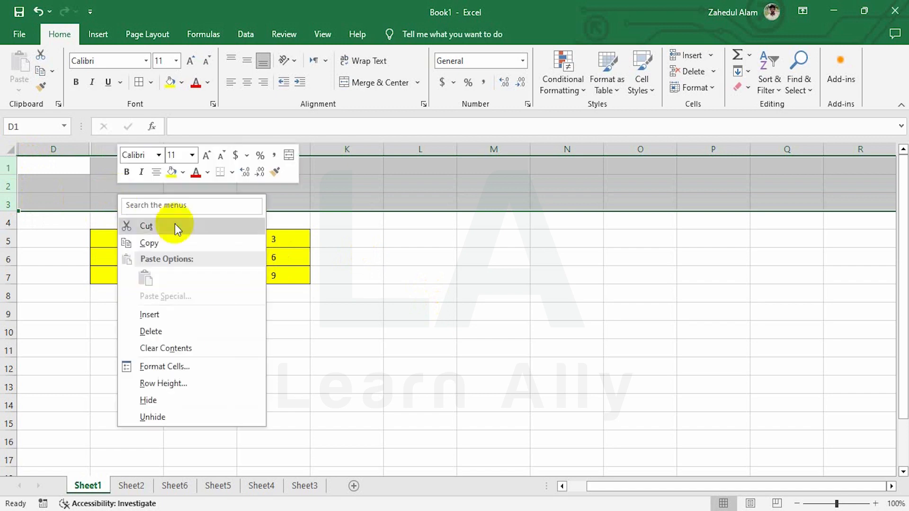
left_click(163, 399)
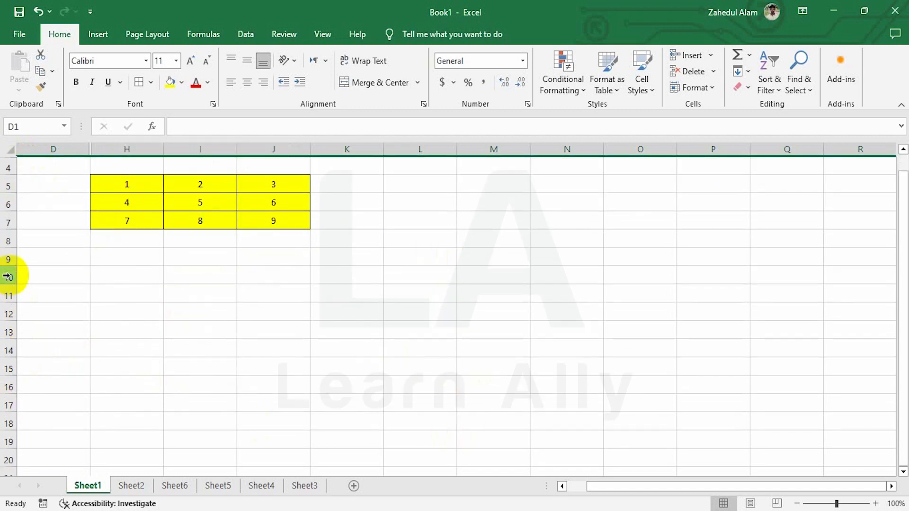
Step: Hide rows 10 to 12 with Format > Hide & Unhide > Hide Rows, so row 9 meets row 13
left_click_drag(7, 277, 7, 313)
left_click(707, 87)
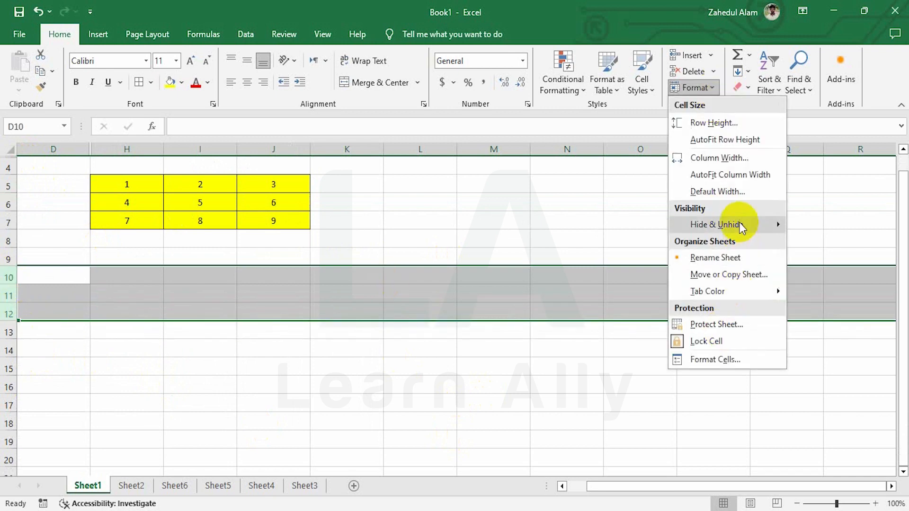
mouse_move(741, 227)
left_click(837, 227)
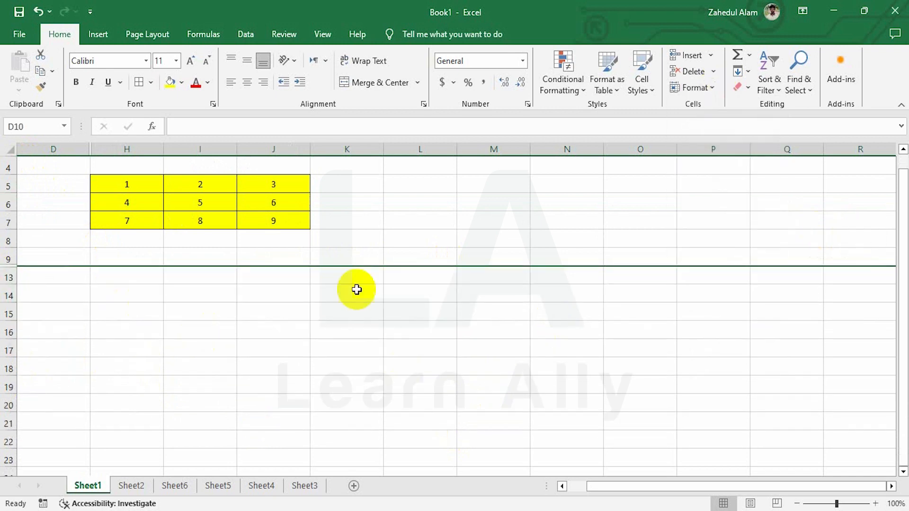
left_click(379, 341)
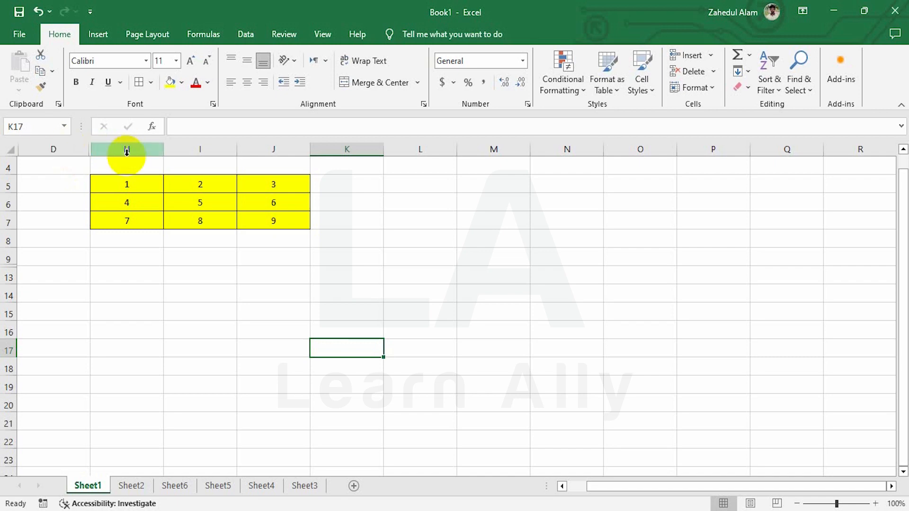
Step: Unhide columns E to G by selecting D through H and choosing Unhide
left_click_drag(74, 149, 98, 149)
right_click(92, 189)
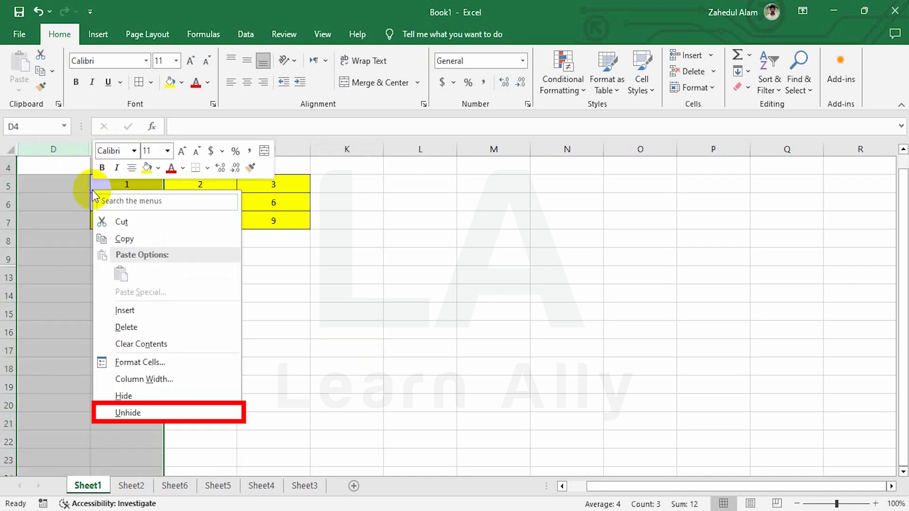
left_click(124, 412)
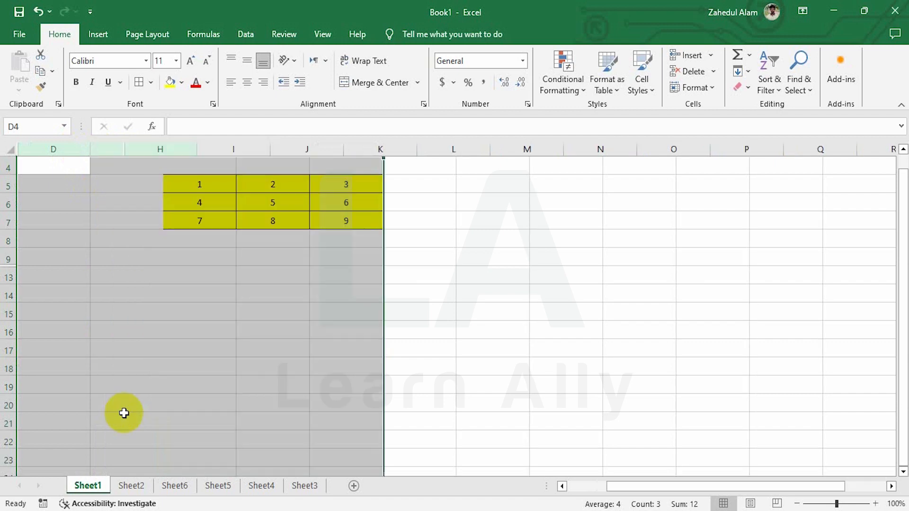
left_click(161, 169)
left_click(277, 205)
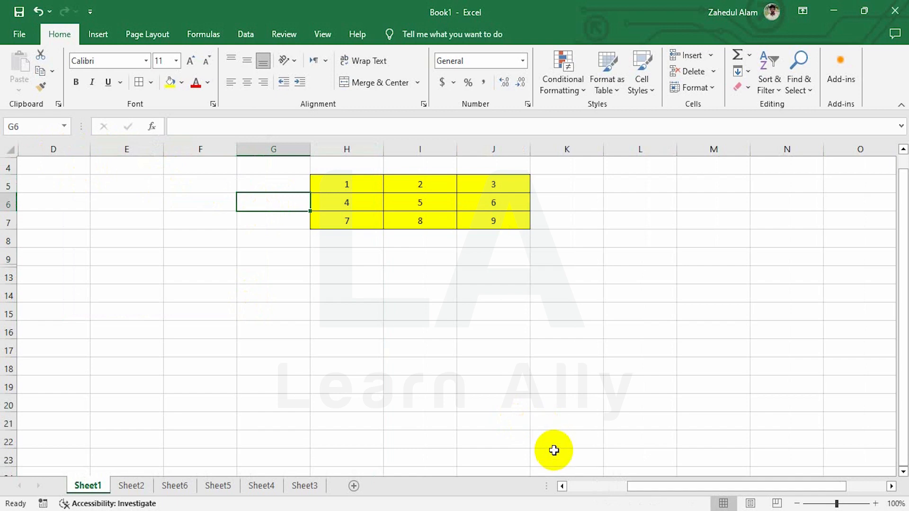
Step: Unhide columns A to C with Format > Hide & Unhide > Unhide Columns
left_click_drag(670, 487, 513, 504)
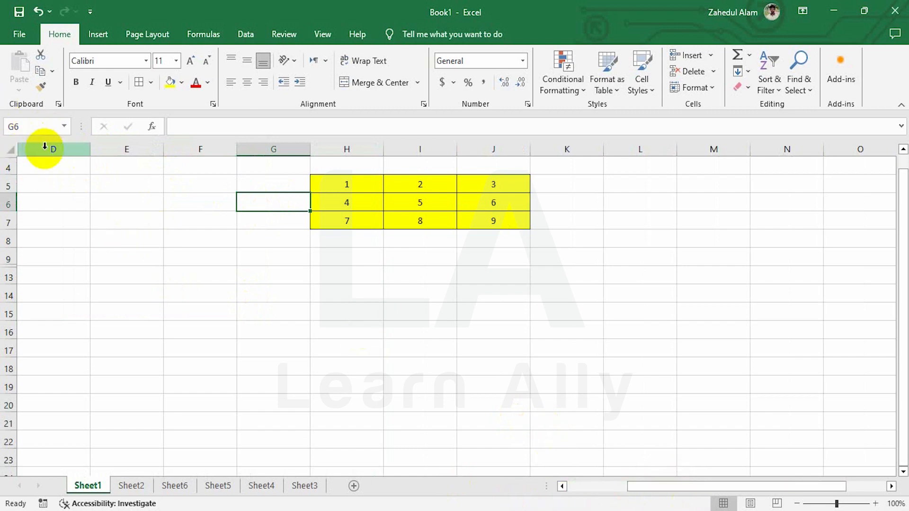
left_click_drag(44, 147, 3, 150)
left_click(716, 88)
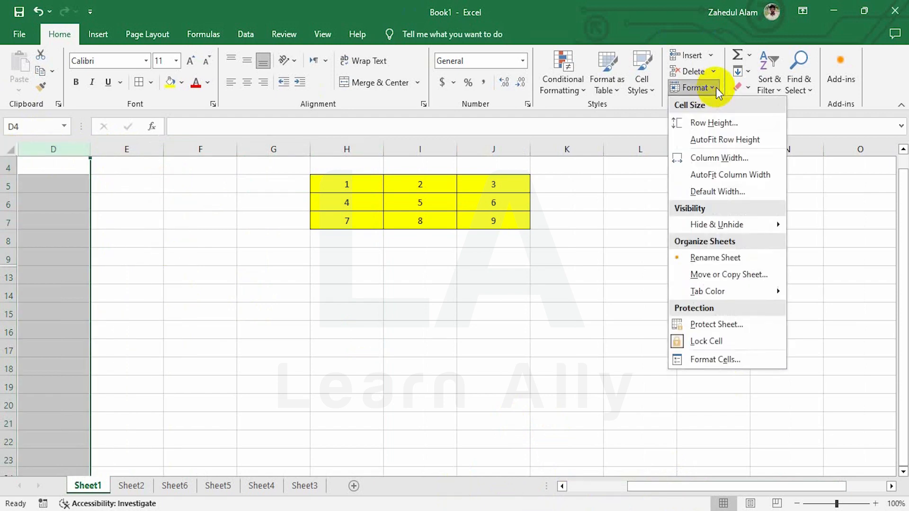
mouse_move(739, 226)
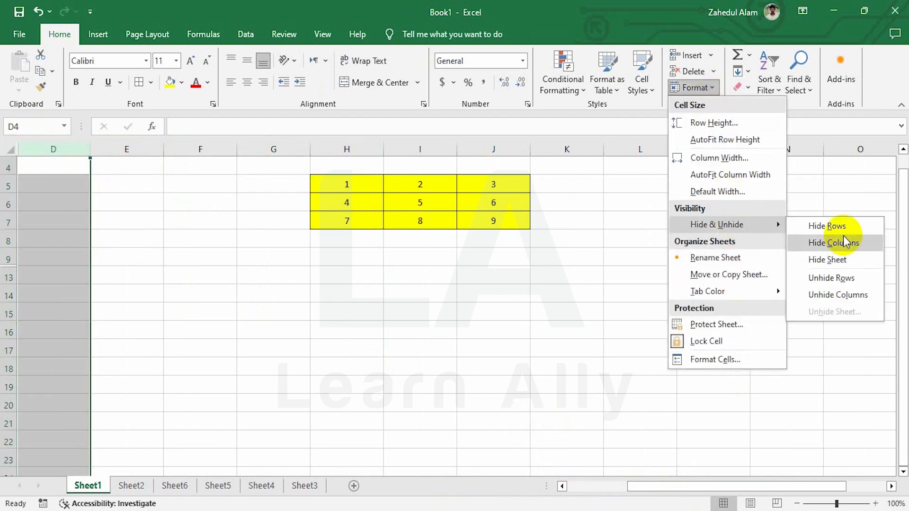
left_click(837, 295)
left_click(217, 168)
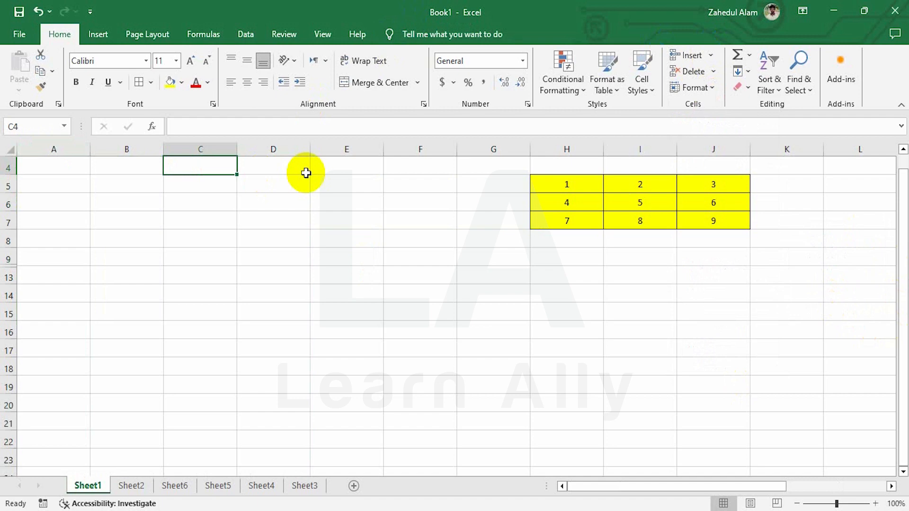
Step: Unhide rows 1 to 3 with Format > Hide & Unhide > Unhide Rows
left_click(8, 166)
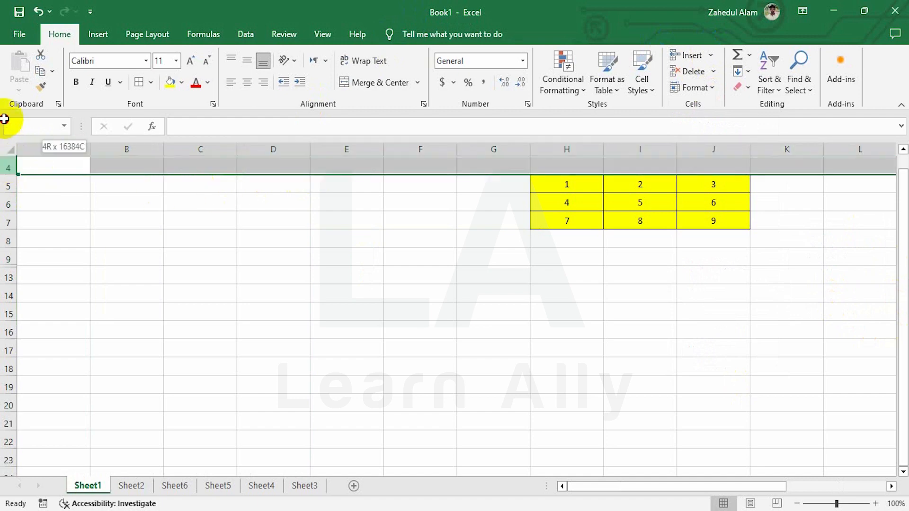
left_click(716, 89)
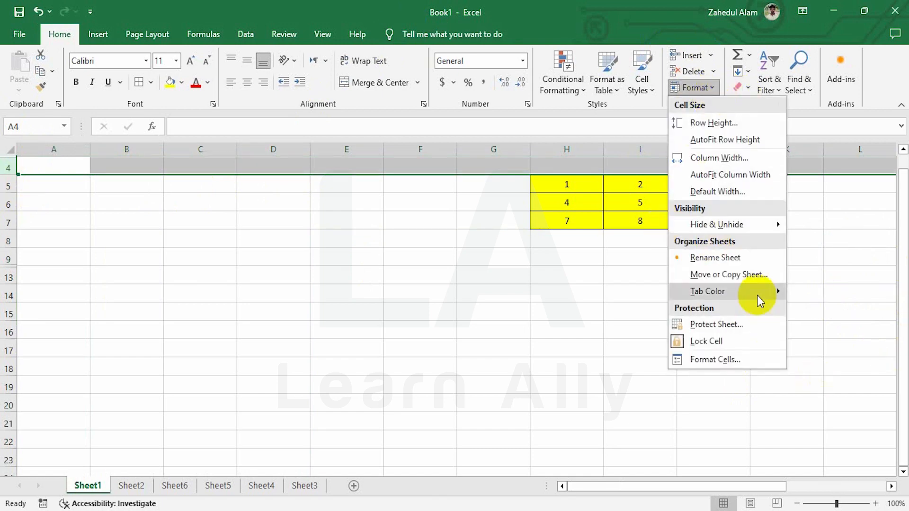
mouse_move(761, 227)
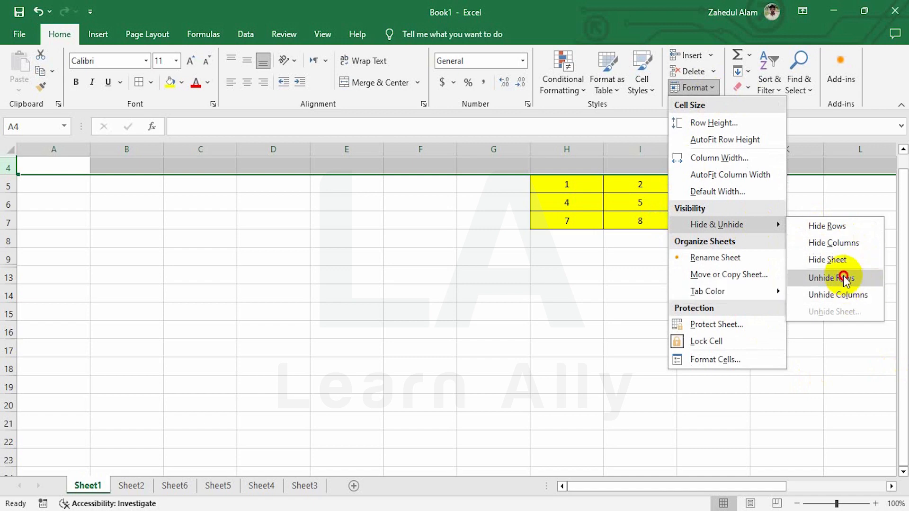
left_click(843, 278)
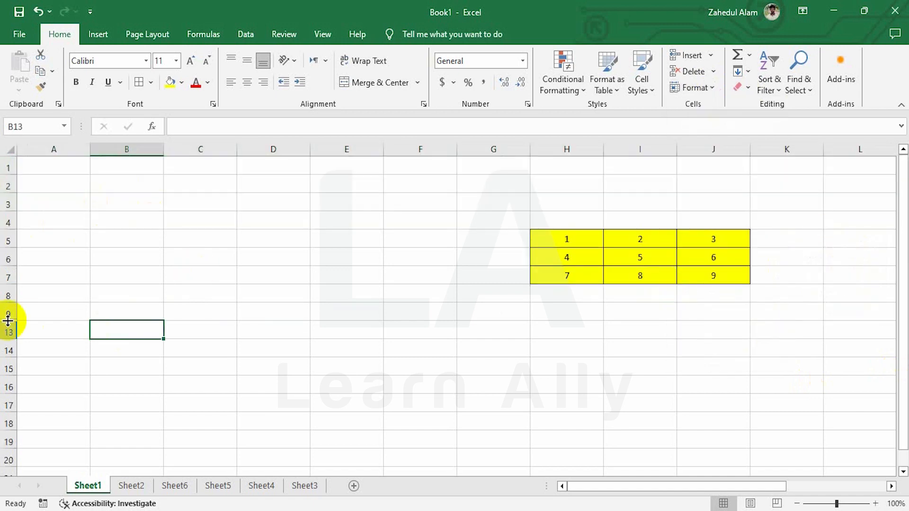
Step: Unhide rows 10 to 12 by selecting rows 9–13 and choosing Unhide
left_click_drag(6, 311, 2, 330)
right_click(91, 317)
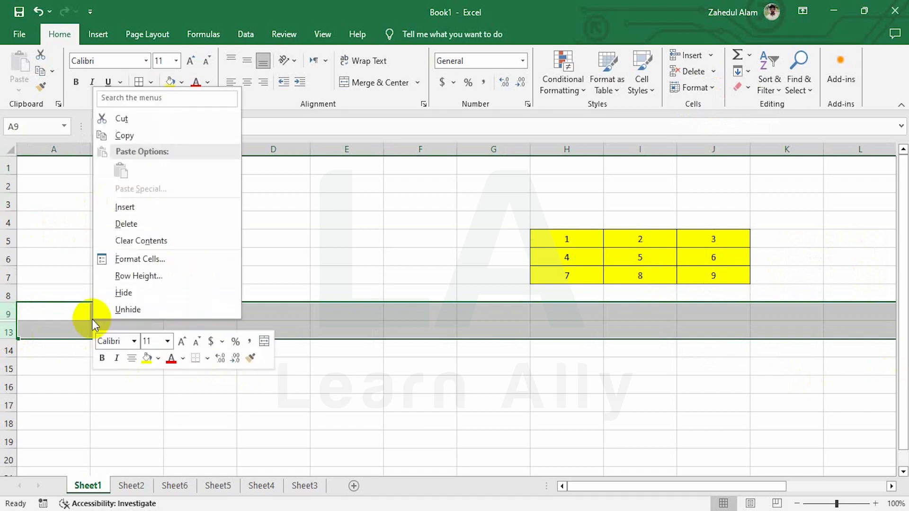
left_click(145, 308)
left_click(10, 314)
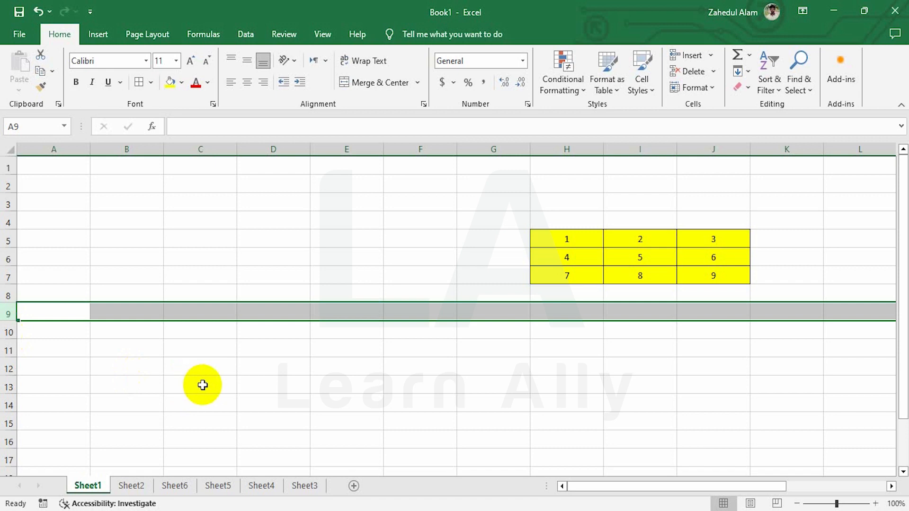
left_click(134, 486)
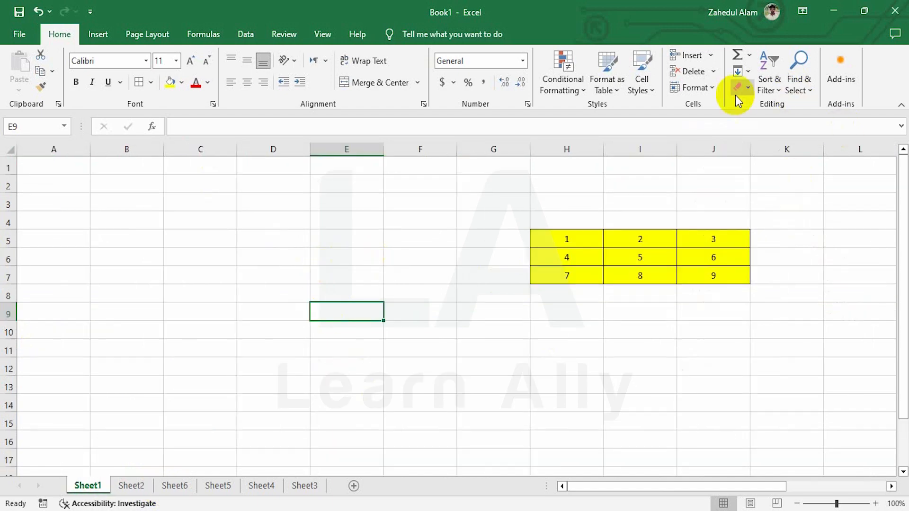
Step: Hide Sheet2 and Sheet6 from their tab right-click menus
left_click(713, 88)
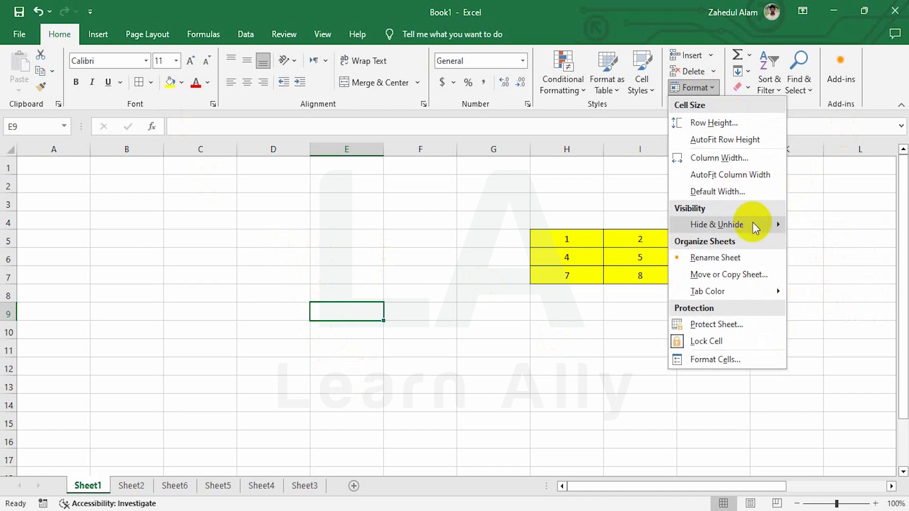
mouse_move(752, 223)
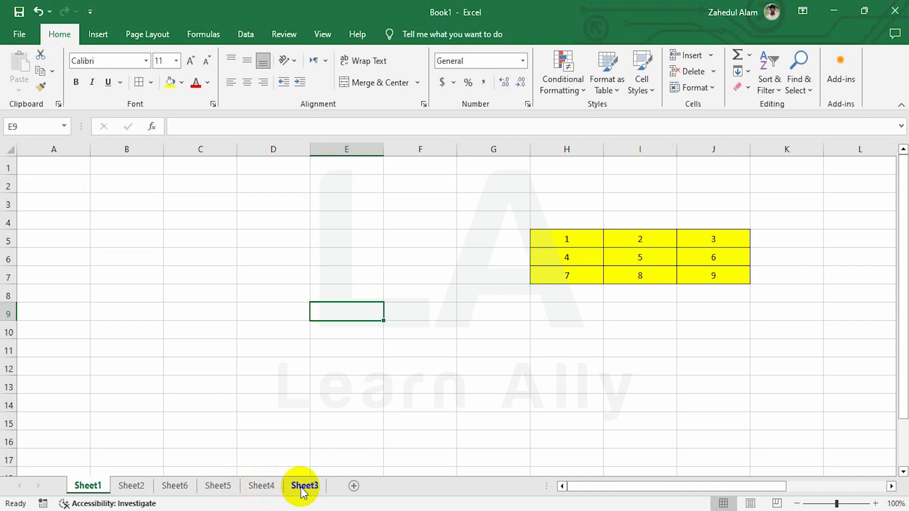
right_click(128, 486)
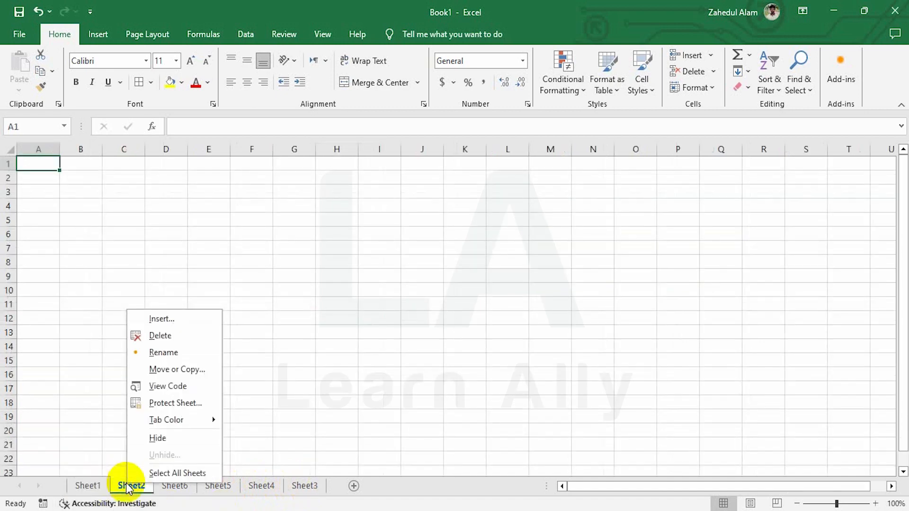
left_click(159, 438)
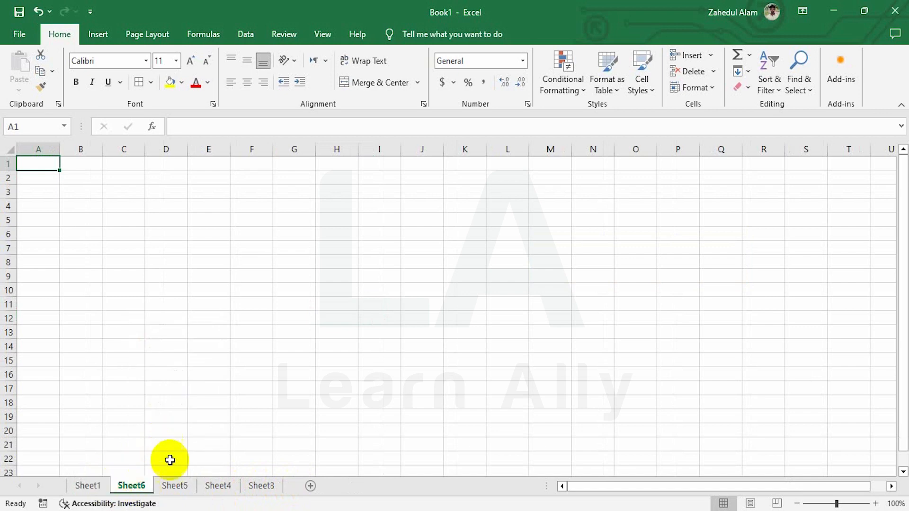
right_click(131, 485)
left_click(169, 434)
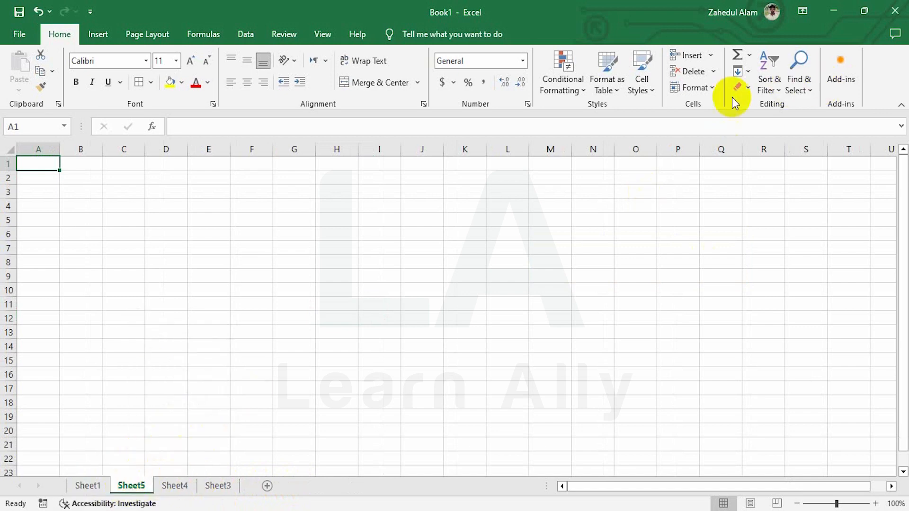
Step: Hide Sheet5, Sheet4 and Sheet3 via Format > Hide & Unhide > Hide Sheet
left_click(709, 89)
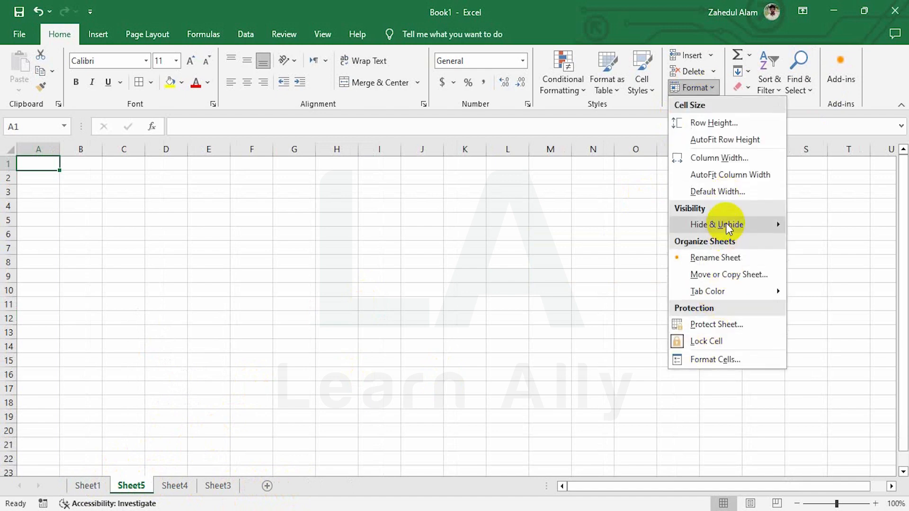
mouse_move(726, 223)
left_click(826, 258)
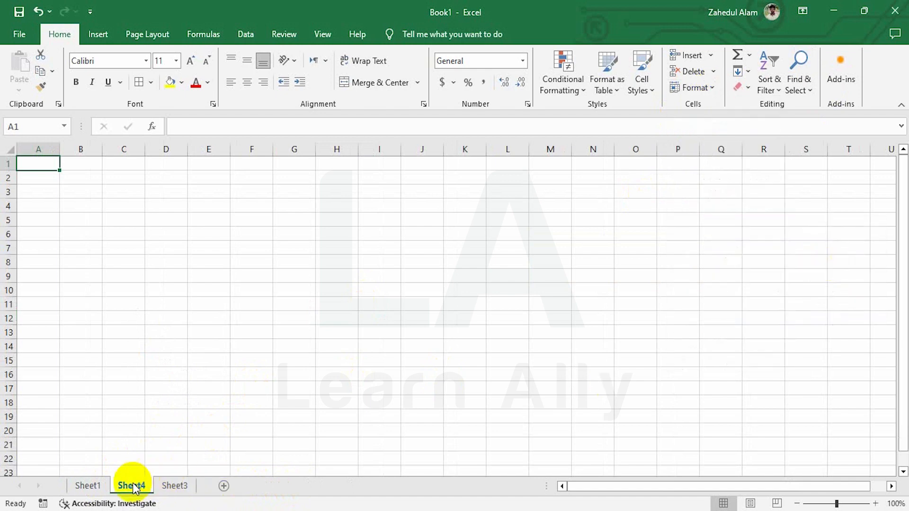
left_click(709, 88)
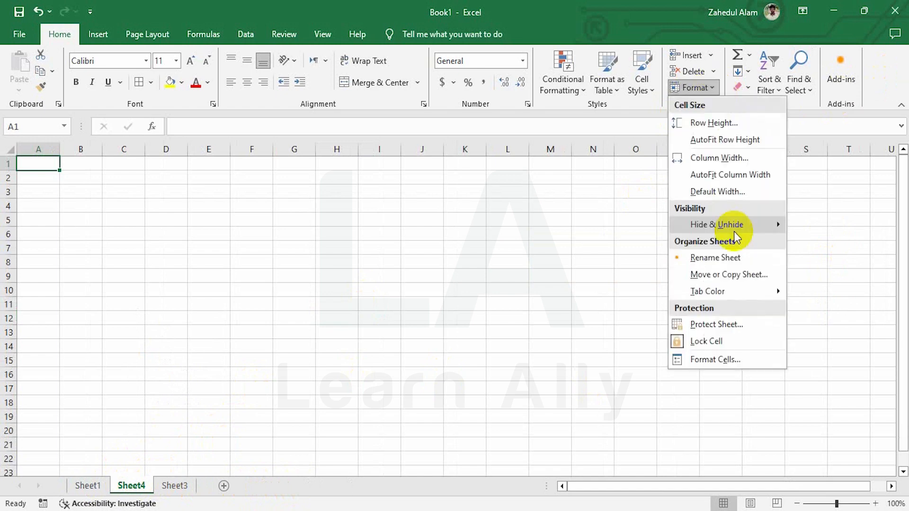
mouse_move(743, 223)
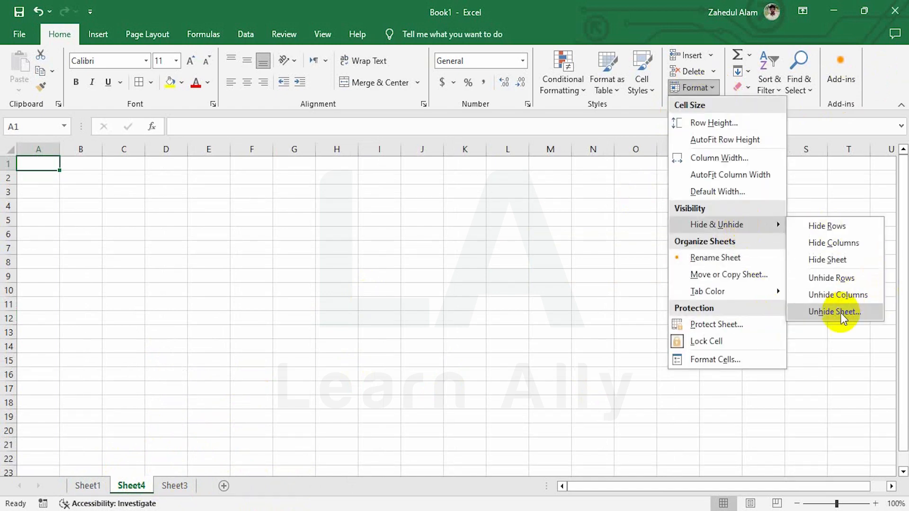
left_click(836, 260)
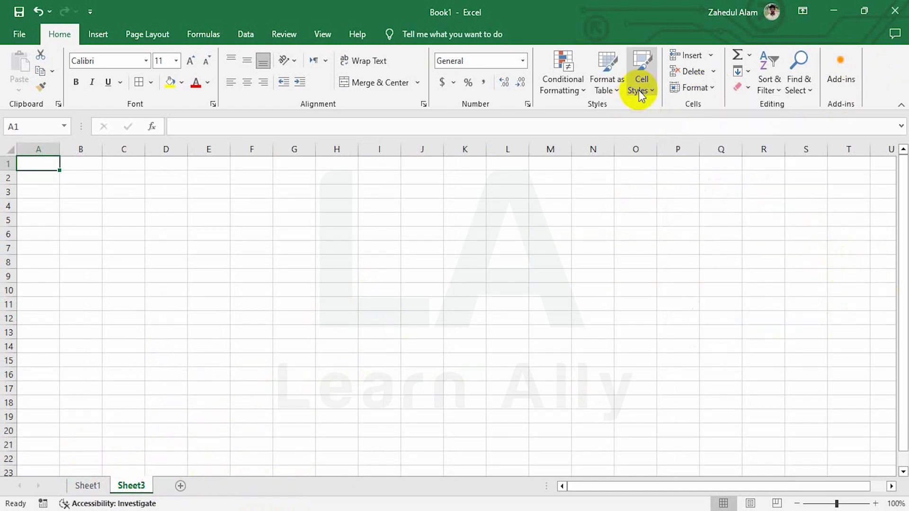
left_click(711, 85)
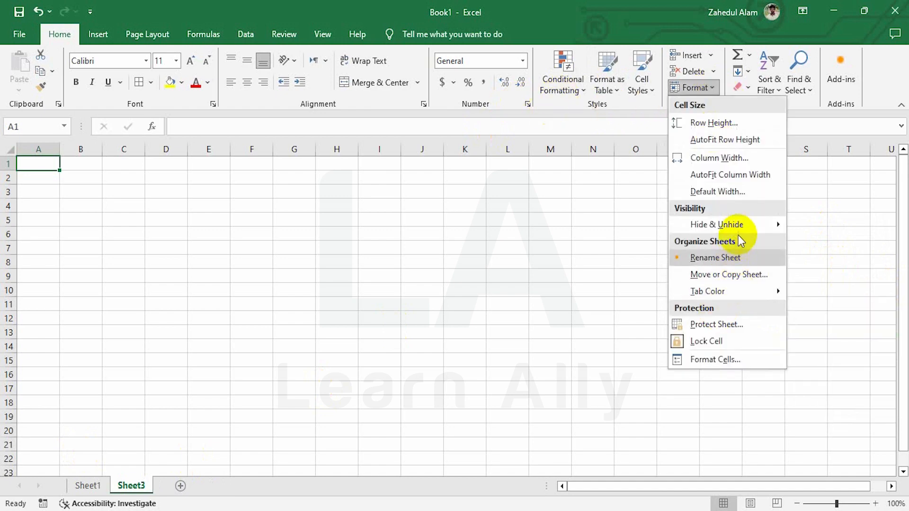
mouse_move(740, 227)
left_click(827, 260)
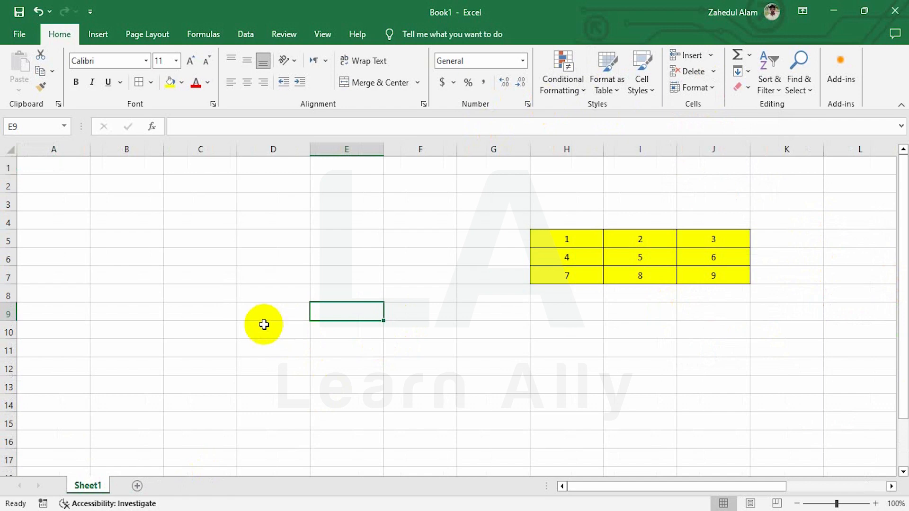
Step: Unhide Sheet2 from the tab right-click Unhide list
right_click(93, 488)
left_click(132, 458)
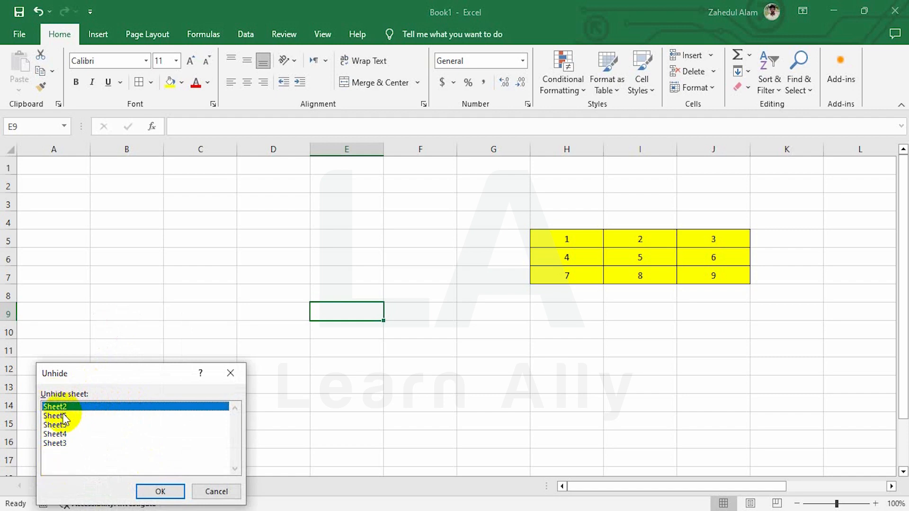
left_click(159, 492)
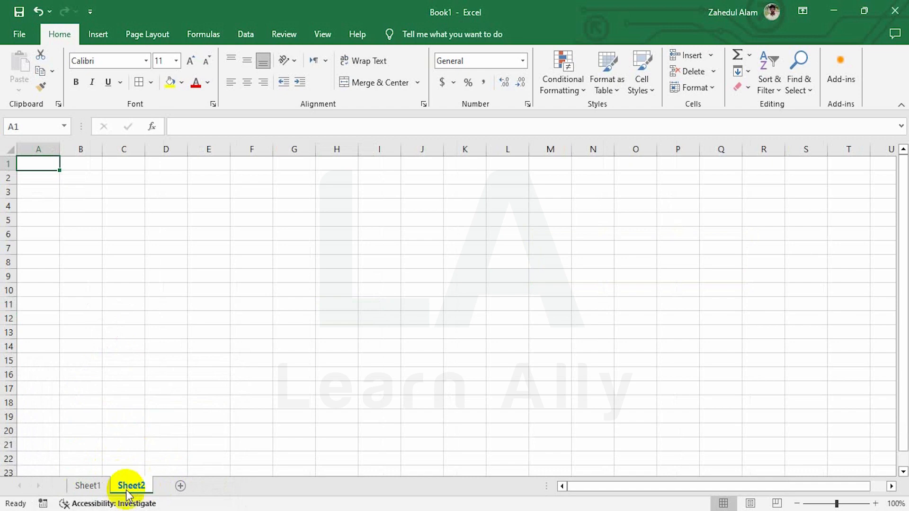
Step: Unhide Sheet3 through Format > Hide & Unhide > Unhide Sheet
left_click(713, 88)
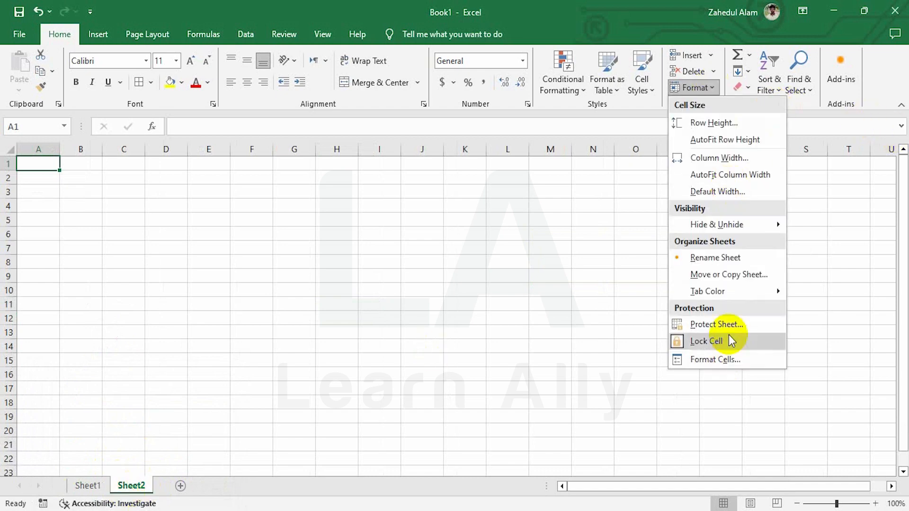
mouse_move(726, 228)
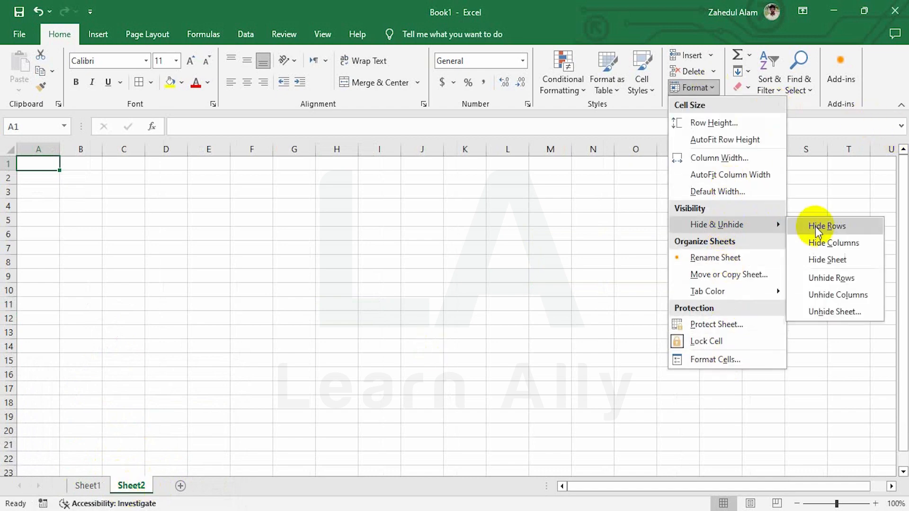
left_click(844, 313)
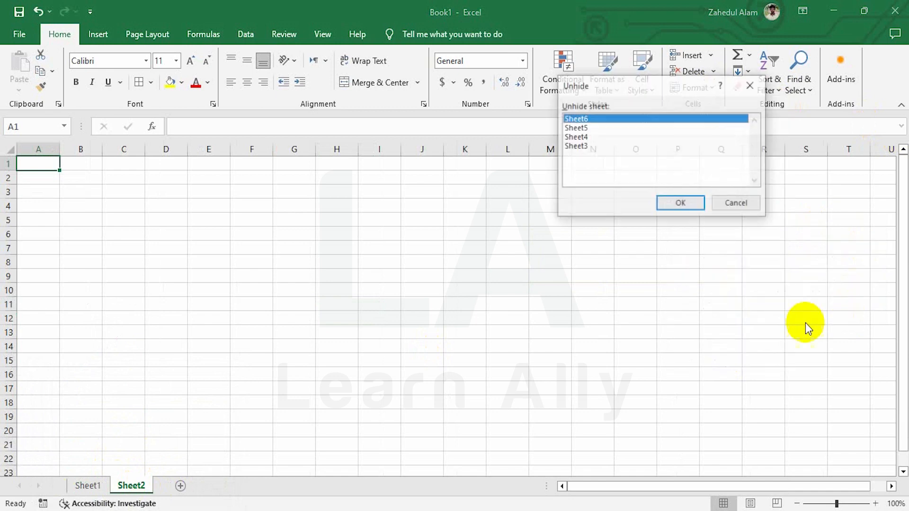
left_click_drag(633, 86, 440, 174)
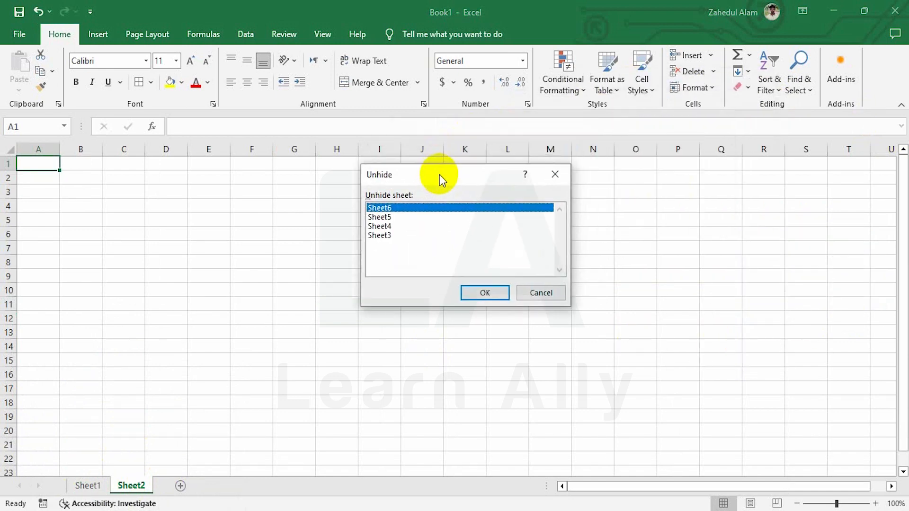
left_click(390, 235)
left_click(486, 292)
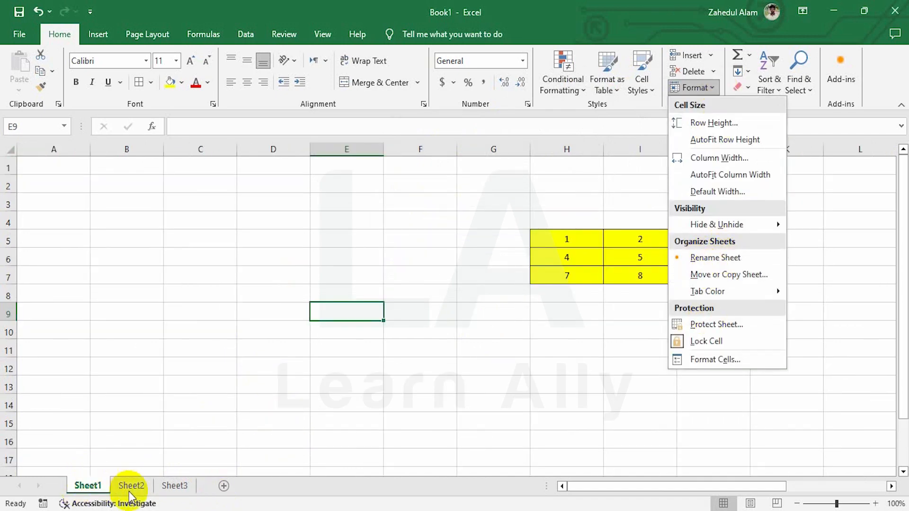
Step: Rename Sheet1 to 11 by double-clicking its tab
left_click(97, 489)
double_click(96, 486)
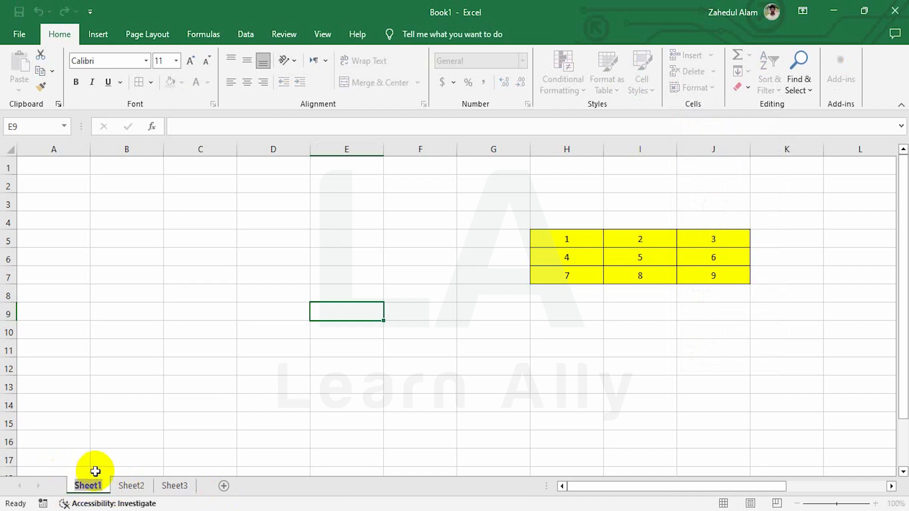
type("11")
left_click(118, 422)
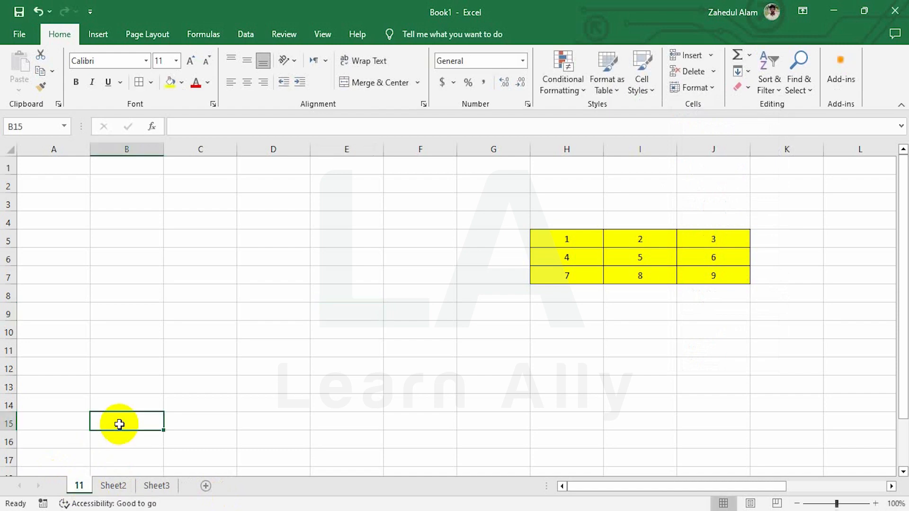
Step: Rename Sheet2 to 12 from its tab's Rename option
left_click(112, 486)
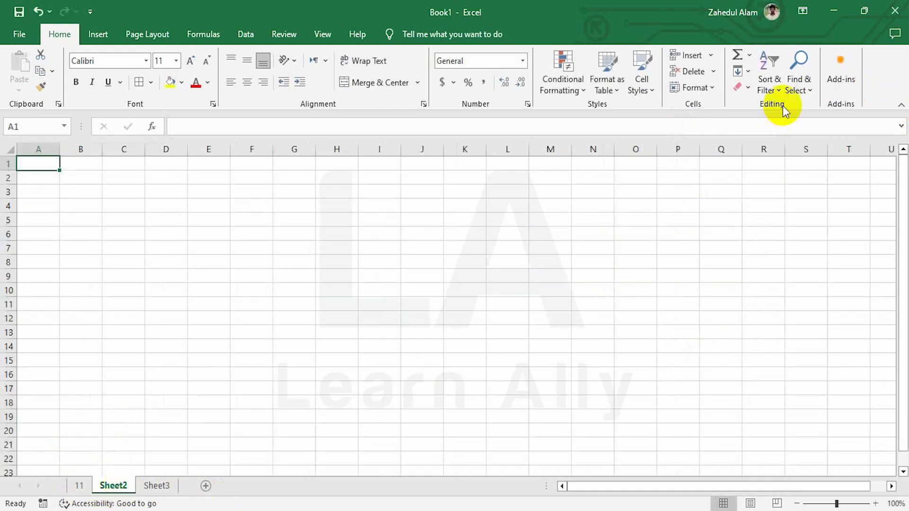
right_click(112, 488)
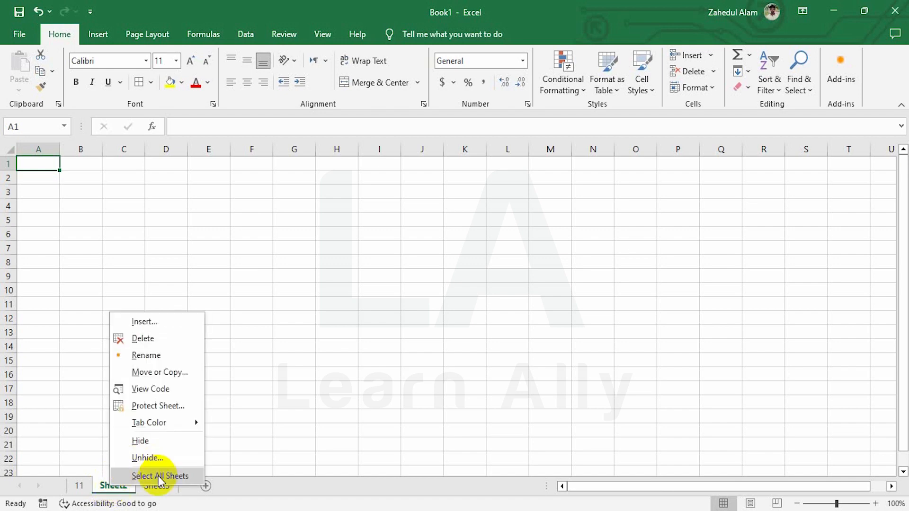
left_click(152, 354)
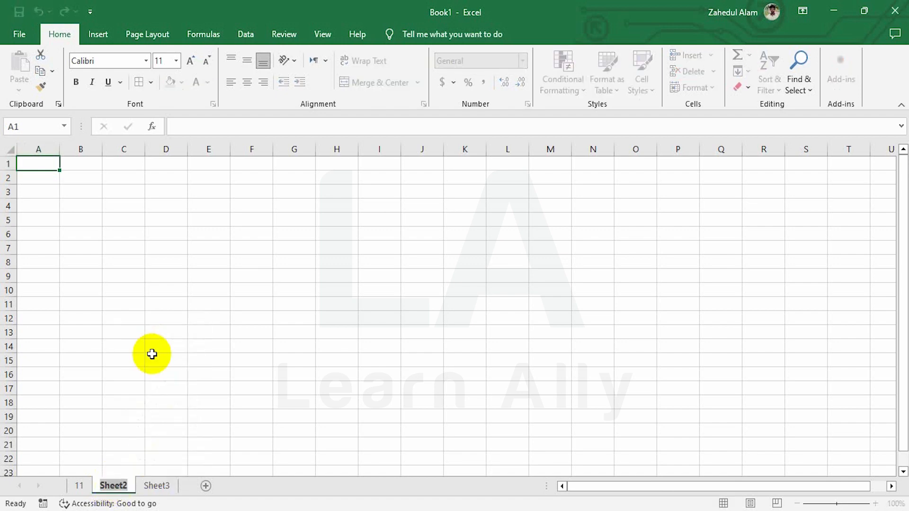
type("12")
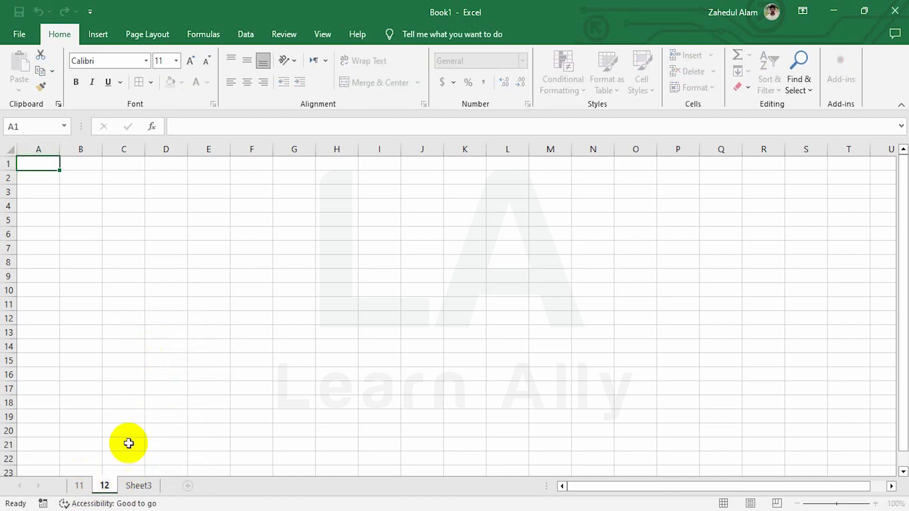
left_click(124, 429)
Step: Rename Sheet3 to 13 using Format > Rename Sheet
left_click(135, 485)
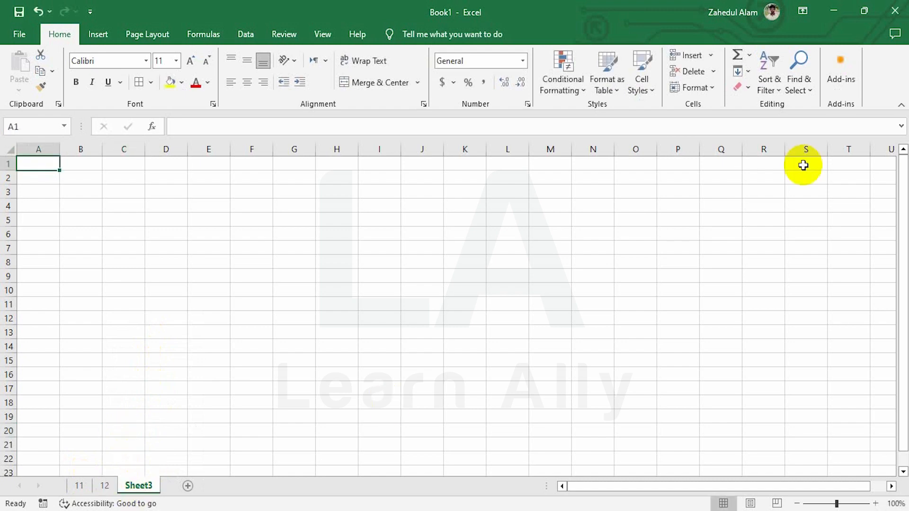
left_click(705, 87)
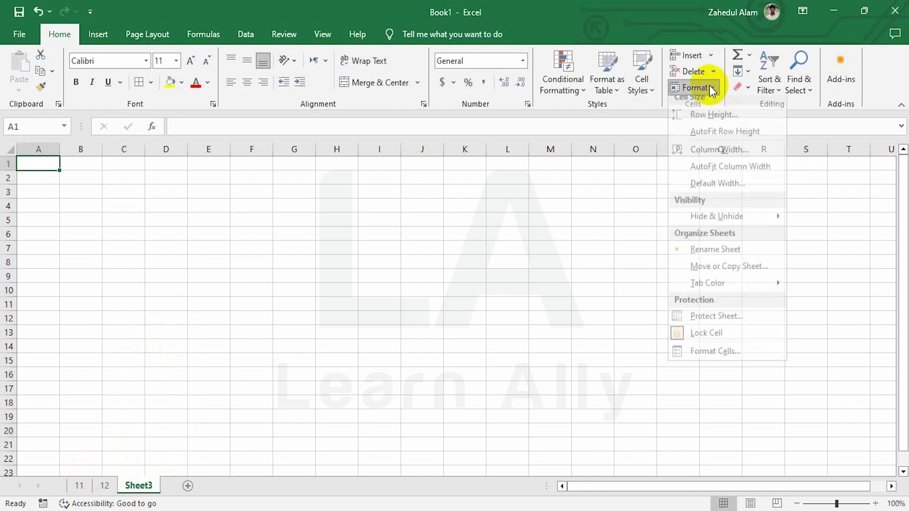
left_click(725, 257)
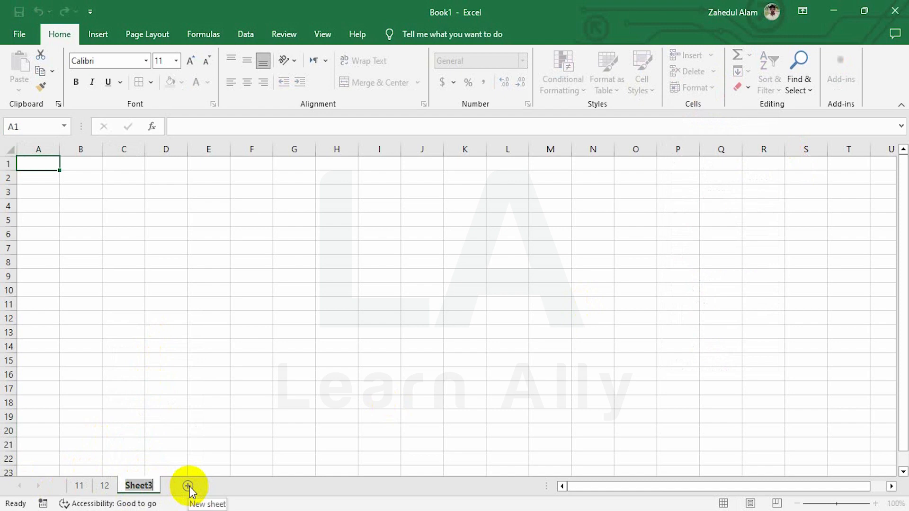
type("13")
left_click(135, 471)
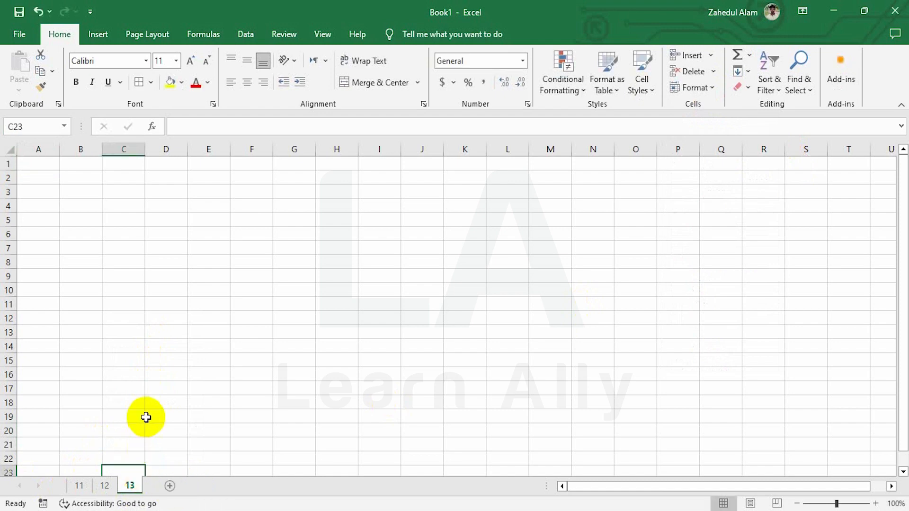
left_click(694, 87)
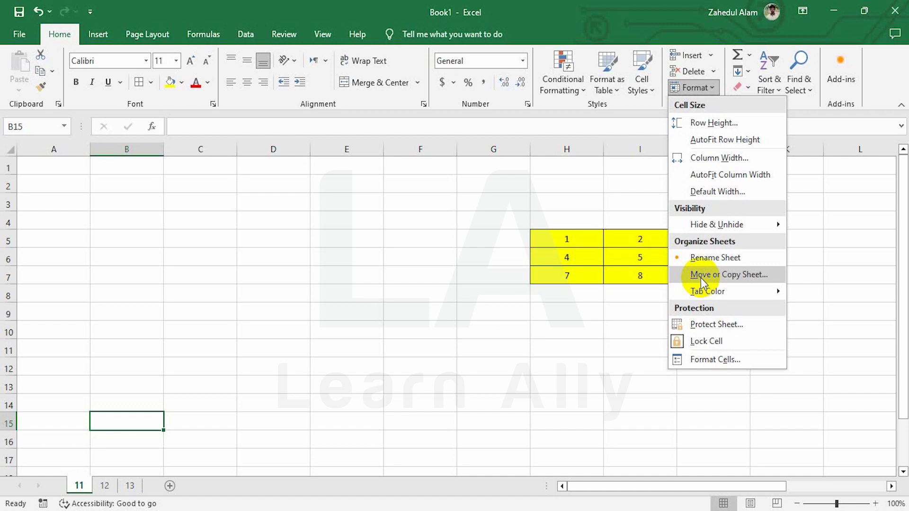
left_click(834, 258)
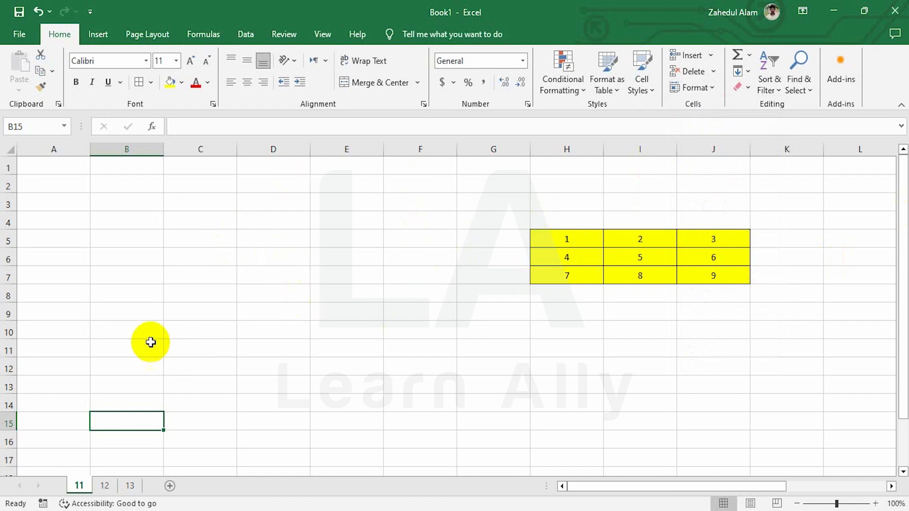
left_click_drag(211, 291, 779, 358)
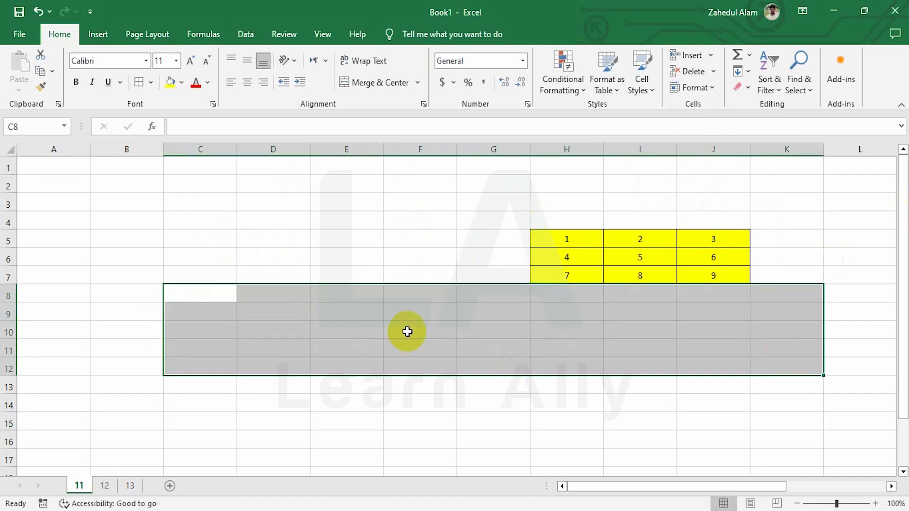
left_click(539, 346)
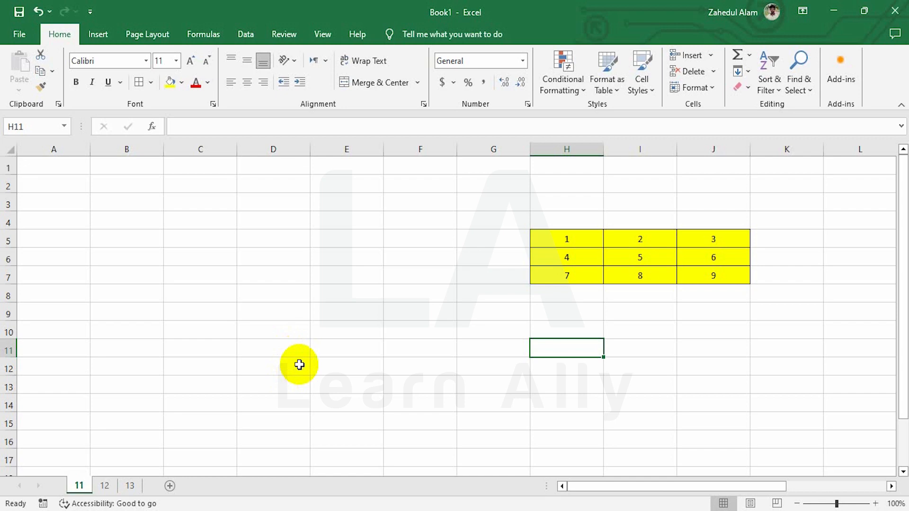
Step: Copy sheet 11 via Format > Move or Copy Sheet with Create a copy checked
left_click(714, 87)
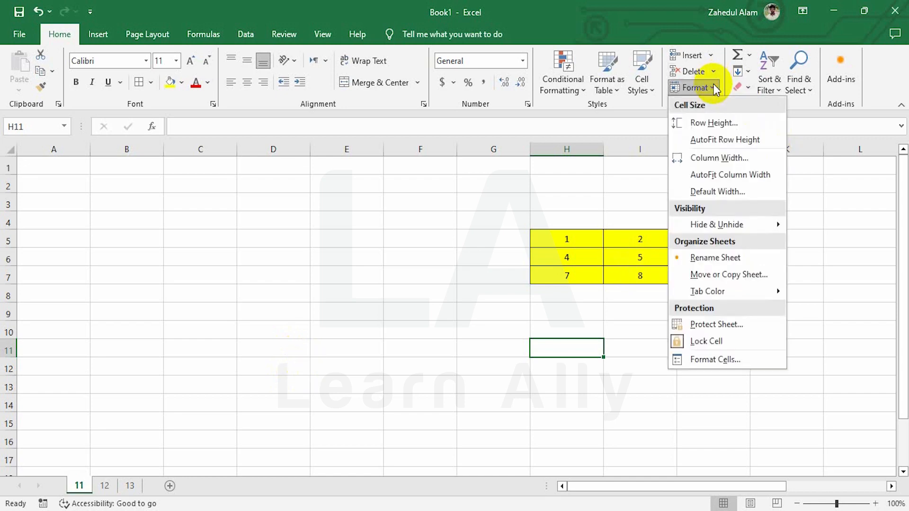
left_click(754, 285)
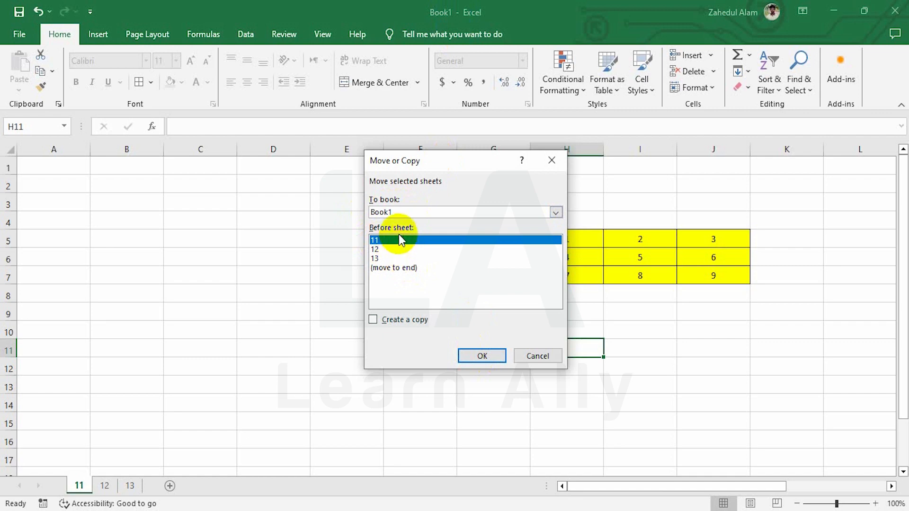
left_click(373, 319)
left_click(492, 355)
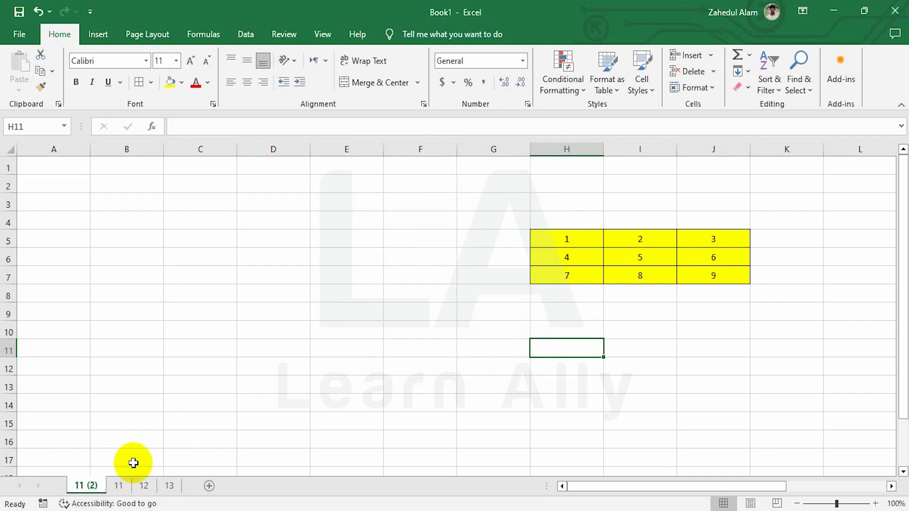
Step: Type 'jfghjghj' in E7, 'vhjmj' in E8 and 'kl' in F9 on sheet 11, then view 11 (2)
left_click(119, 485)
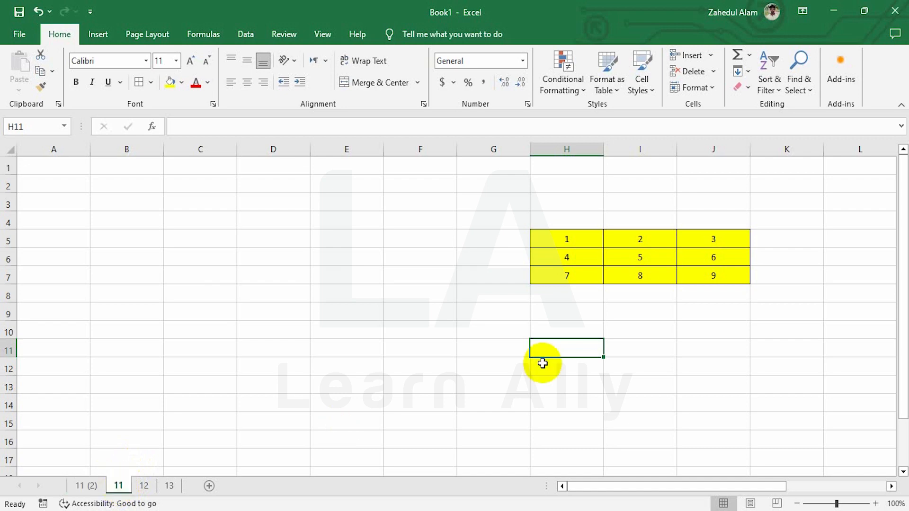
left_click(353, 278)
type("jfghjghj")
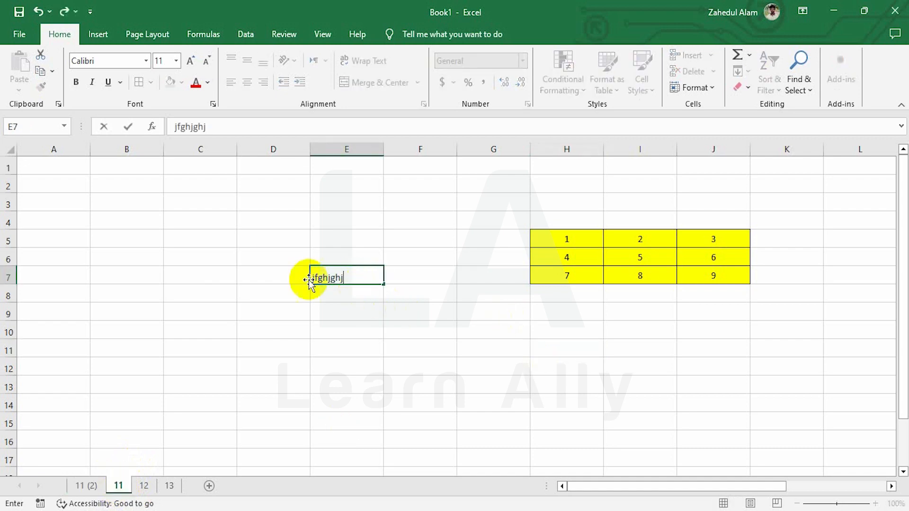
key("Return")
double_click(311, 299)
type("vhjmj")
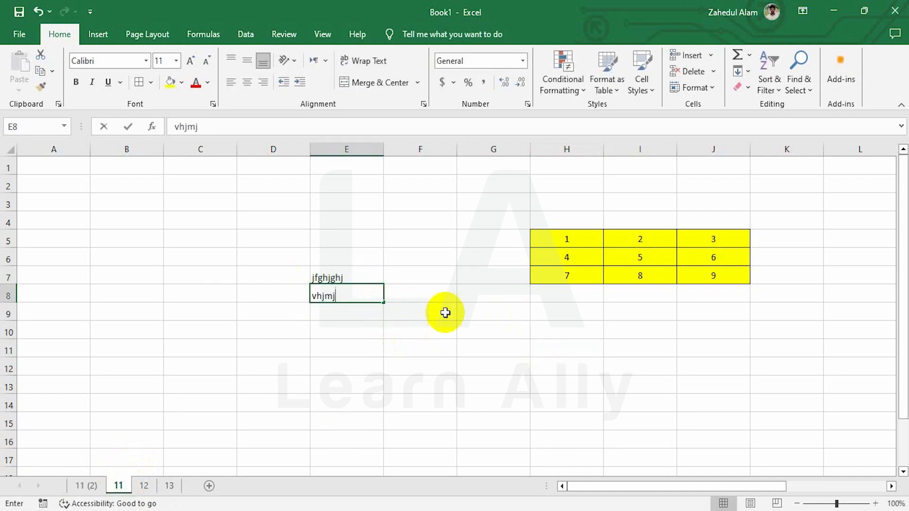
left_click(445, 311)
type("kl")
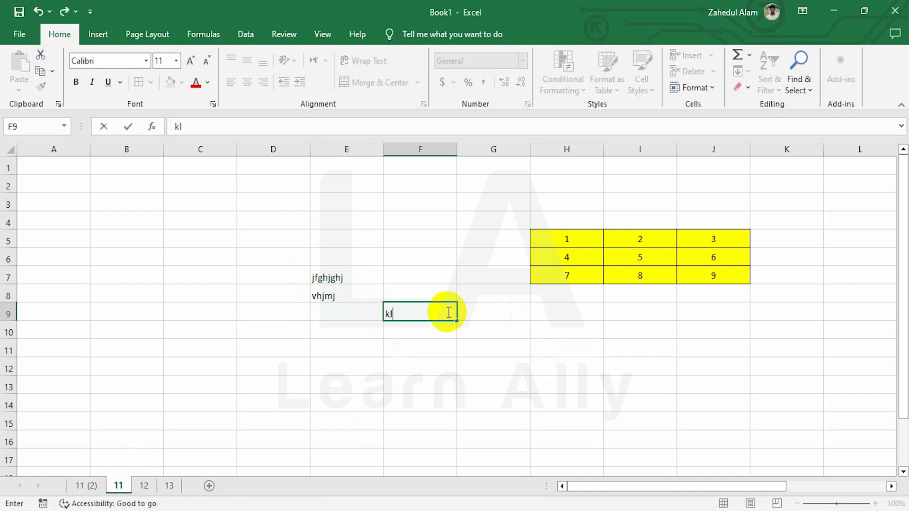
left_click(426, 260)
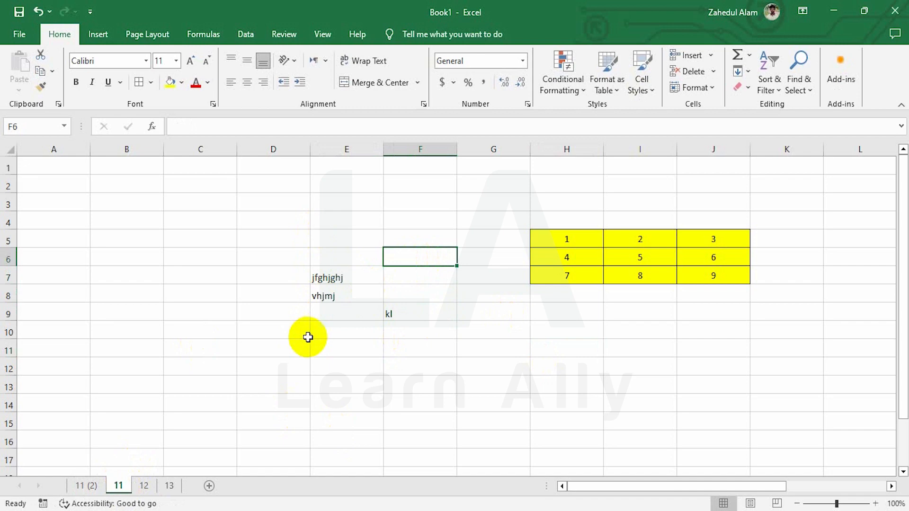
left_click(84, 484)
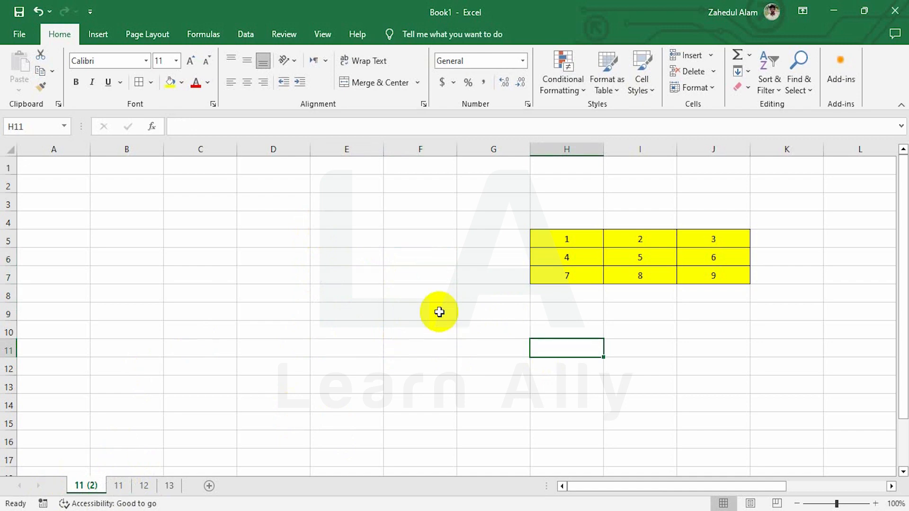
Step: Copy sheet 12 before itself via Move or Copy with Create a copy checked
left_click(144, 486)
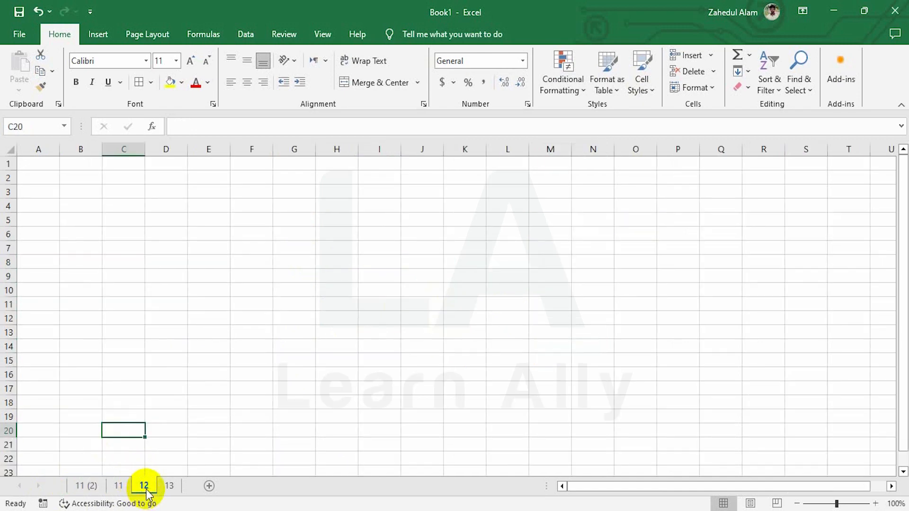
right_click(146, 487)
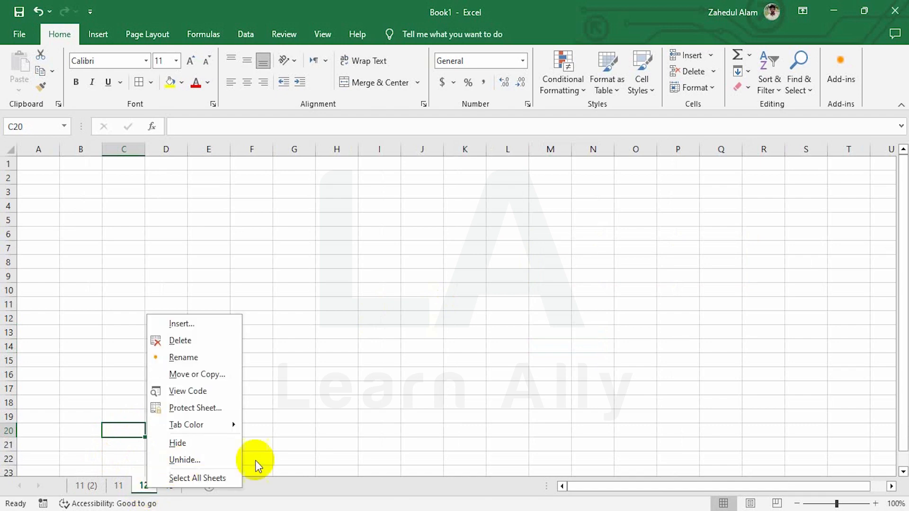
left_click(205, 374)
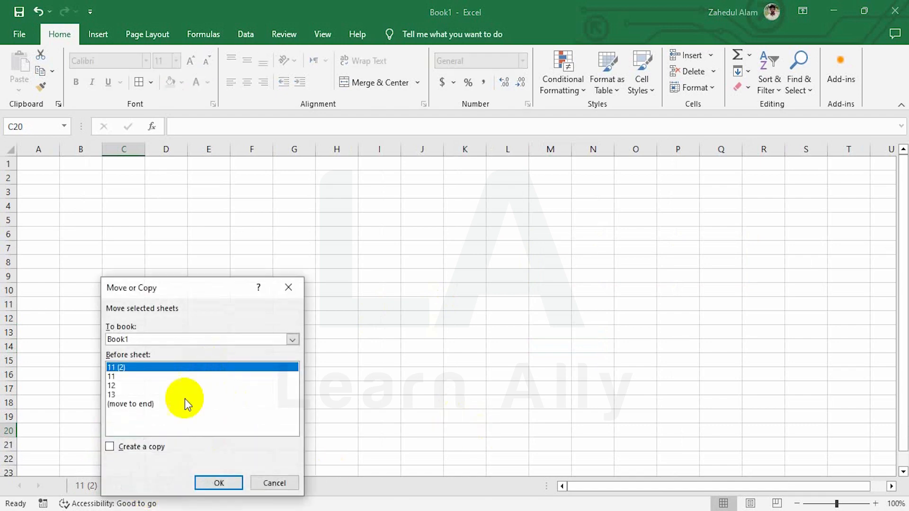
left_click(123, 385)
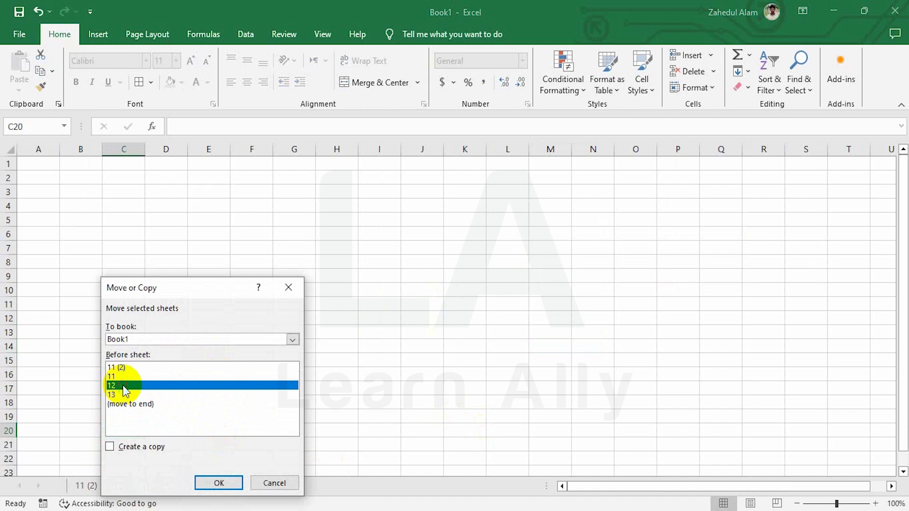
left_click(125, 450)
left_click(206, 483)
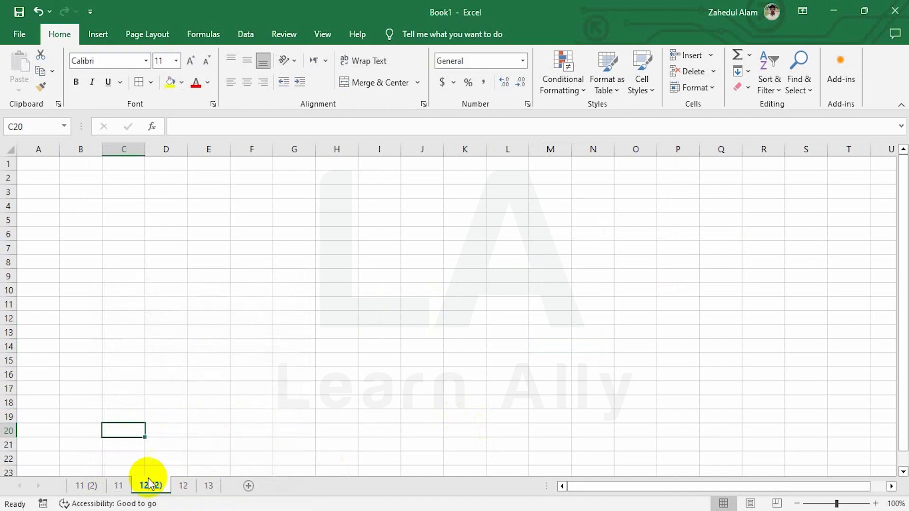
left_click(184, 487)
left_click(148, 487)
left_click(184, 488)
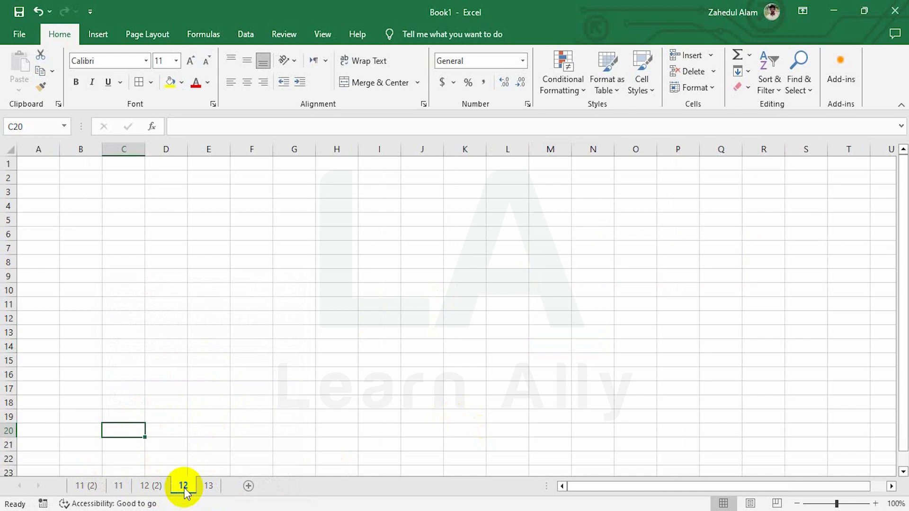
left_click(118, 486)
Step: Colour the tabs of sheet 11 red, sheet 12 yellow and sheet 13 black
left_click(714, 87)
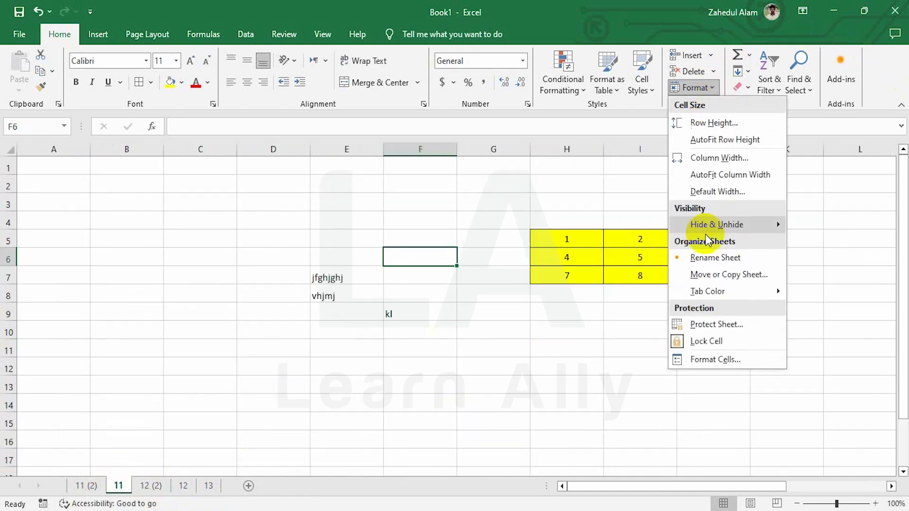
mouse_move(708, 294)
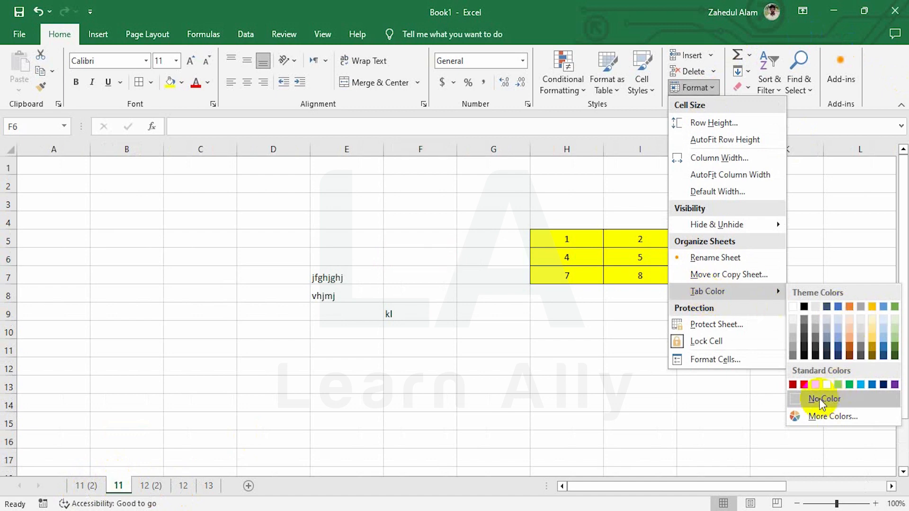
left_click(804, 384)
right_click(183, 486)
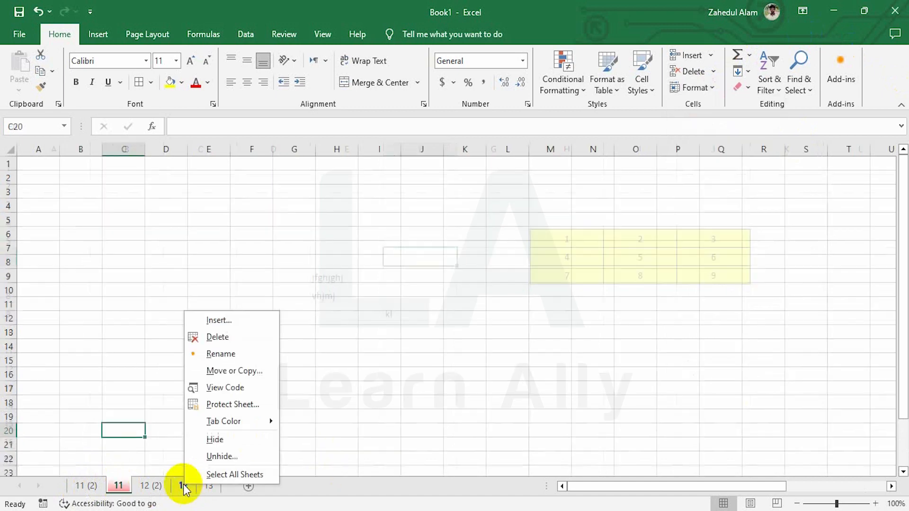
mouse_move(230, 421)
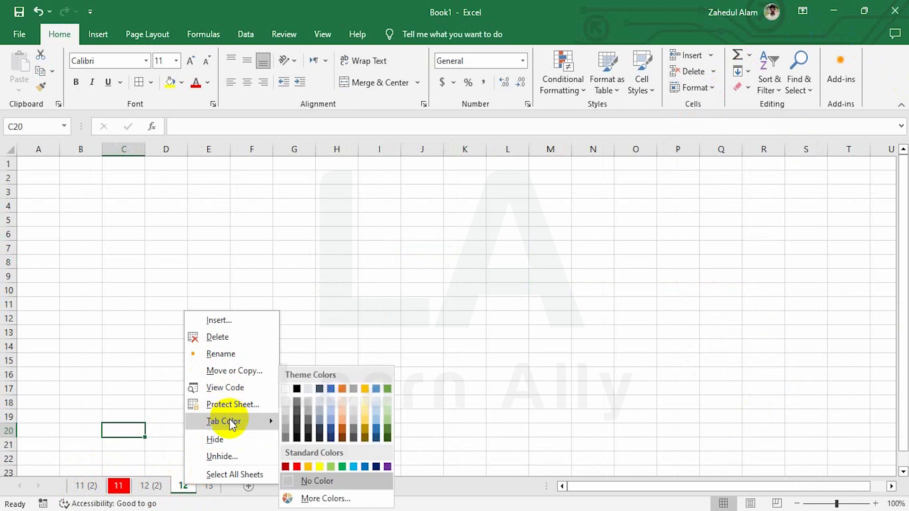
left_click(320, 466)
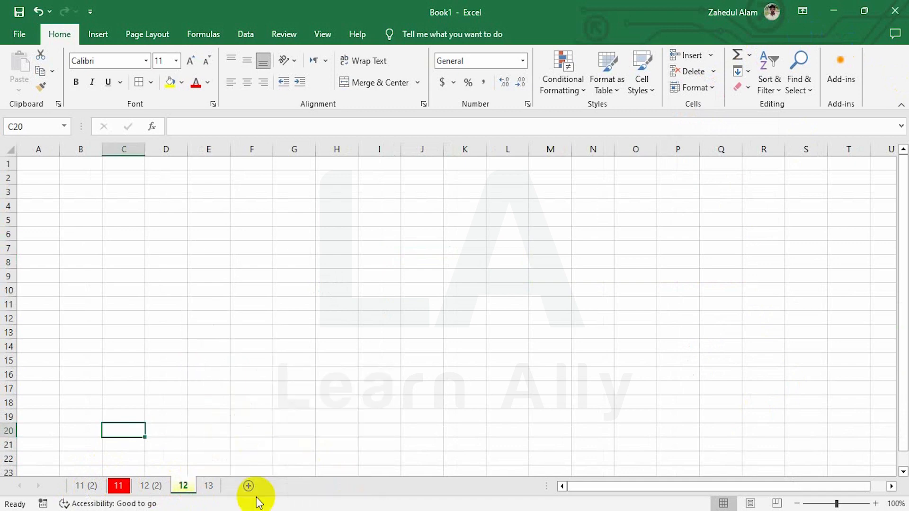
right_click(208, 485)
mouse_move(257, 417)
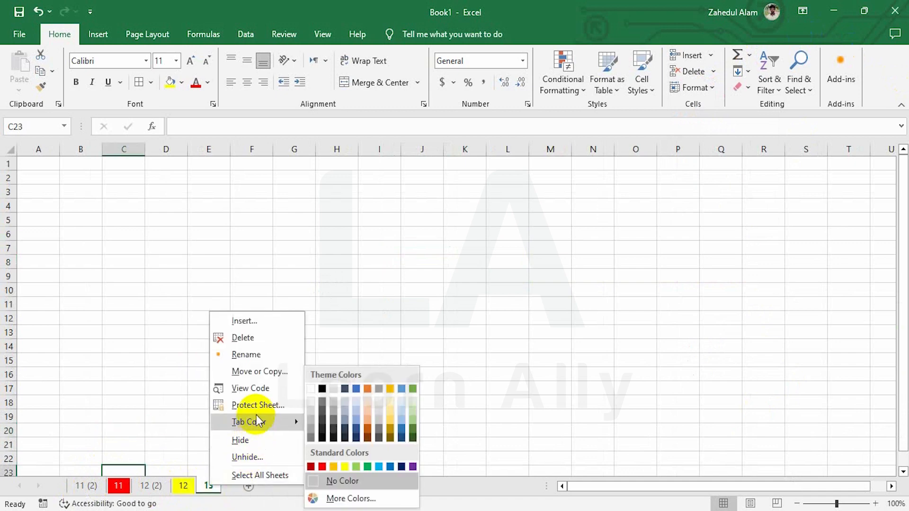
left_click(321, 389)
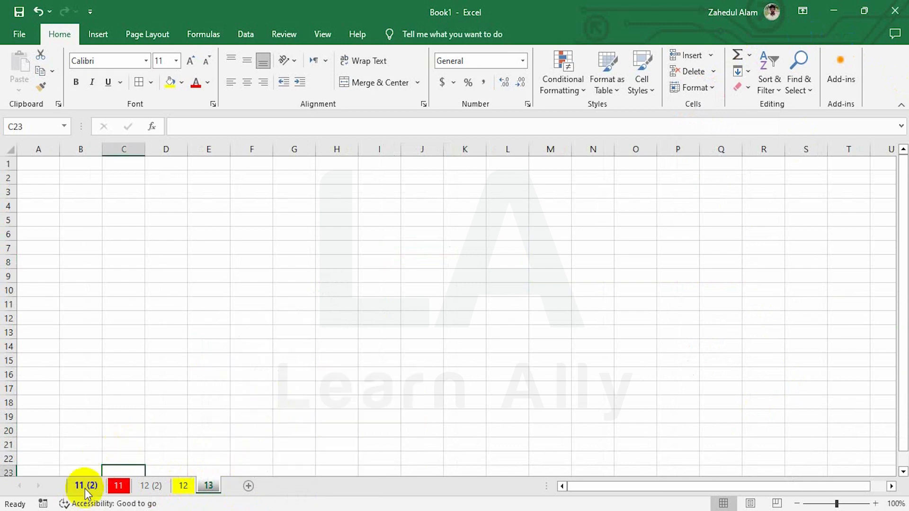
Step: Colour sheet 11 (2)'s tab green, then show the empty sheet 12 (2)
left_click(85, 485)
left_click(693, 87)
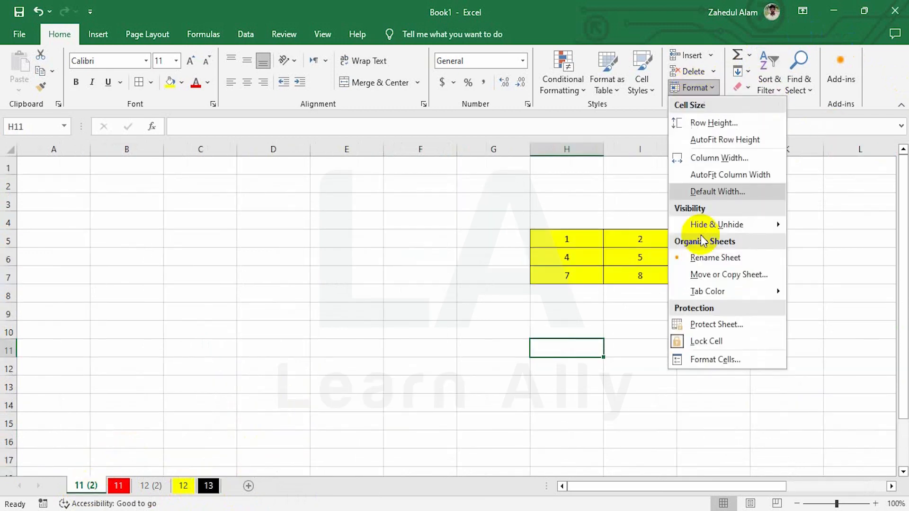
mouse_move(740, 291)
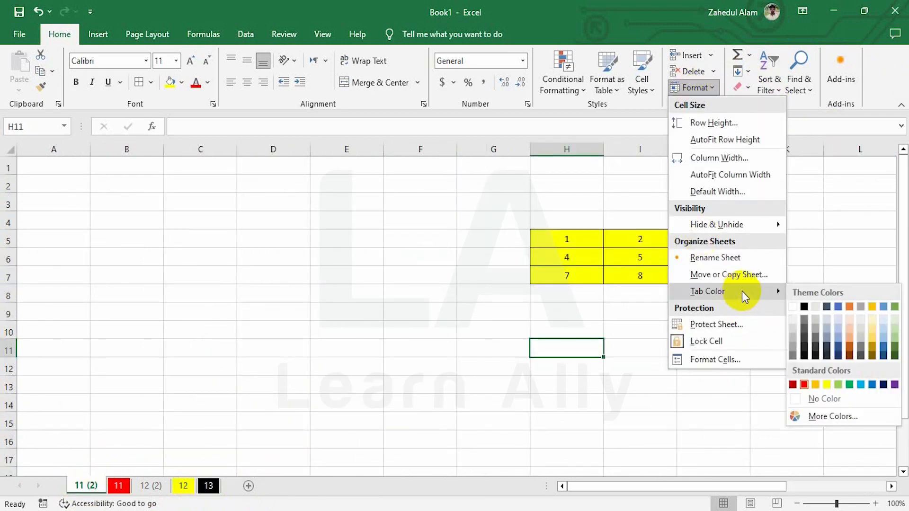
left_click(875, 382)
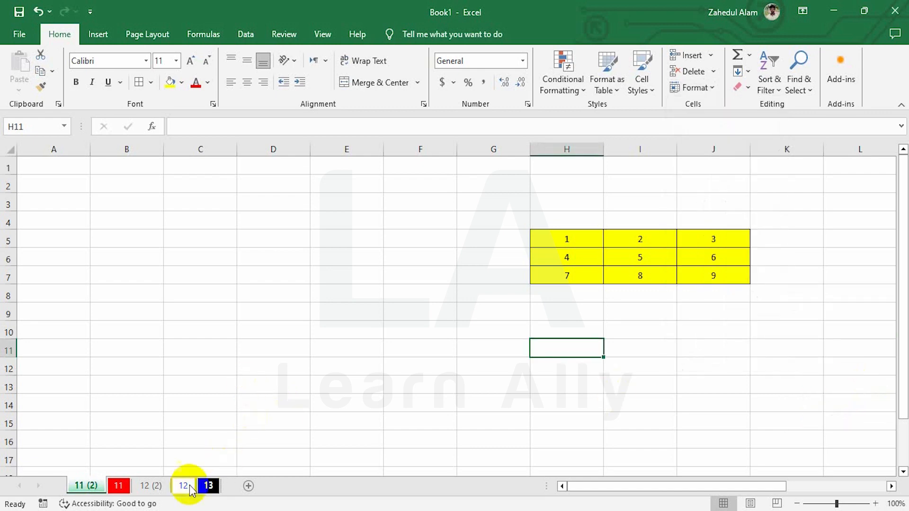
left_click(144, 486)
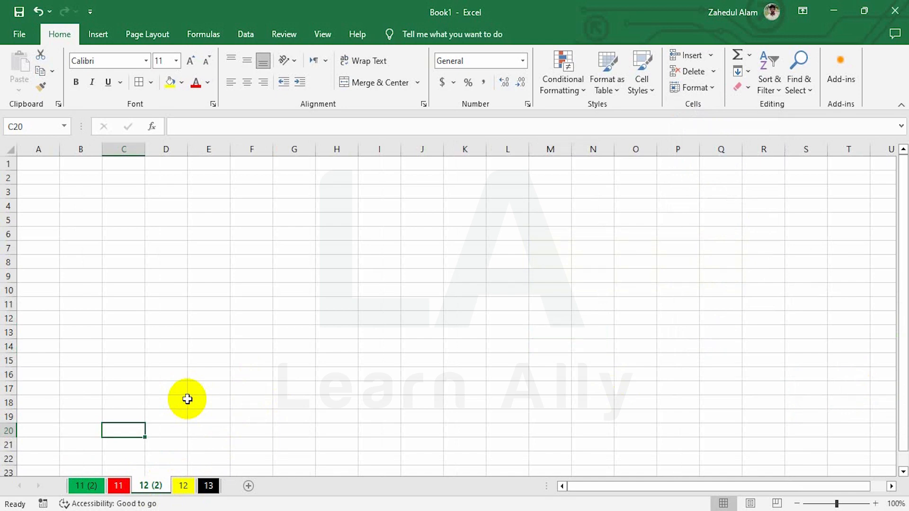
Step: Protect sheet 11 (2) with a password, allowing only locked and unlocked cell selection
left_click(695, 87)
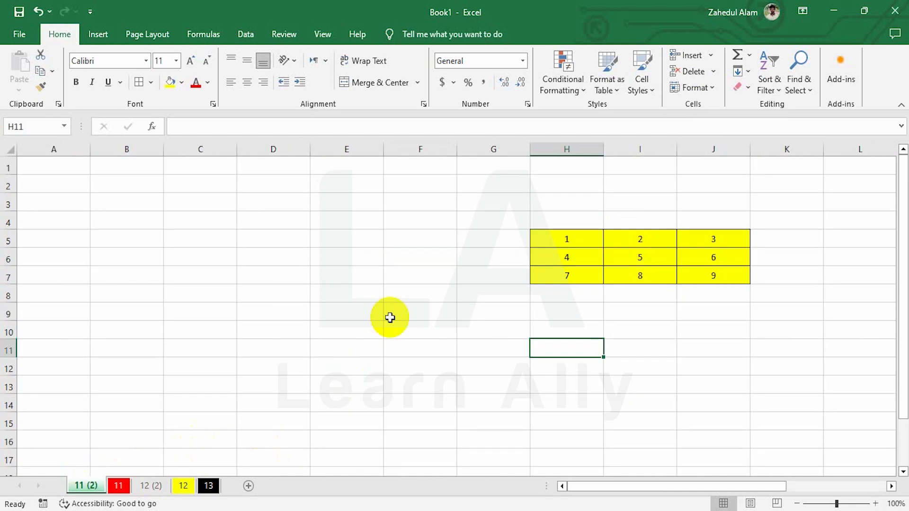
left_click(716, 89)
left_click(733, 321)
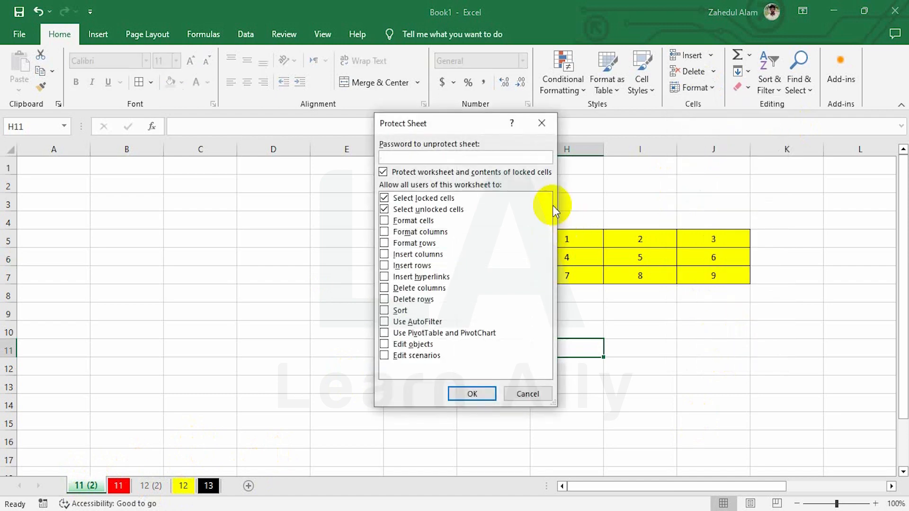
left_click_drag(436, 124, 290, 38)
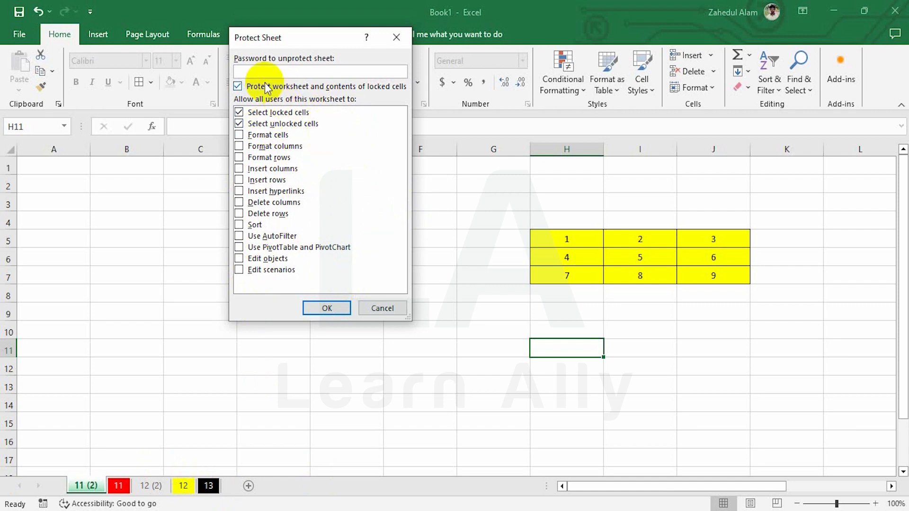
left_click(256, 71)
type("123")
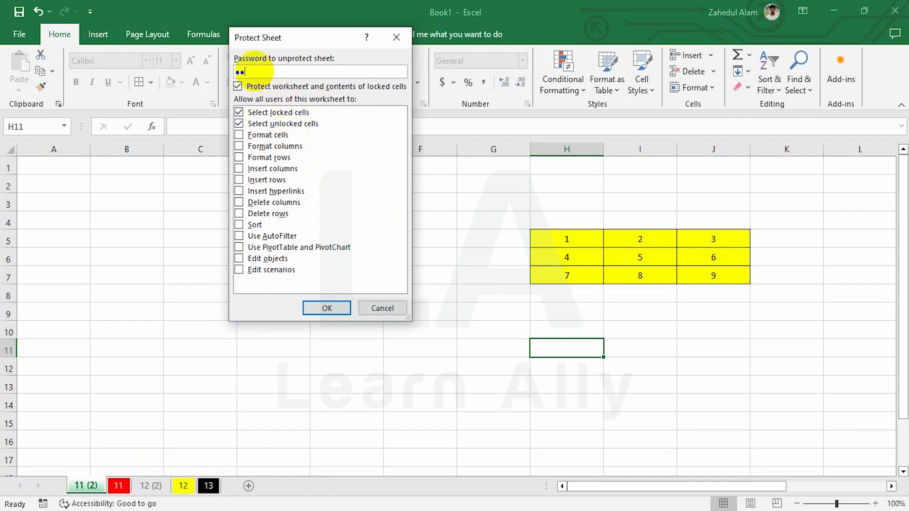
left_click(314, 308)
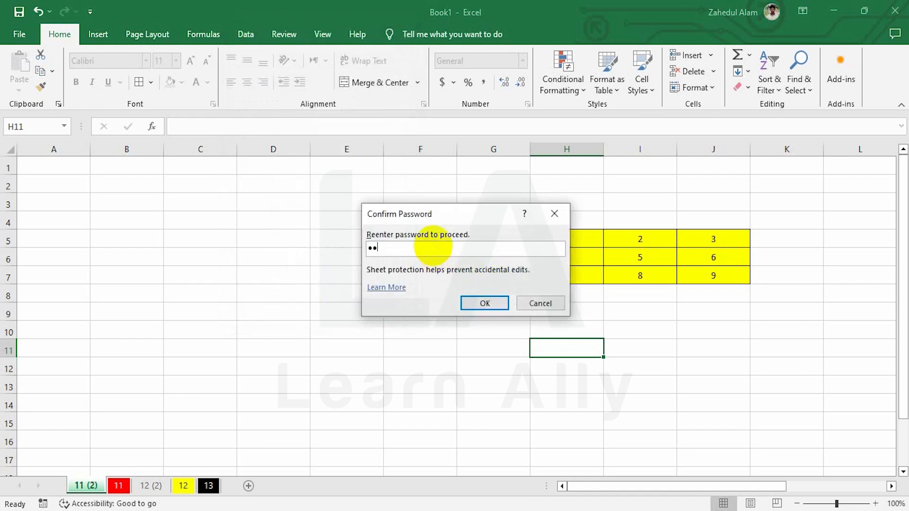
type("3")
left_click(486, 303)
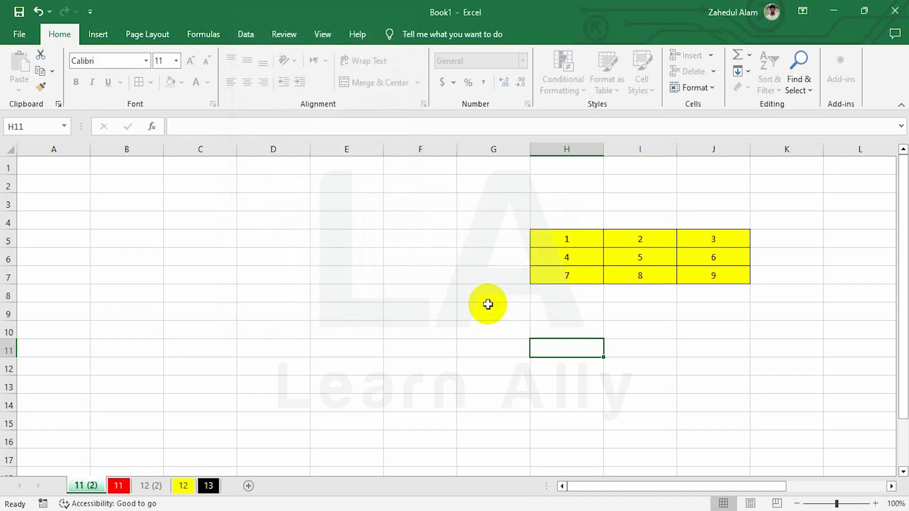
Step: Select cells E6 and D8 and try editing D8 on the protected sheet
left_click(467, 334)
left_click(337, 257)
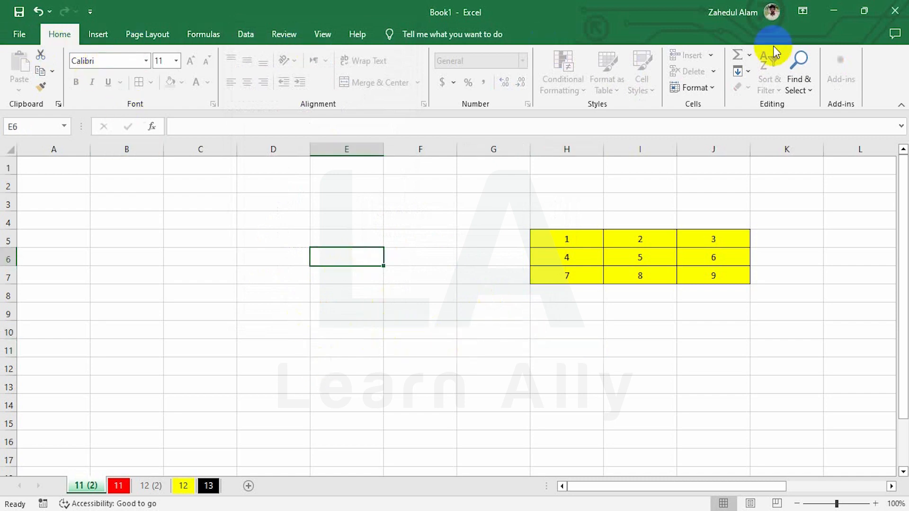
left_click(294, 287)
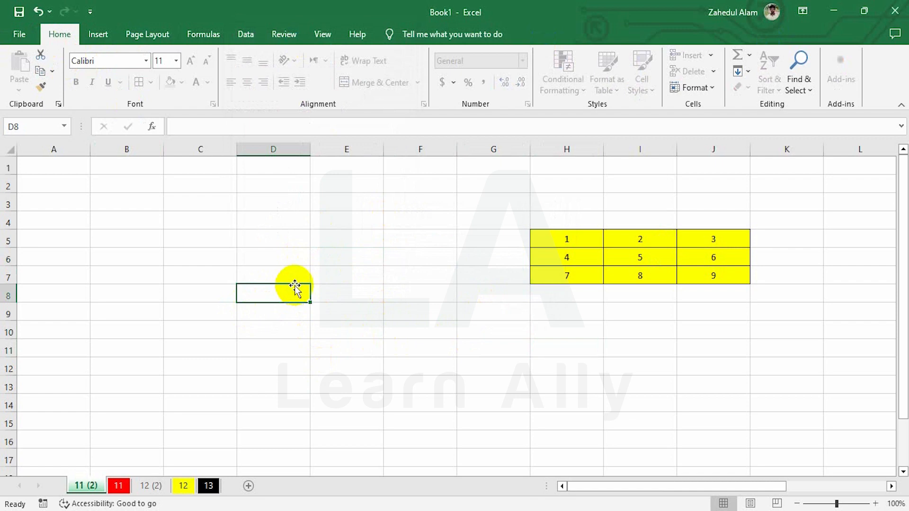
double_click(294, 287)
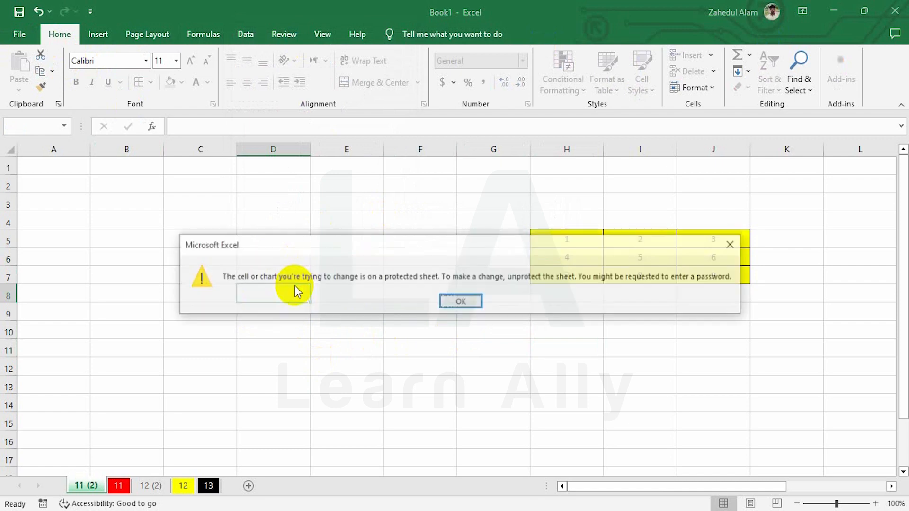
left_click(459, 301)
double_click(639, 260)
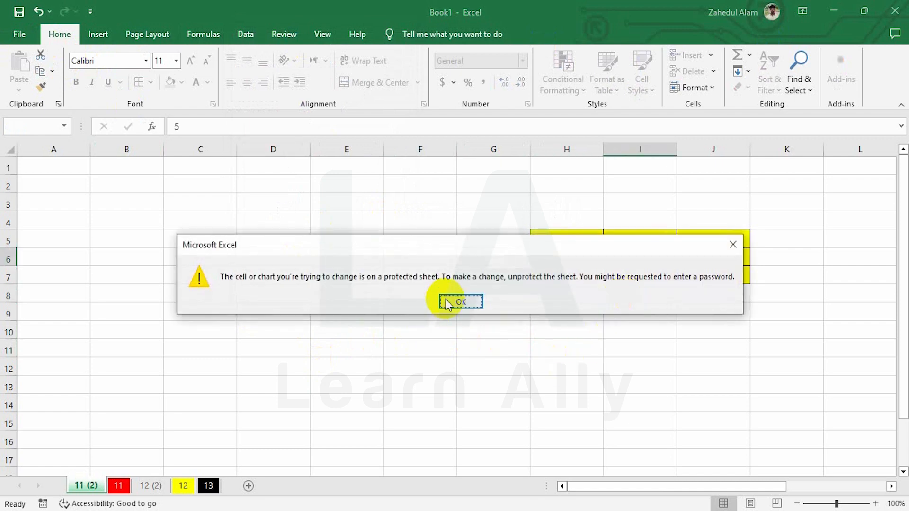
left_click(452, 302)
left_click(627, 150)
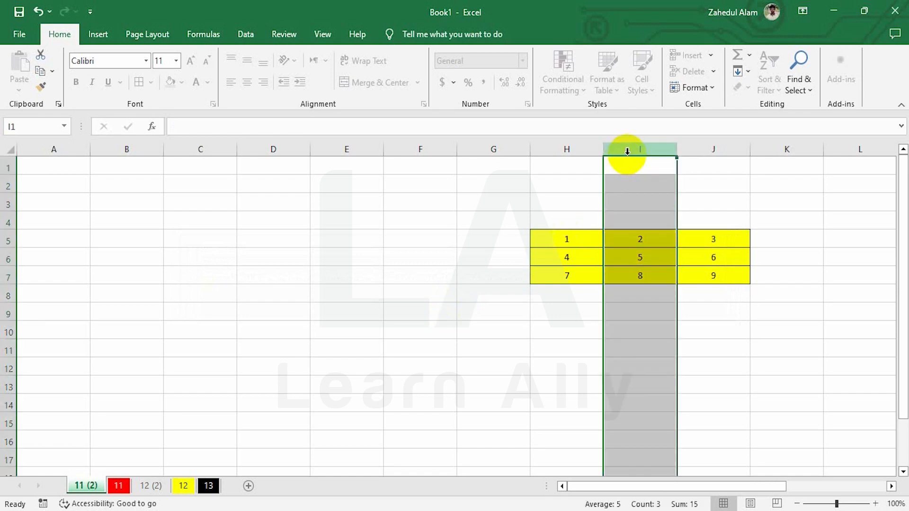
right_click(627, 151)
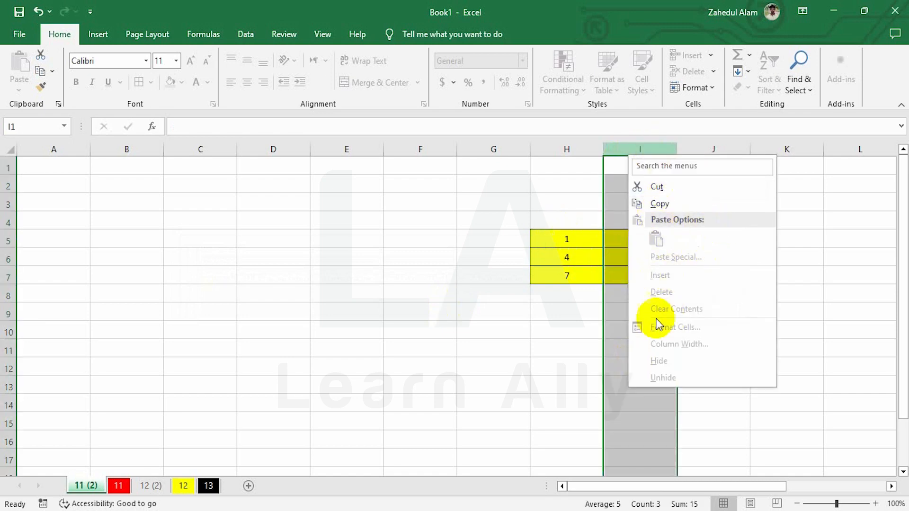
left_click(538, 332)
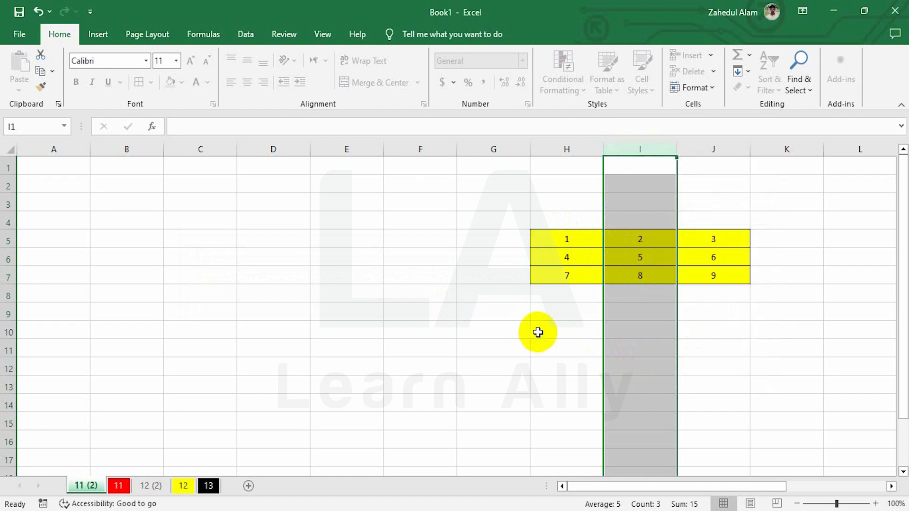
left_click(586, 274)
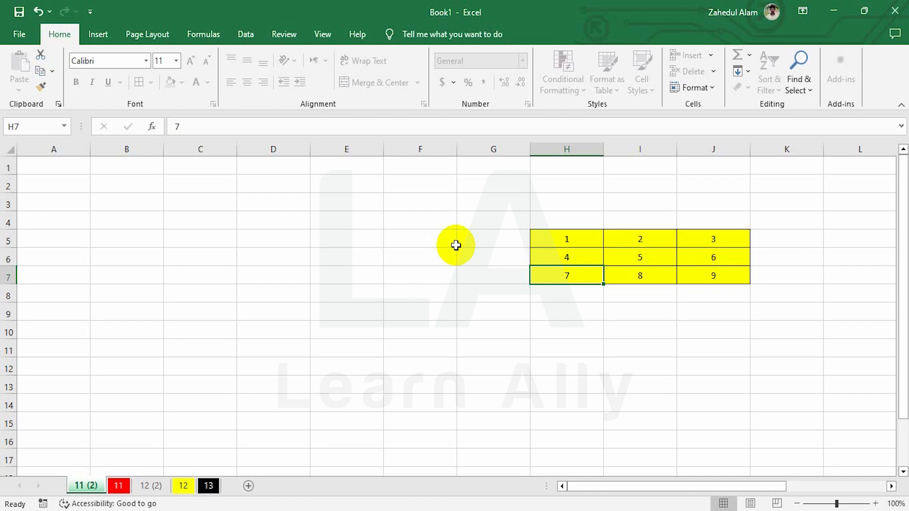
Step: Unprotect sheet 11 (2) with its password
left_click(694, 87)
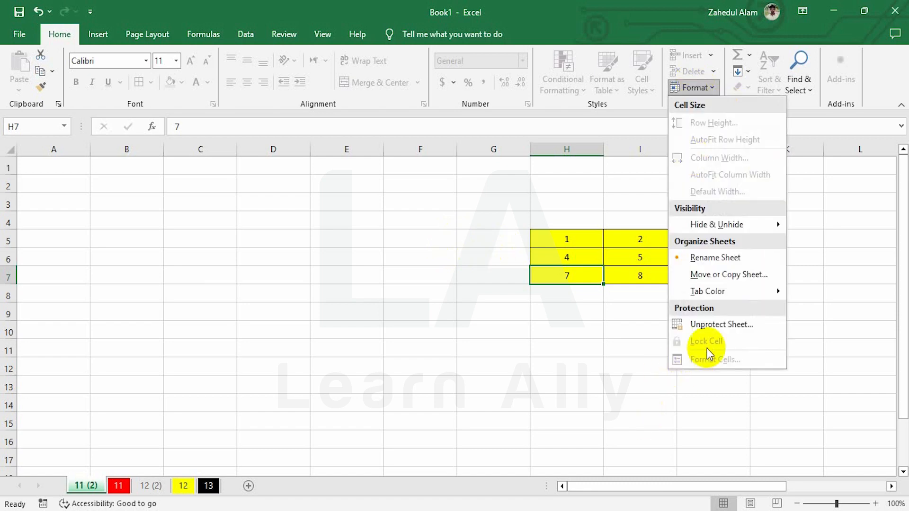
left_click(716, 325)
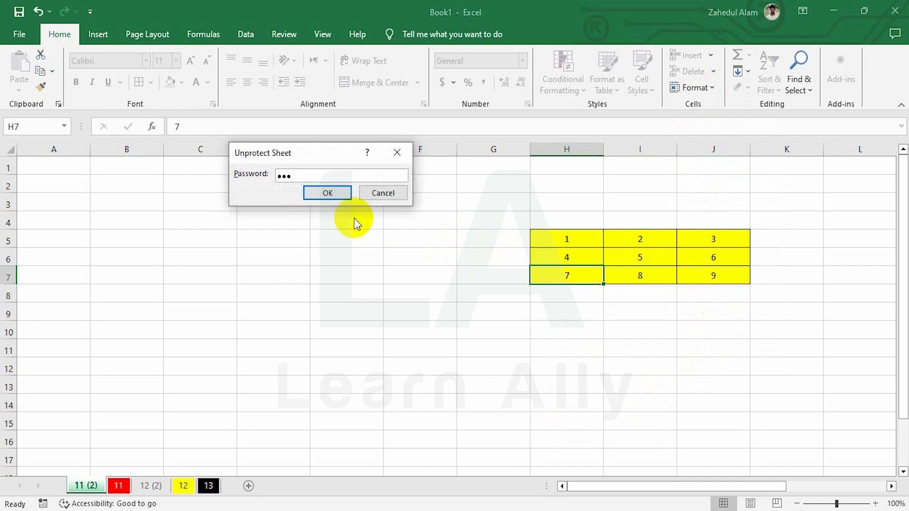
left_click(314, 193)
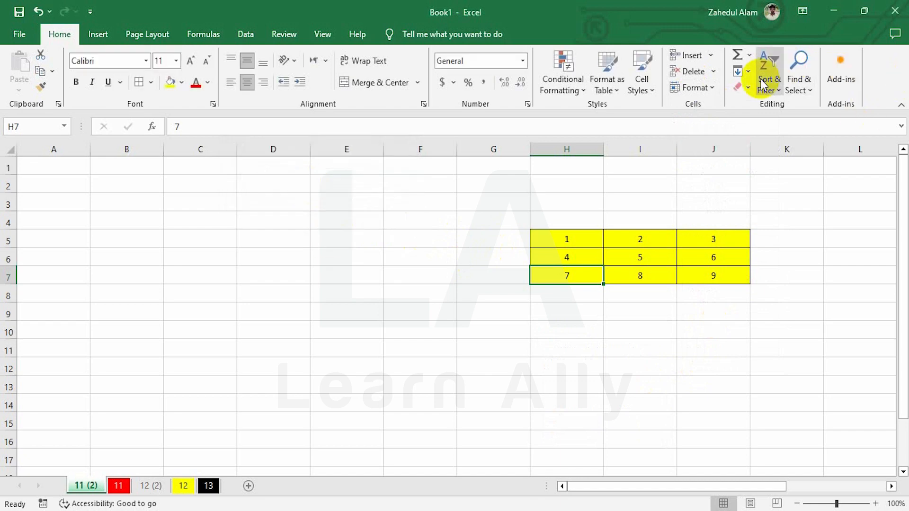
Step: Re-protect the sheet with a confirmed password, also allowing inserting and deleting columns
left_click(703, 89)
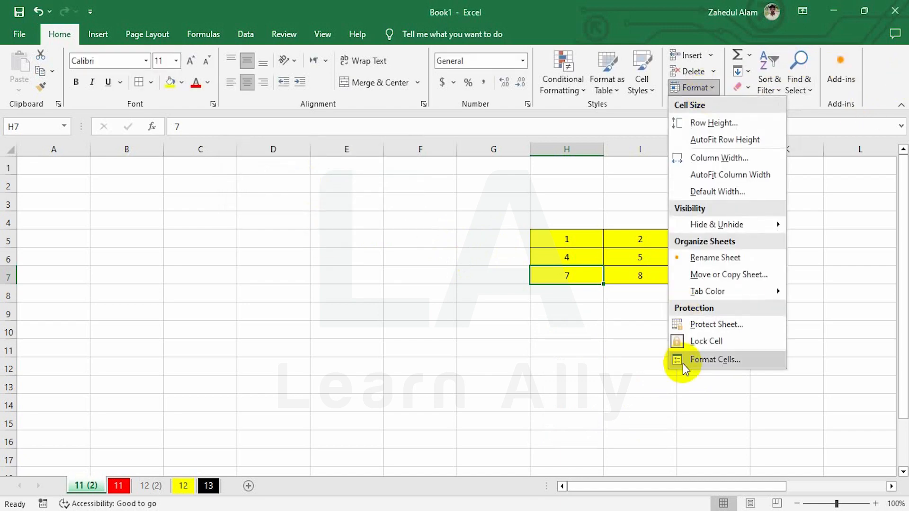
left_click(691, 325)
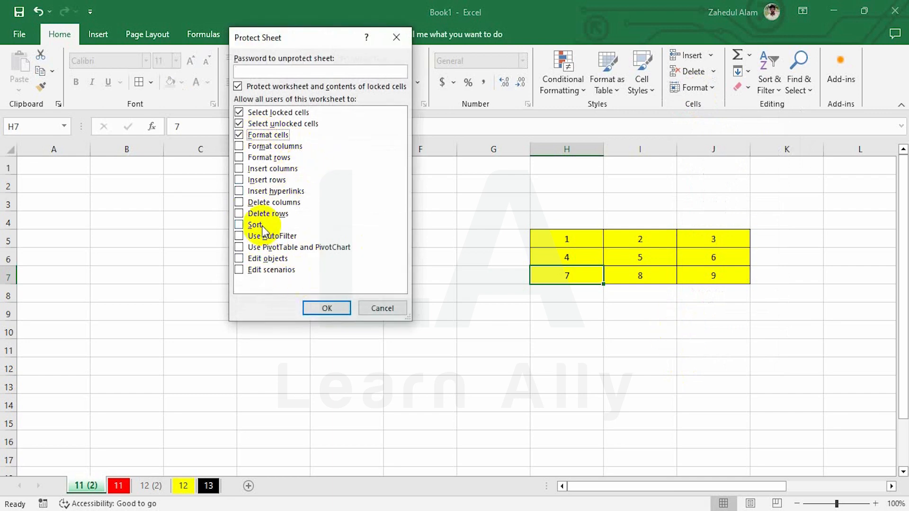
left_click(271, 169)
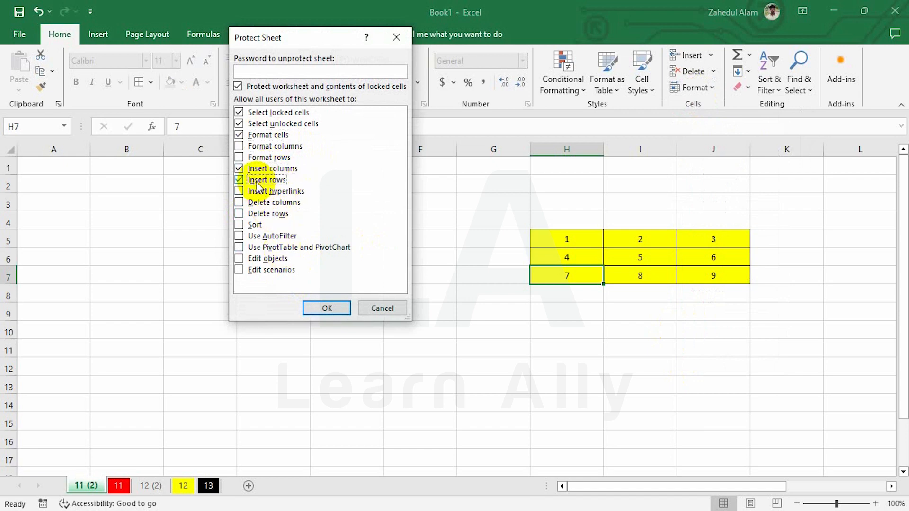
left_click(263, 204)
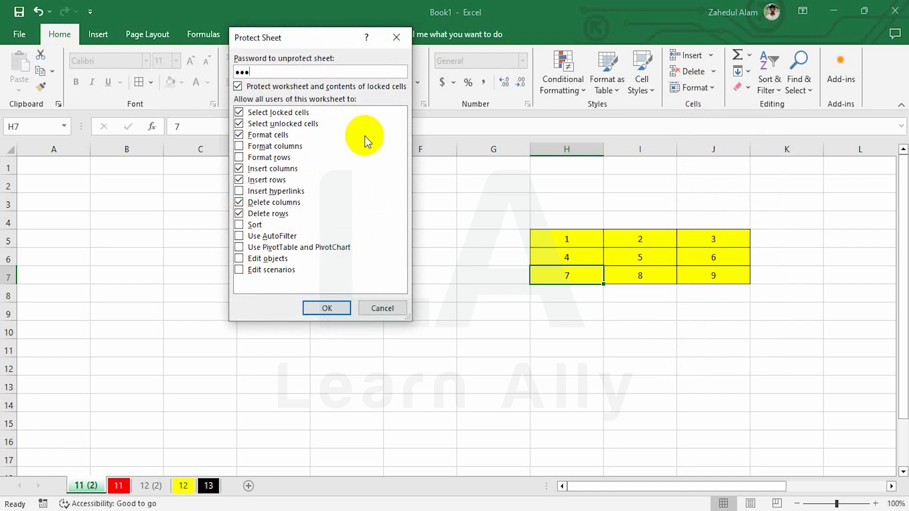
left_click(328, 308)
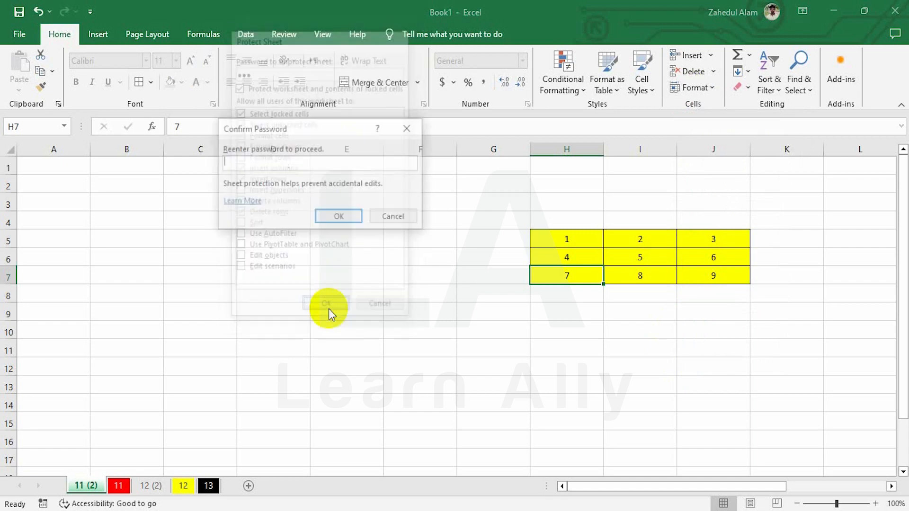
type("123")
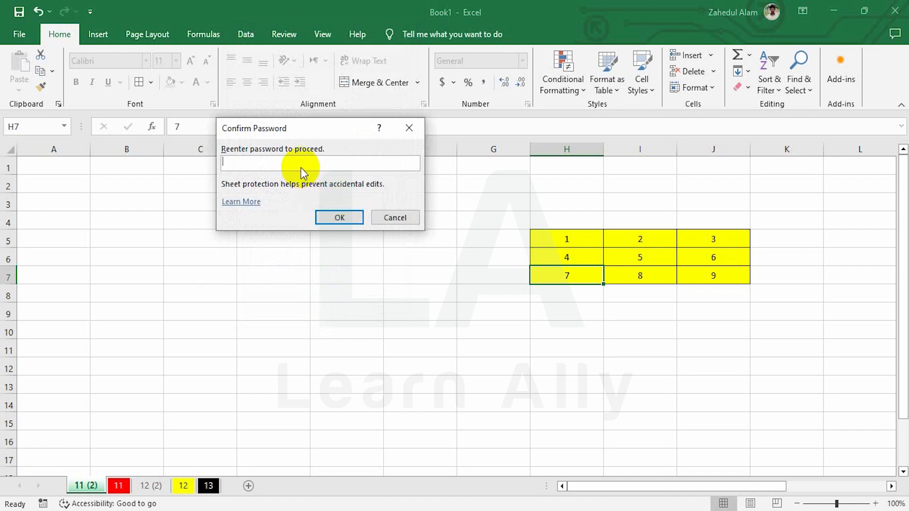
left_click(331, 217)
left_click(412, 314)
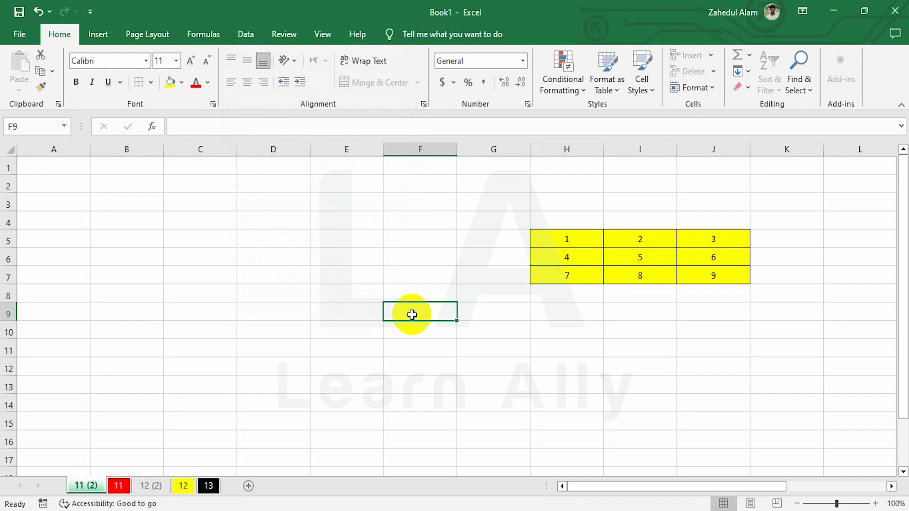
Step: Check the column H and row 7 context menus on the protected sheet, then dismiss them
left_click(582, 146)
right_click(560, 192)
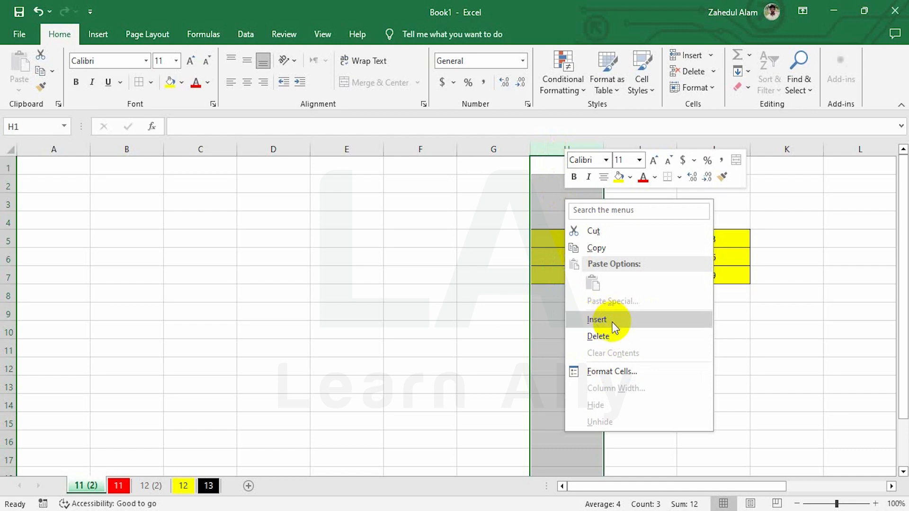
key("Escape")
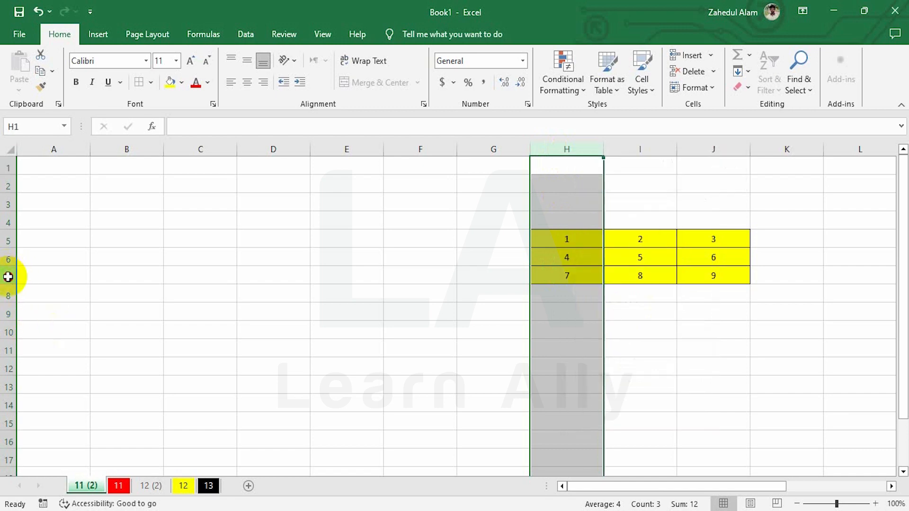
left_click(8, 277)
right_click(574, 278)
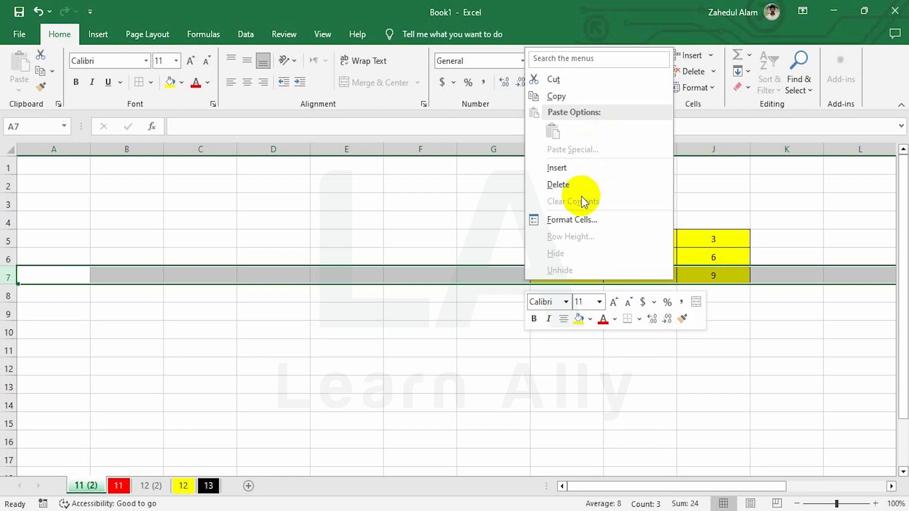
key("Escape")
Step: Give C4:G13 a yellow fill, 20-point bold text and a theme font colour
left_click(636, 257)
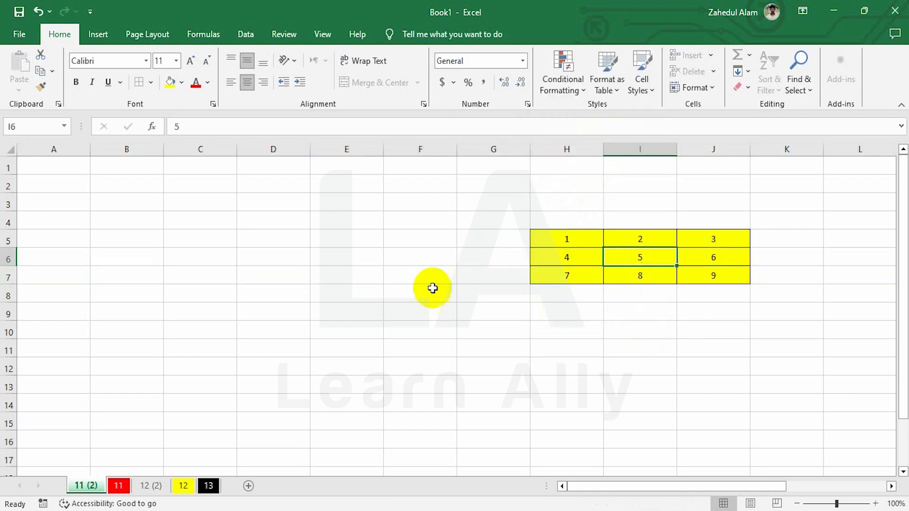
left_click_drag(248, 237, 456, 385)
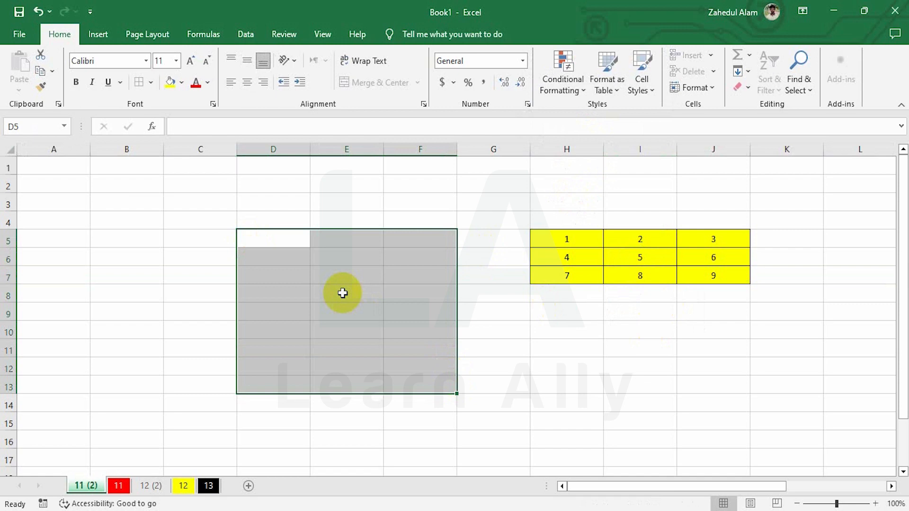
left_click(301, 271)
left_click_drag(225, 218, 521, 386)
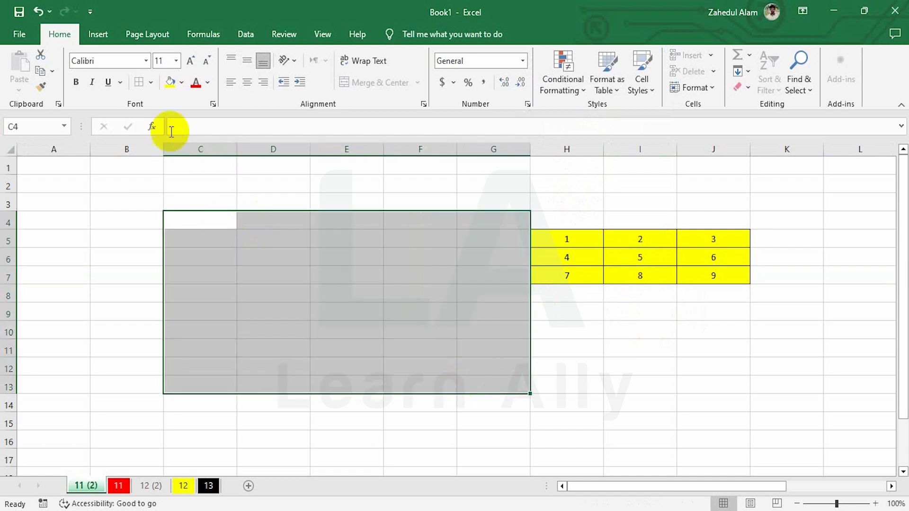
left_click(172, 85)
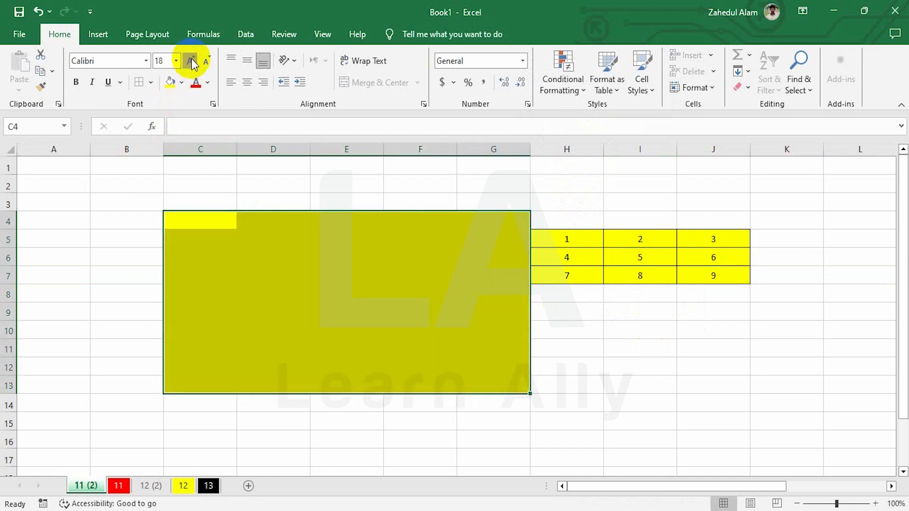
left_click(191, 61)
left_click(77, 83)
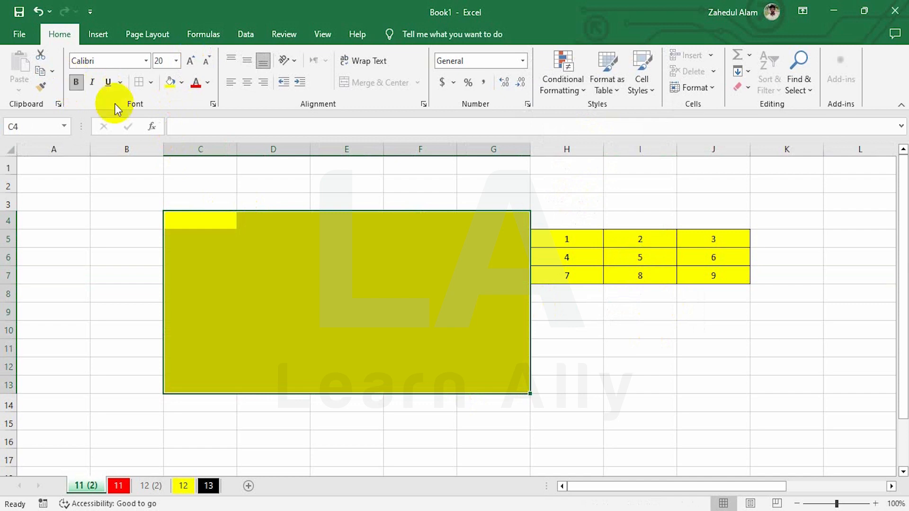
left_click(207, 83)
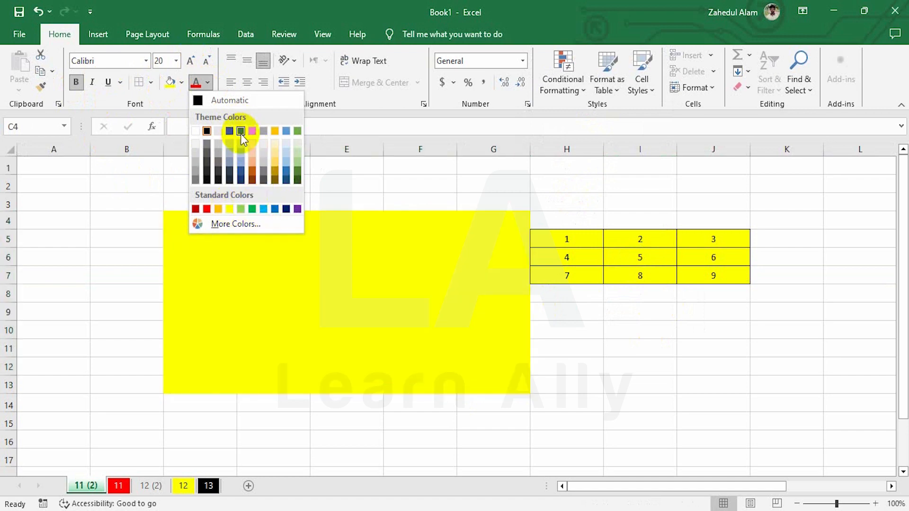
left_click(297, 132)
Step: Try editing C4 on the protected sheet, dismiss the warning, and reselect ranges
left_click(273, 275)
left_click(209, 225)
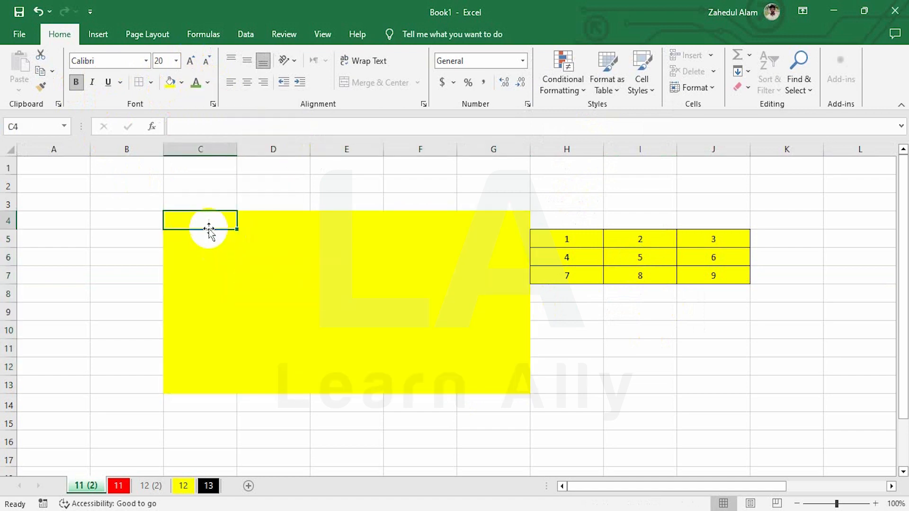
double_click(205, 228)
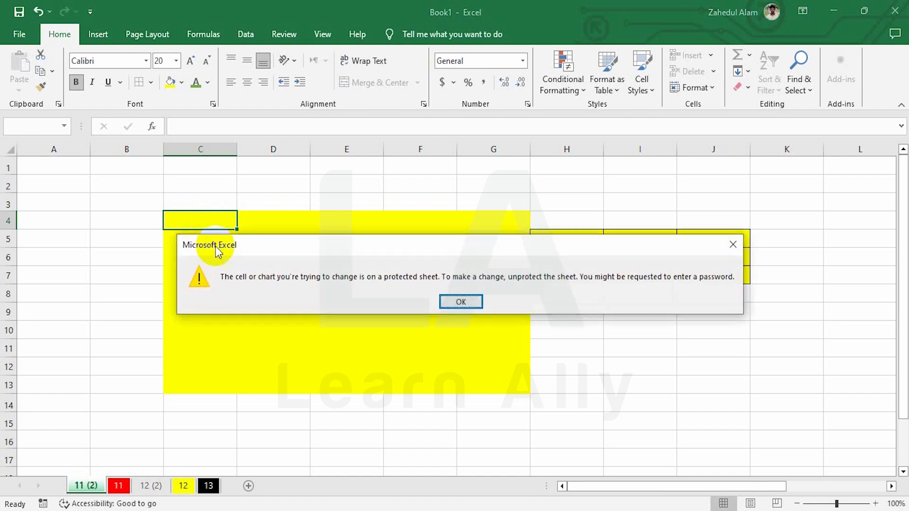
key("Return")
left_click(373, 271)
left_click_drag(217, 242, 517, 378)
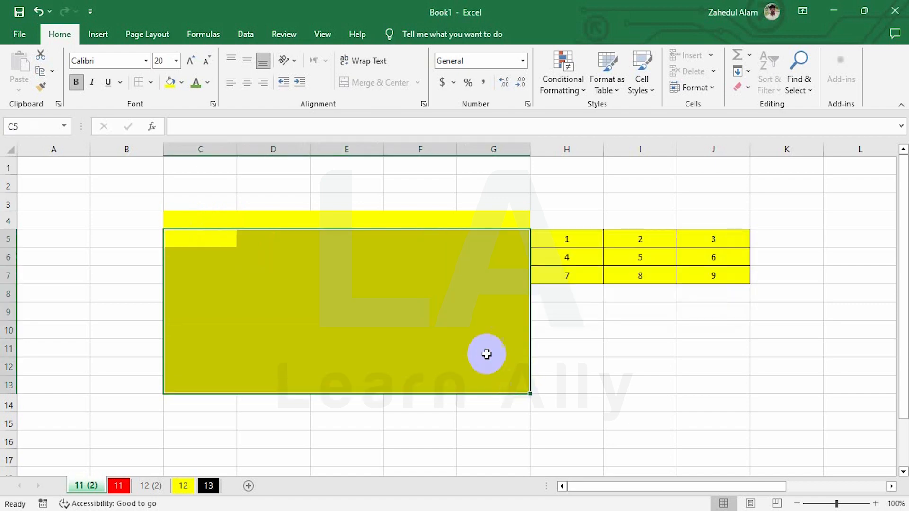
left_click(274, 257)
left_click_drag(170, 223, 495, 385)
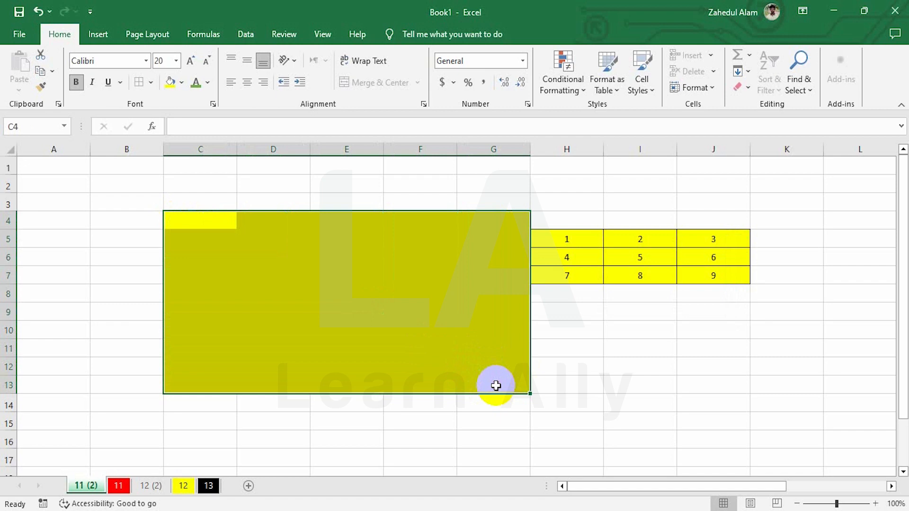
left_click(399, 276)
left_click_drag(270, 225, 402, 291)
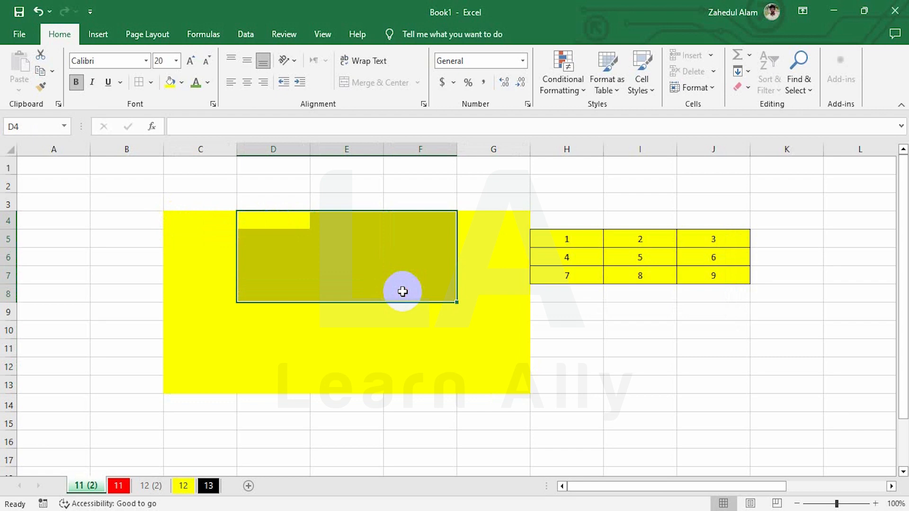
left_click(524, 296)
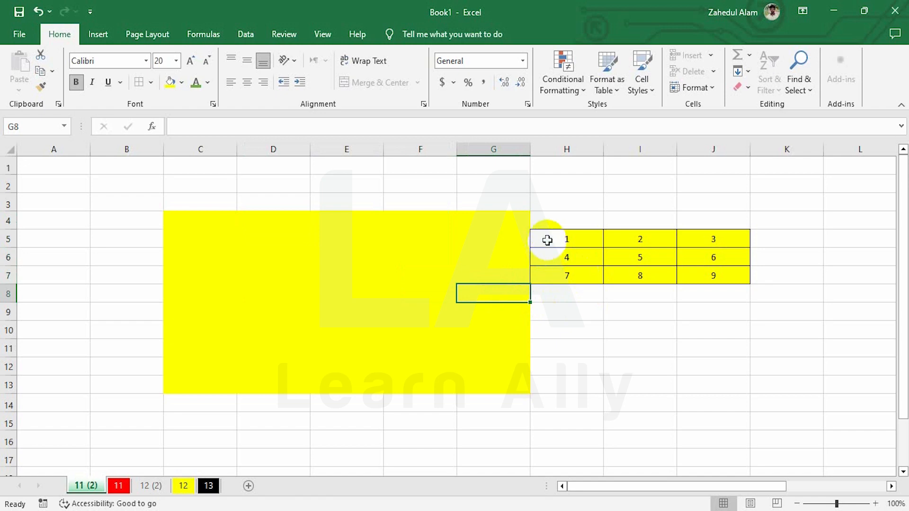
Step: Make the H5:J7 number table 18-point bold on a red fill
left_click_drag(544, 240, 726, 278)
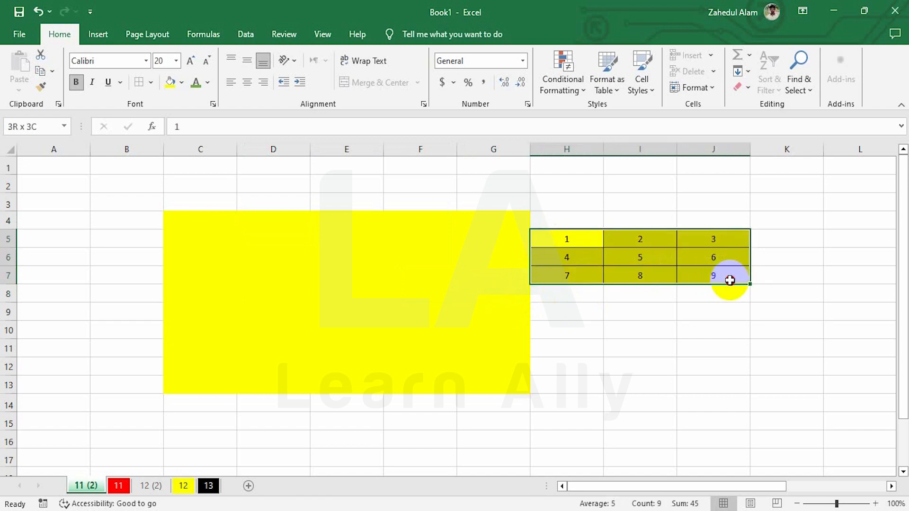
left_click(189, 61)
left_click(190, 61)
left_click(189, 61)
left_click(190, 62)
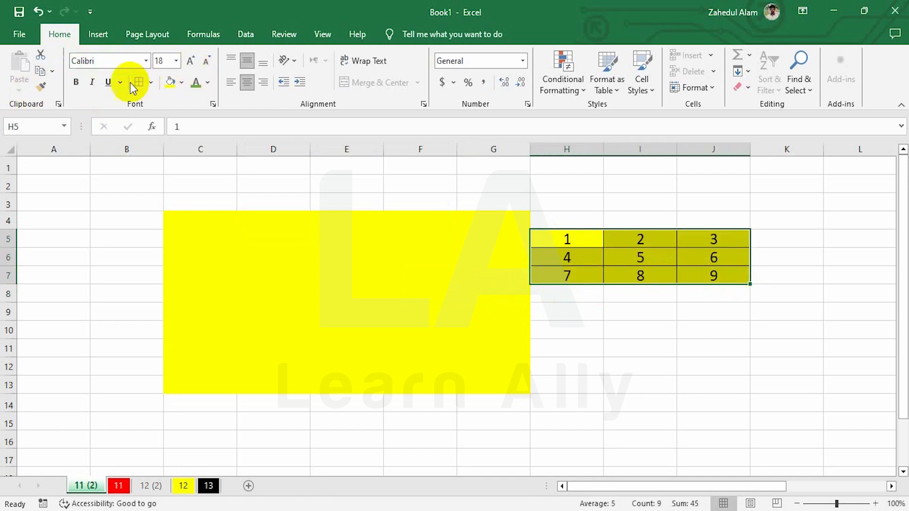
left_click(75, 82)
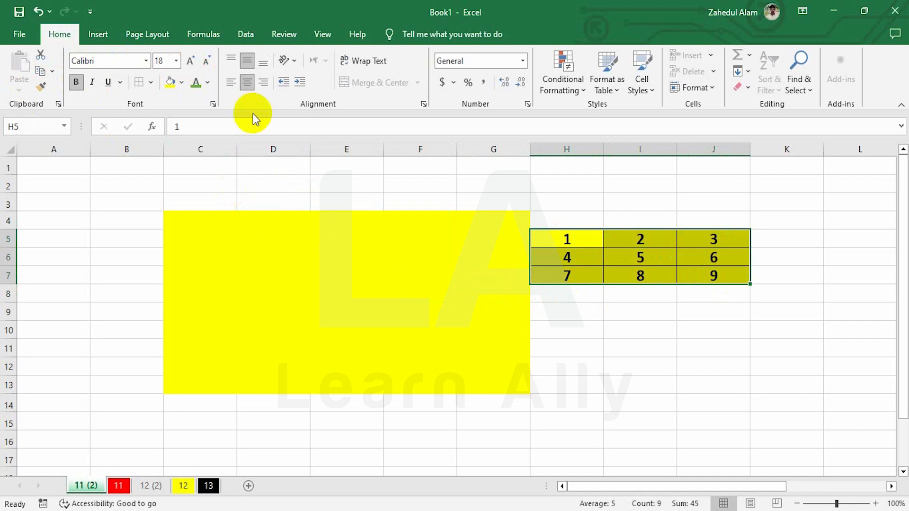
left_click(181, 83)
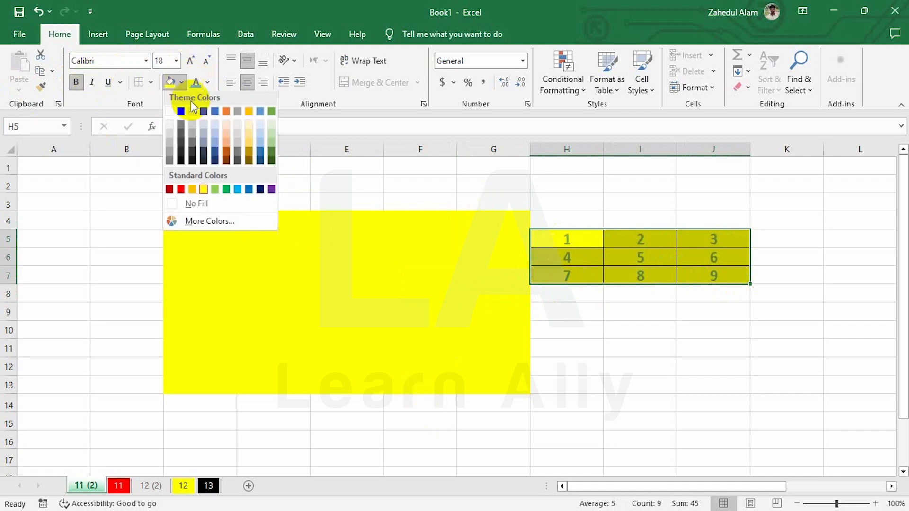
left_click(181, 188)
left_click(616, 273)
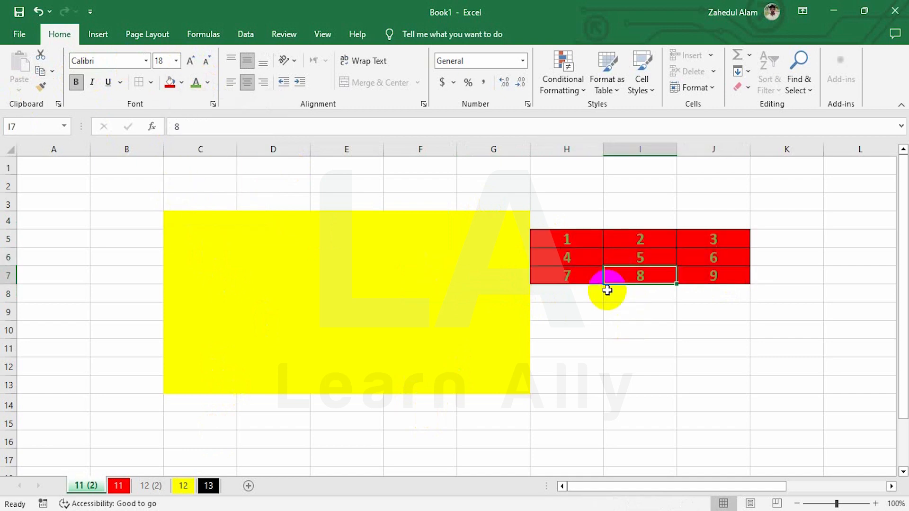
left_click(709, 88)
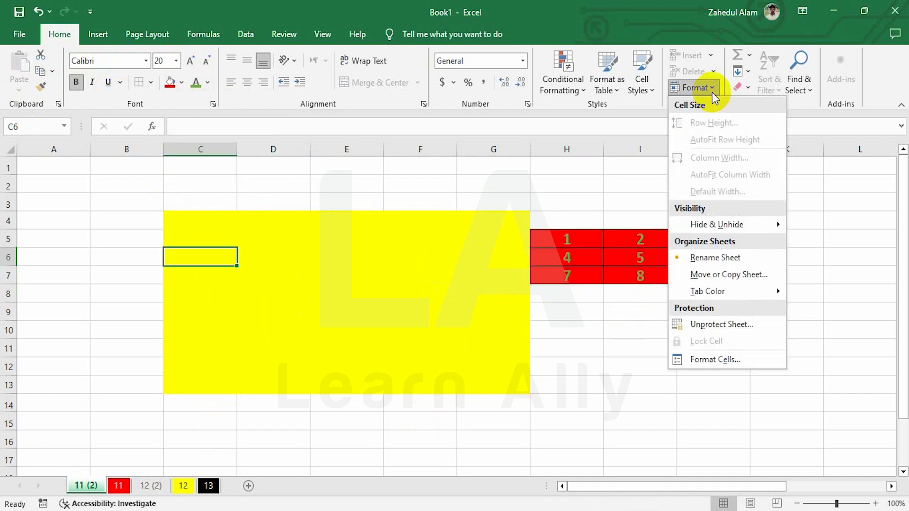
Step: Unprotect the sheet with its password, then delete columns C:G so the table sits at C5:E7
left_click(715, 325)
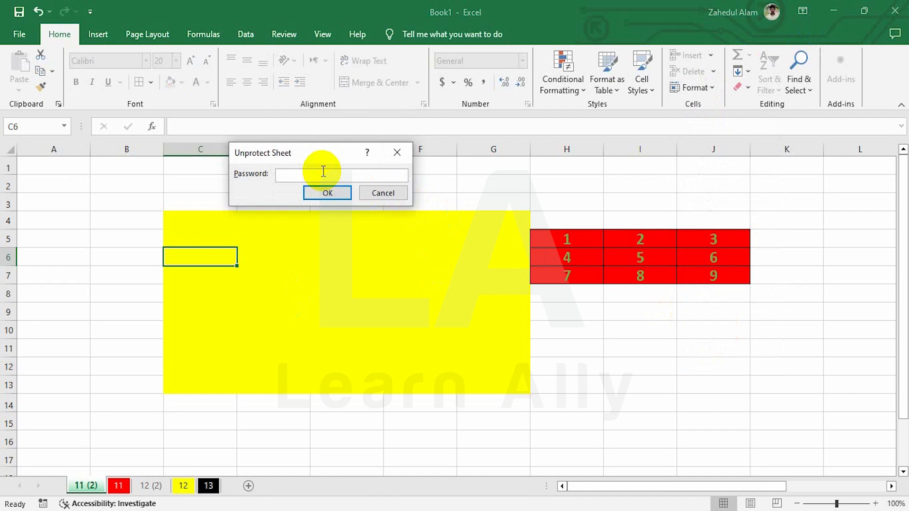
left_click(326, 192)
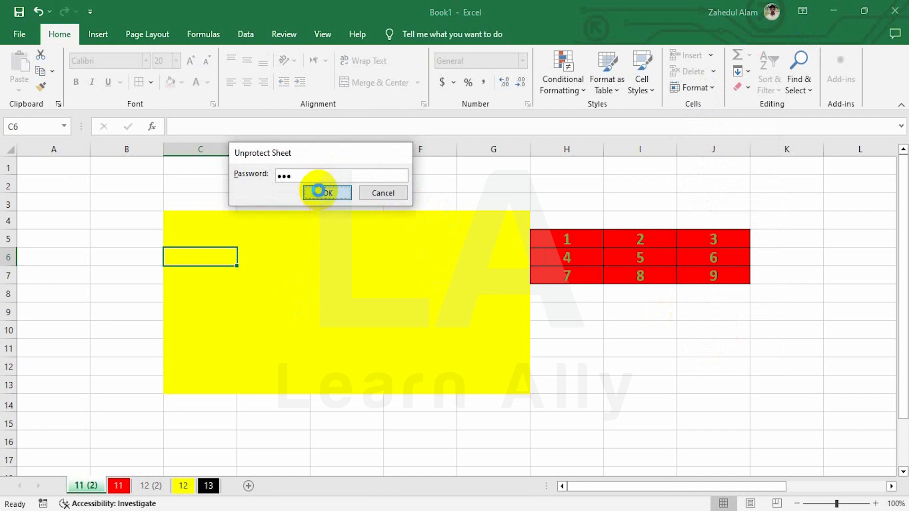
left_click(194, 151)
left_click_drag(292, 163, 490, 182)
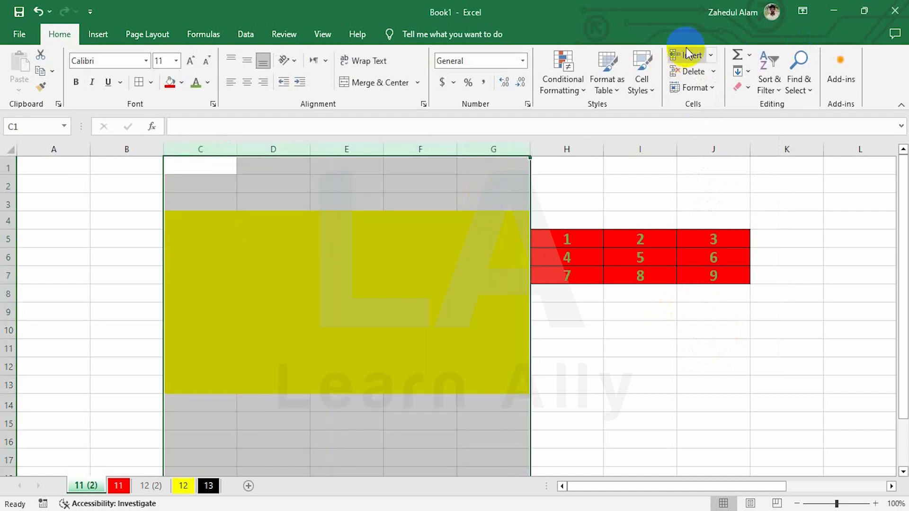
left_click(685, 76)
left_click(447, 411)
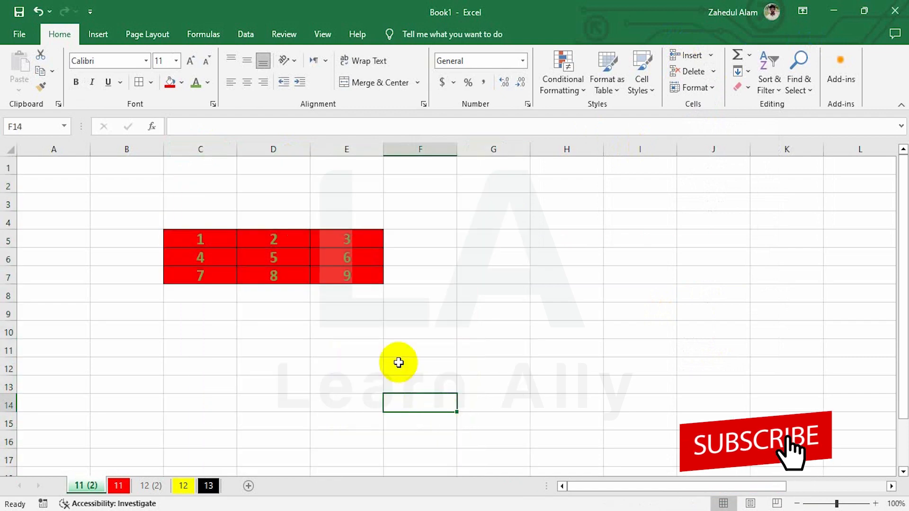